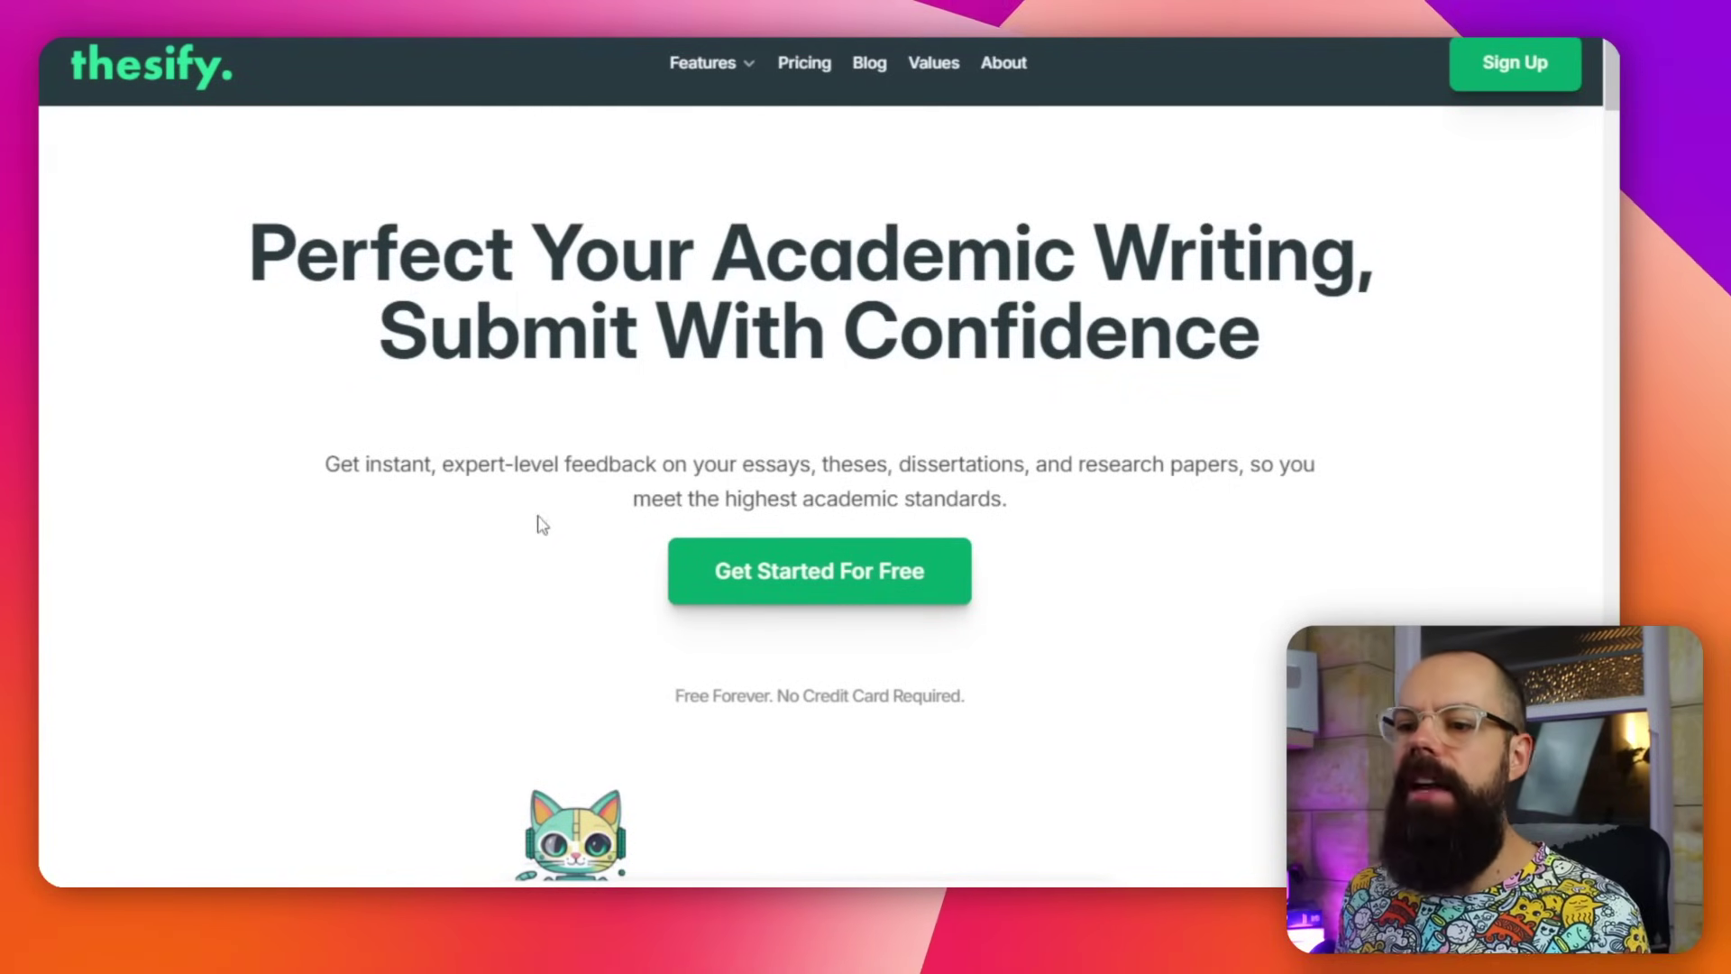
# Highlight the expert-level feedback phrase on the landing page, then switch to the Pre-submission Assessment dashboard
pyautogui.moveTo(610, 441); pyautogui.dragTo(657, 448)
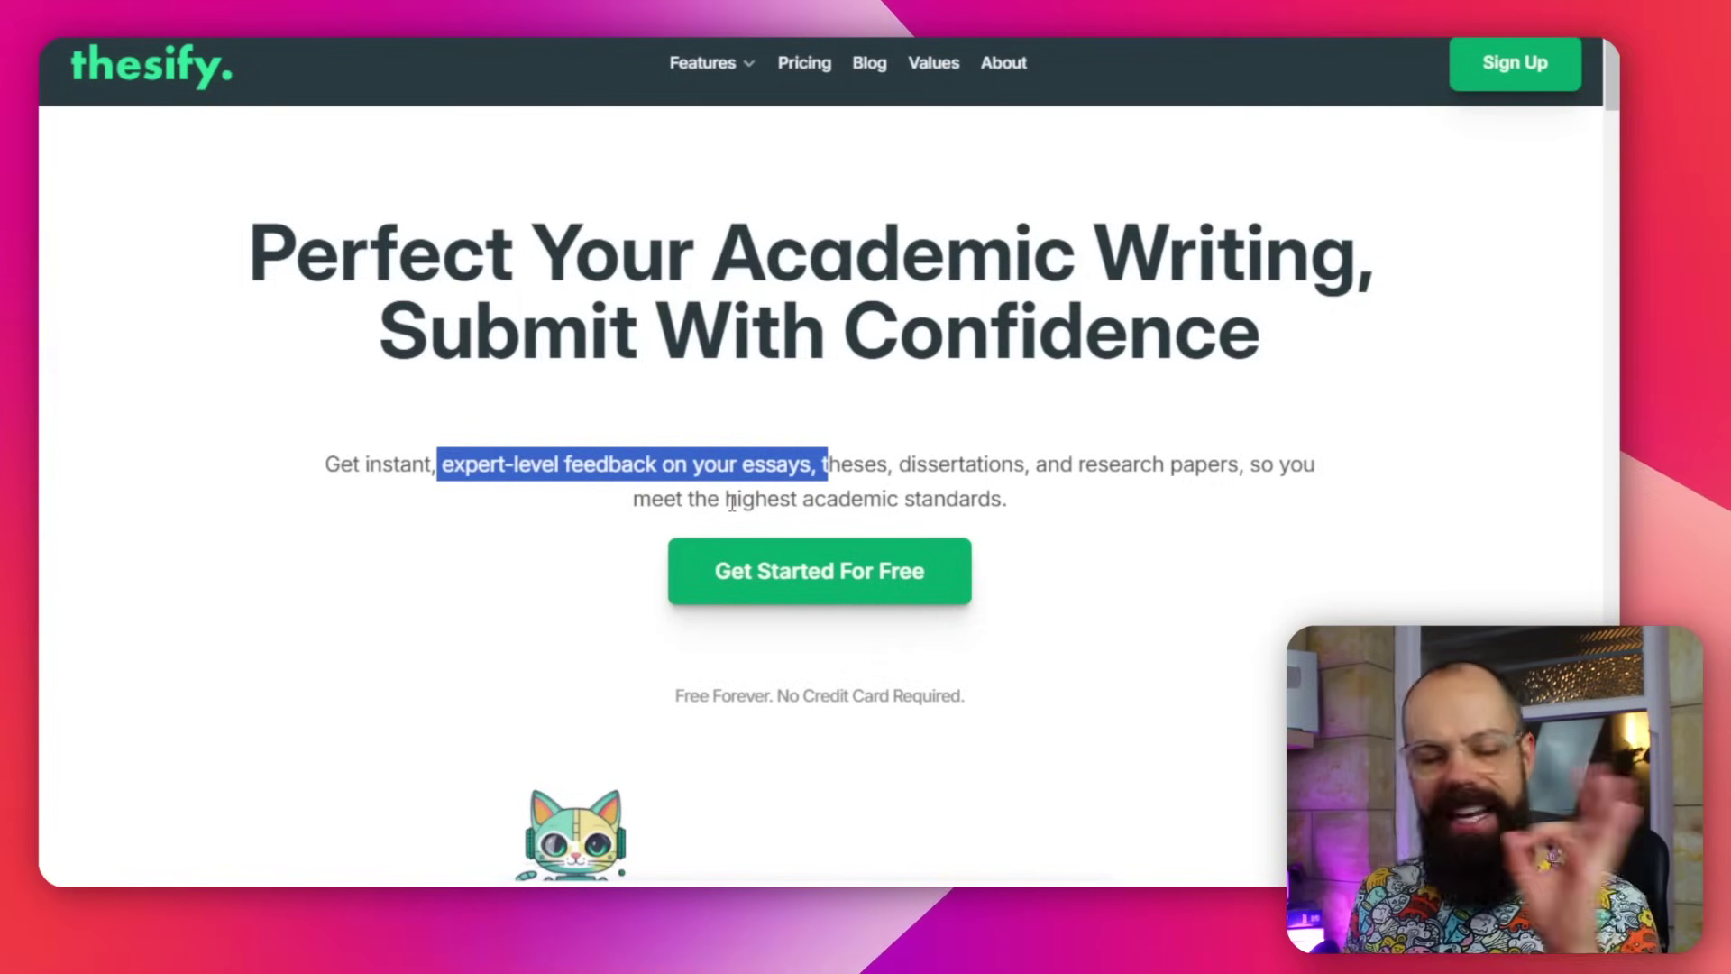
pyautogui.scroll(-5, 703, 451)
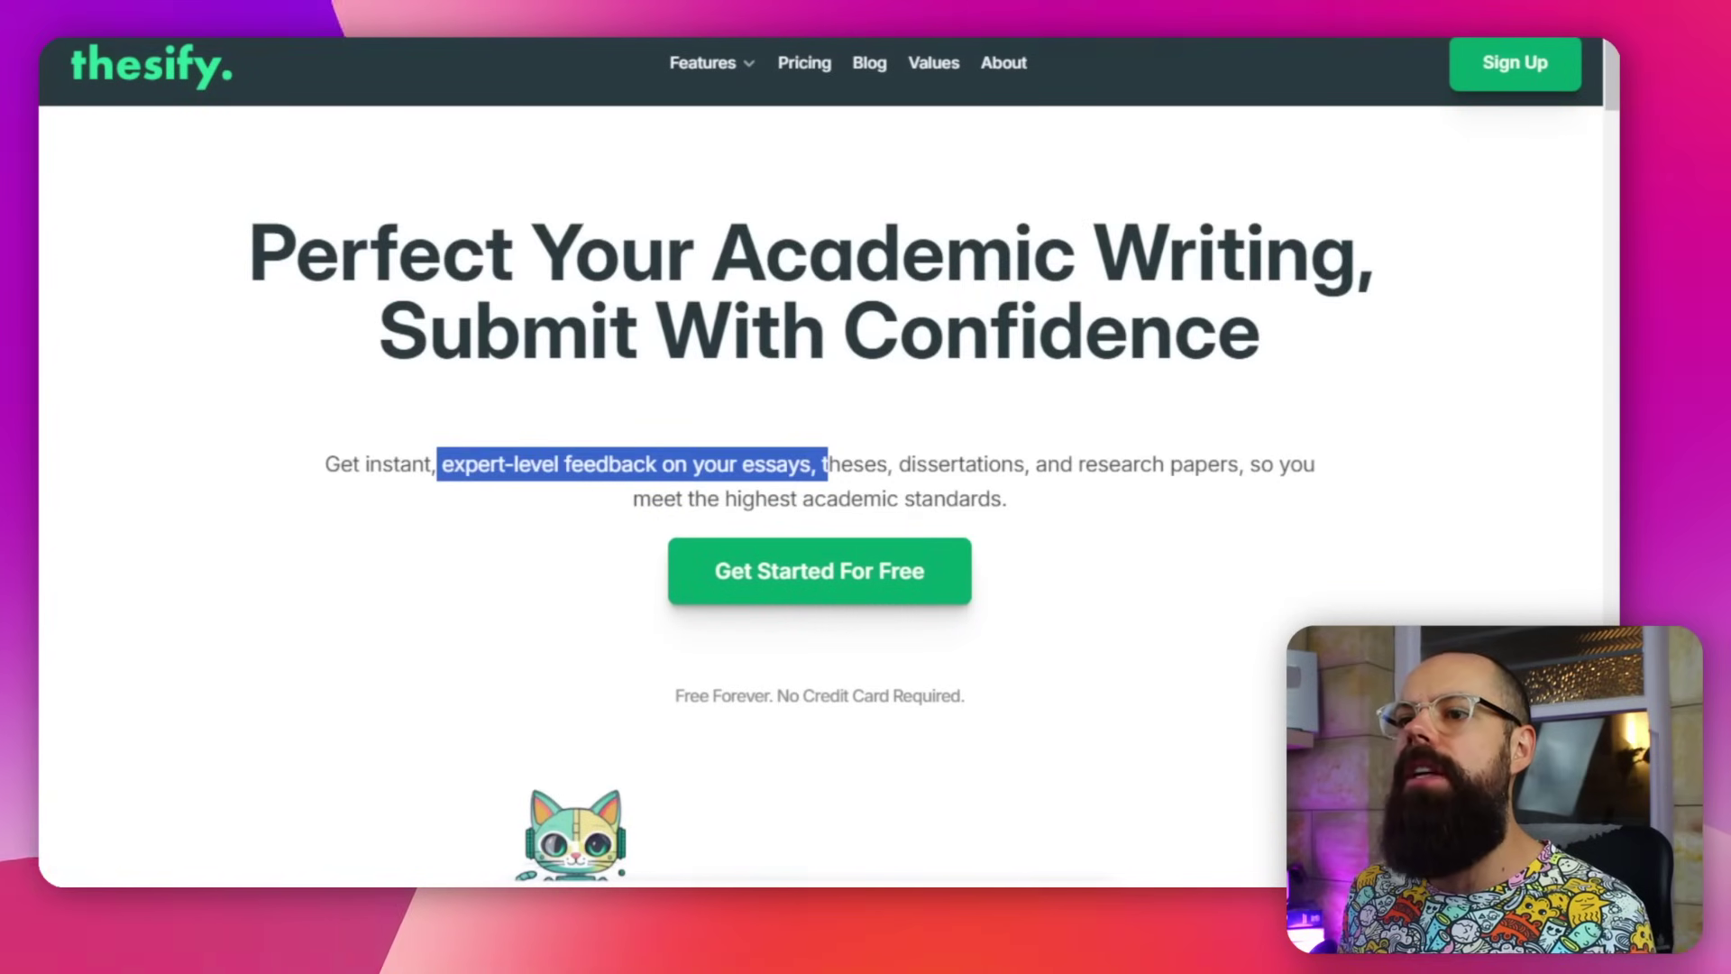
pyautogui.hotkey('ctrl', 'Tab')
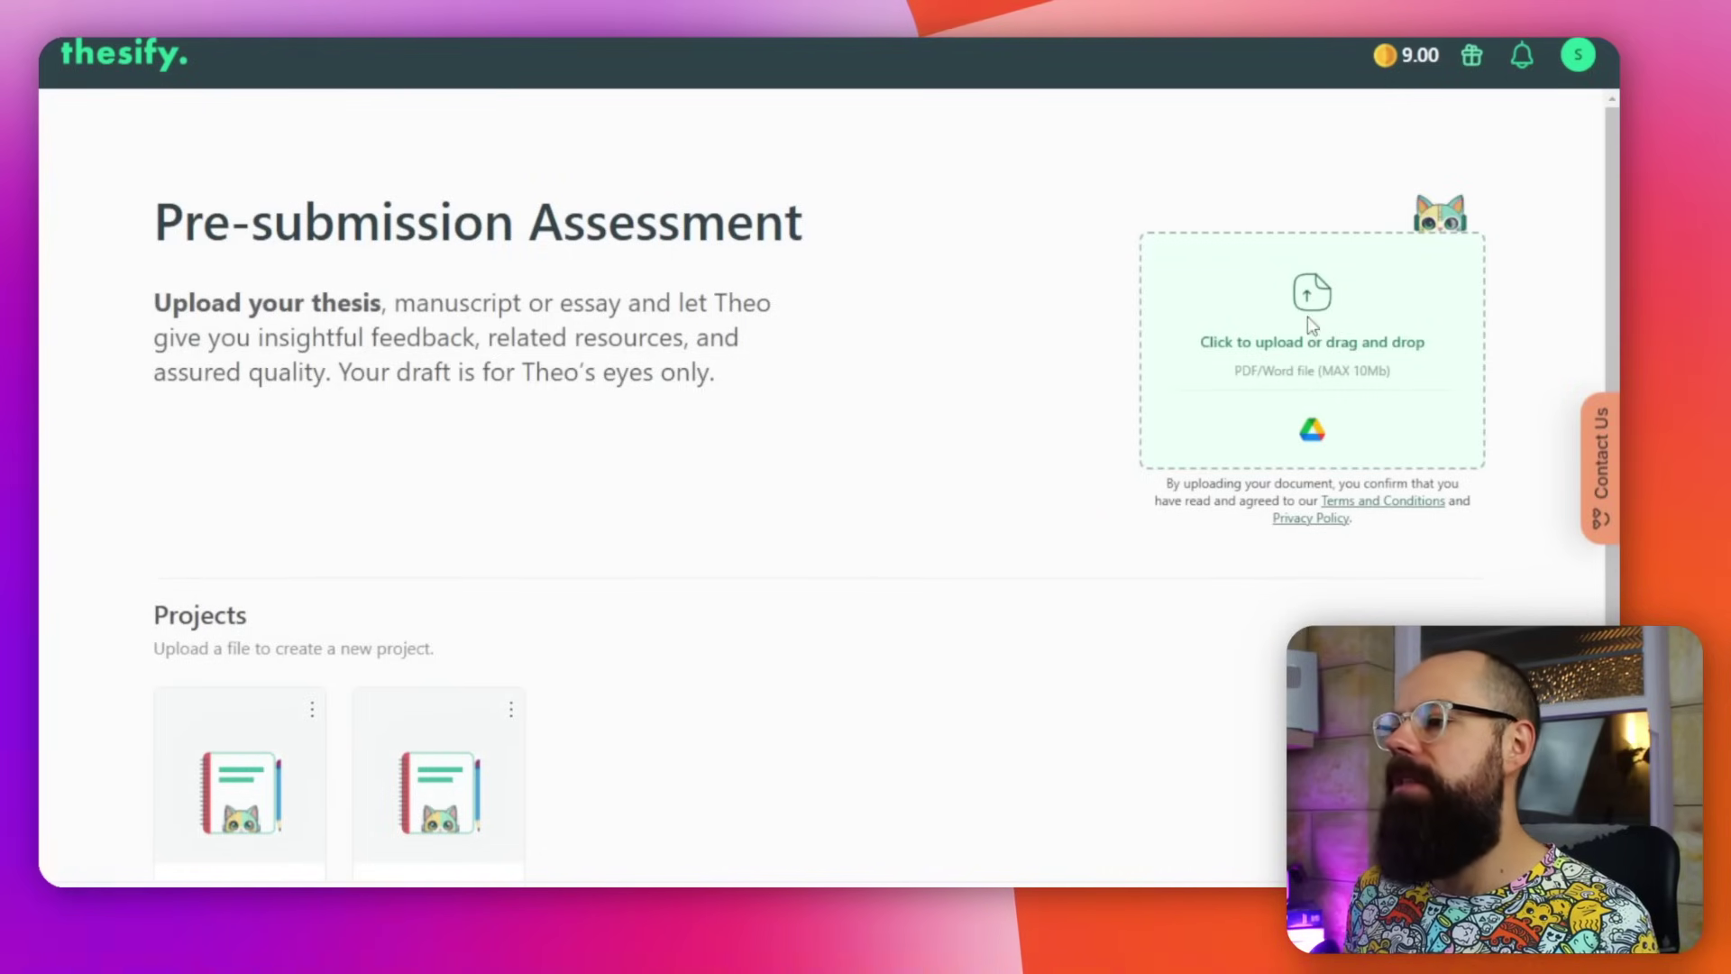
# Upload the Engineering vertical morphology PDF through the file picker
pyautogui.click(1240, 313)
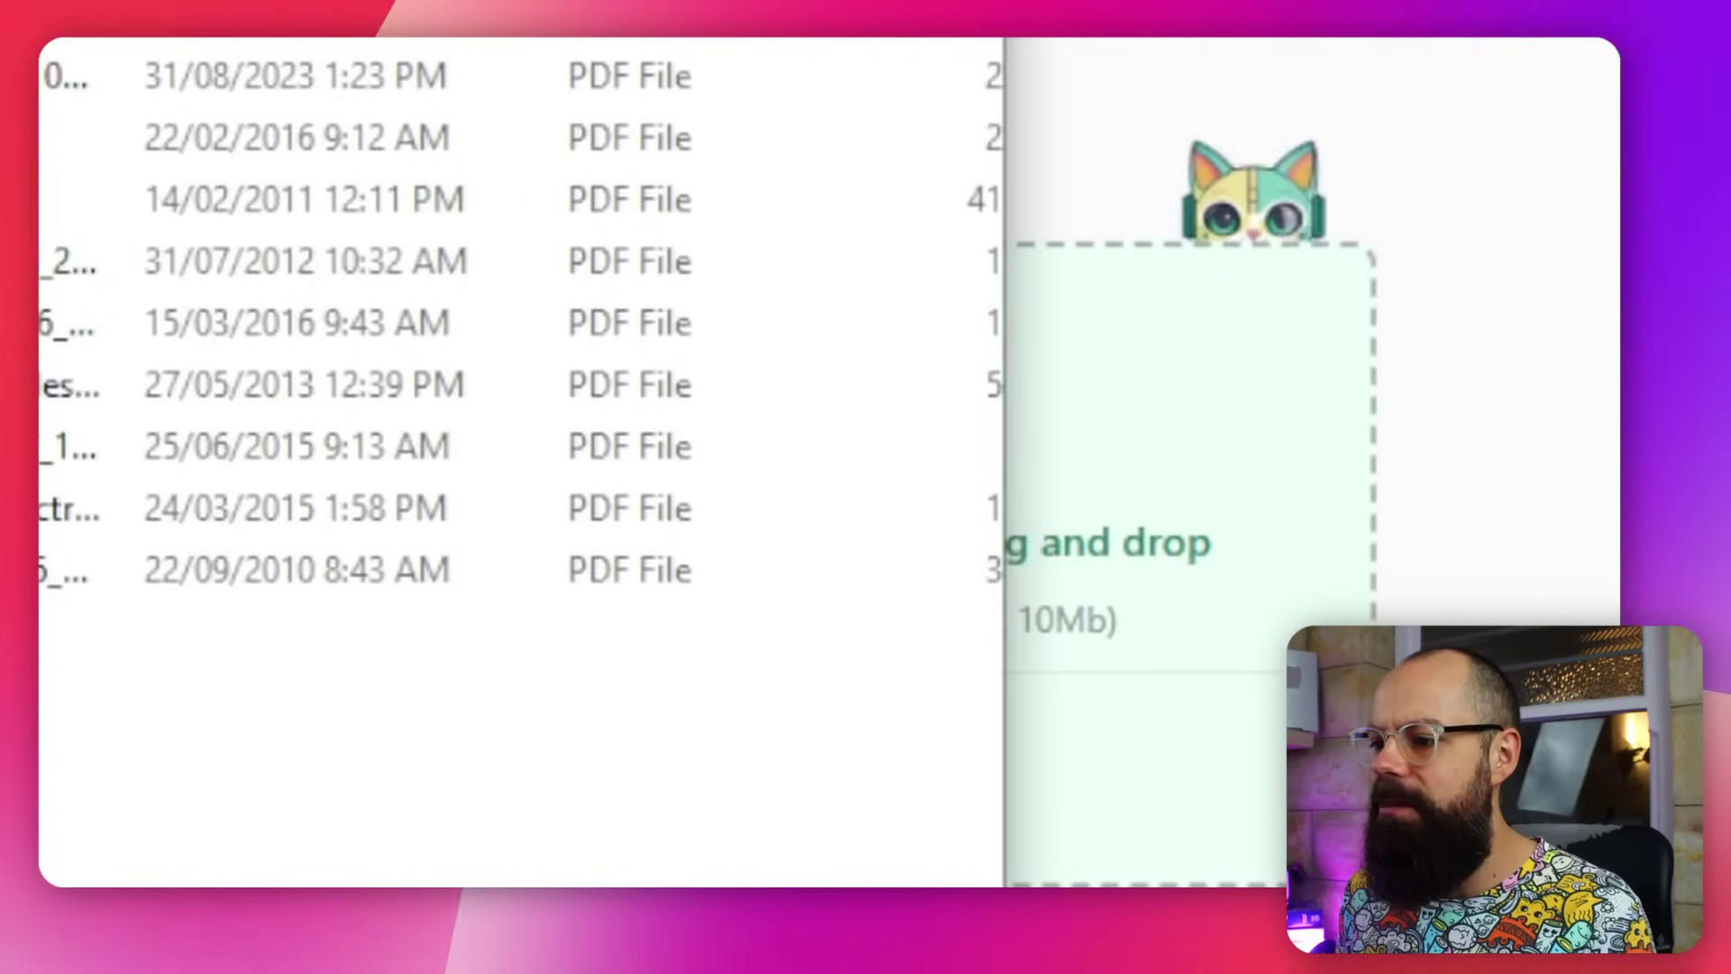
pyautogui.hscroll(3, 500, 324)
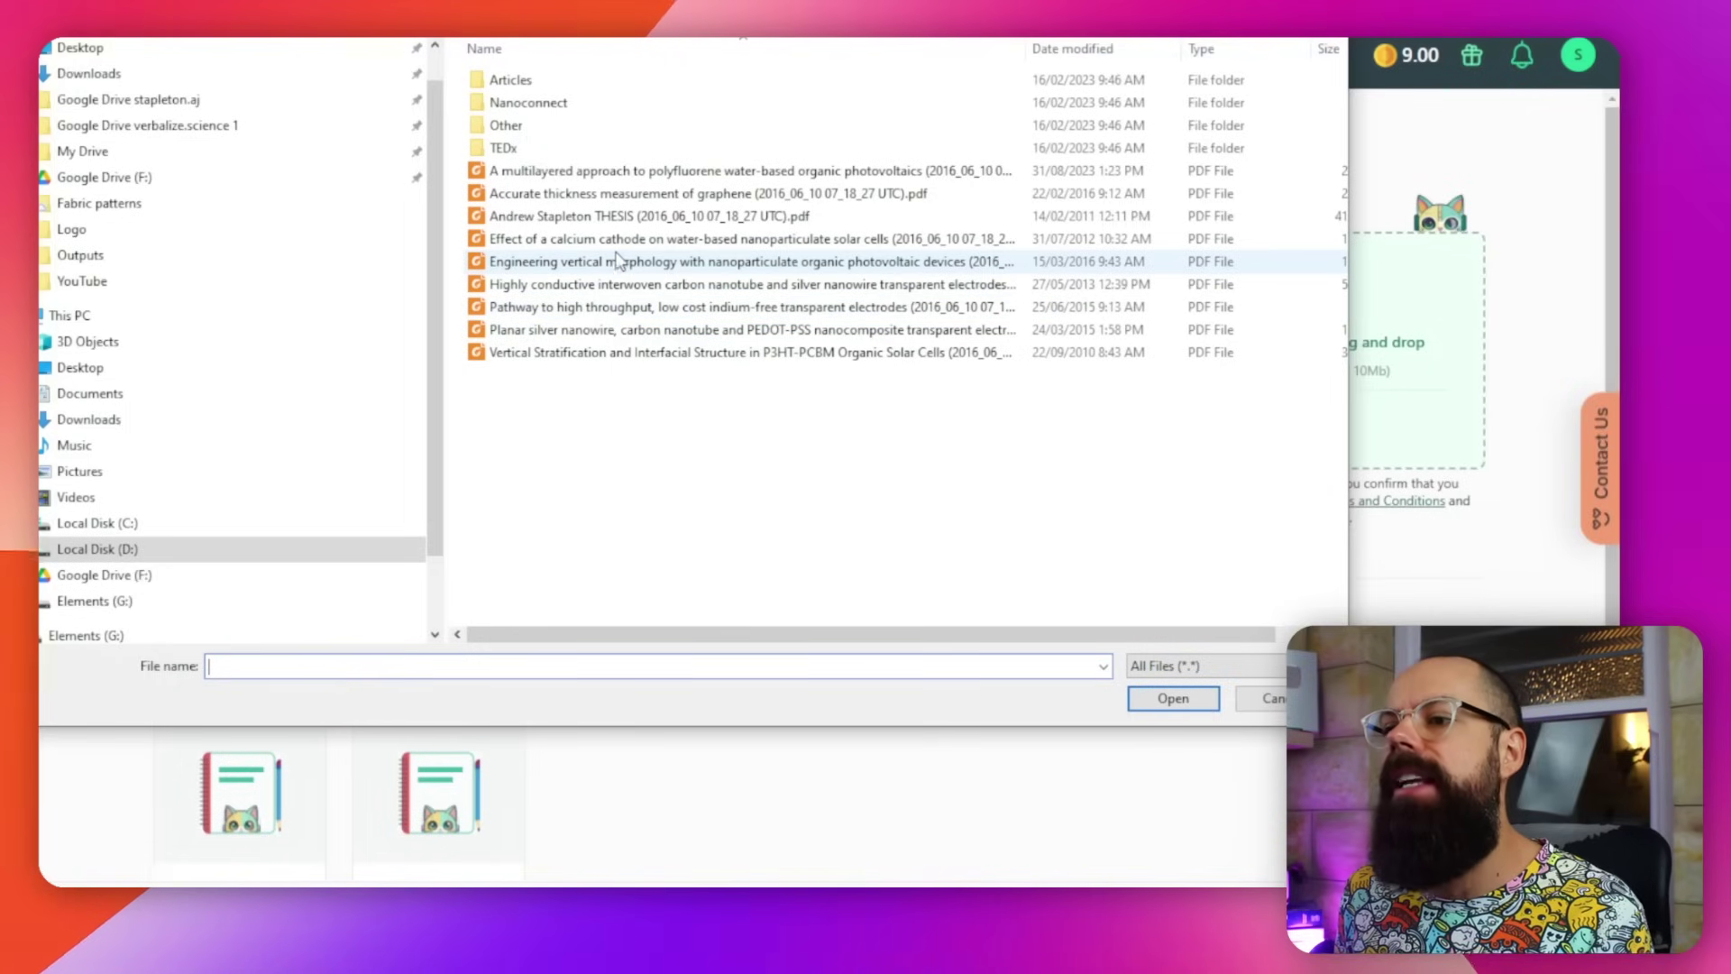
pyautogui.click(619, 268)
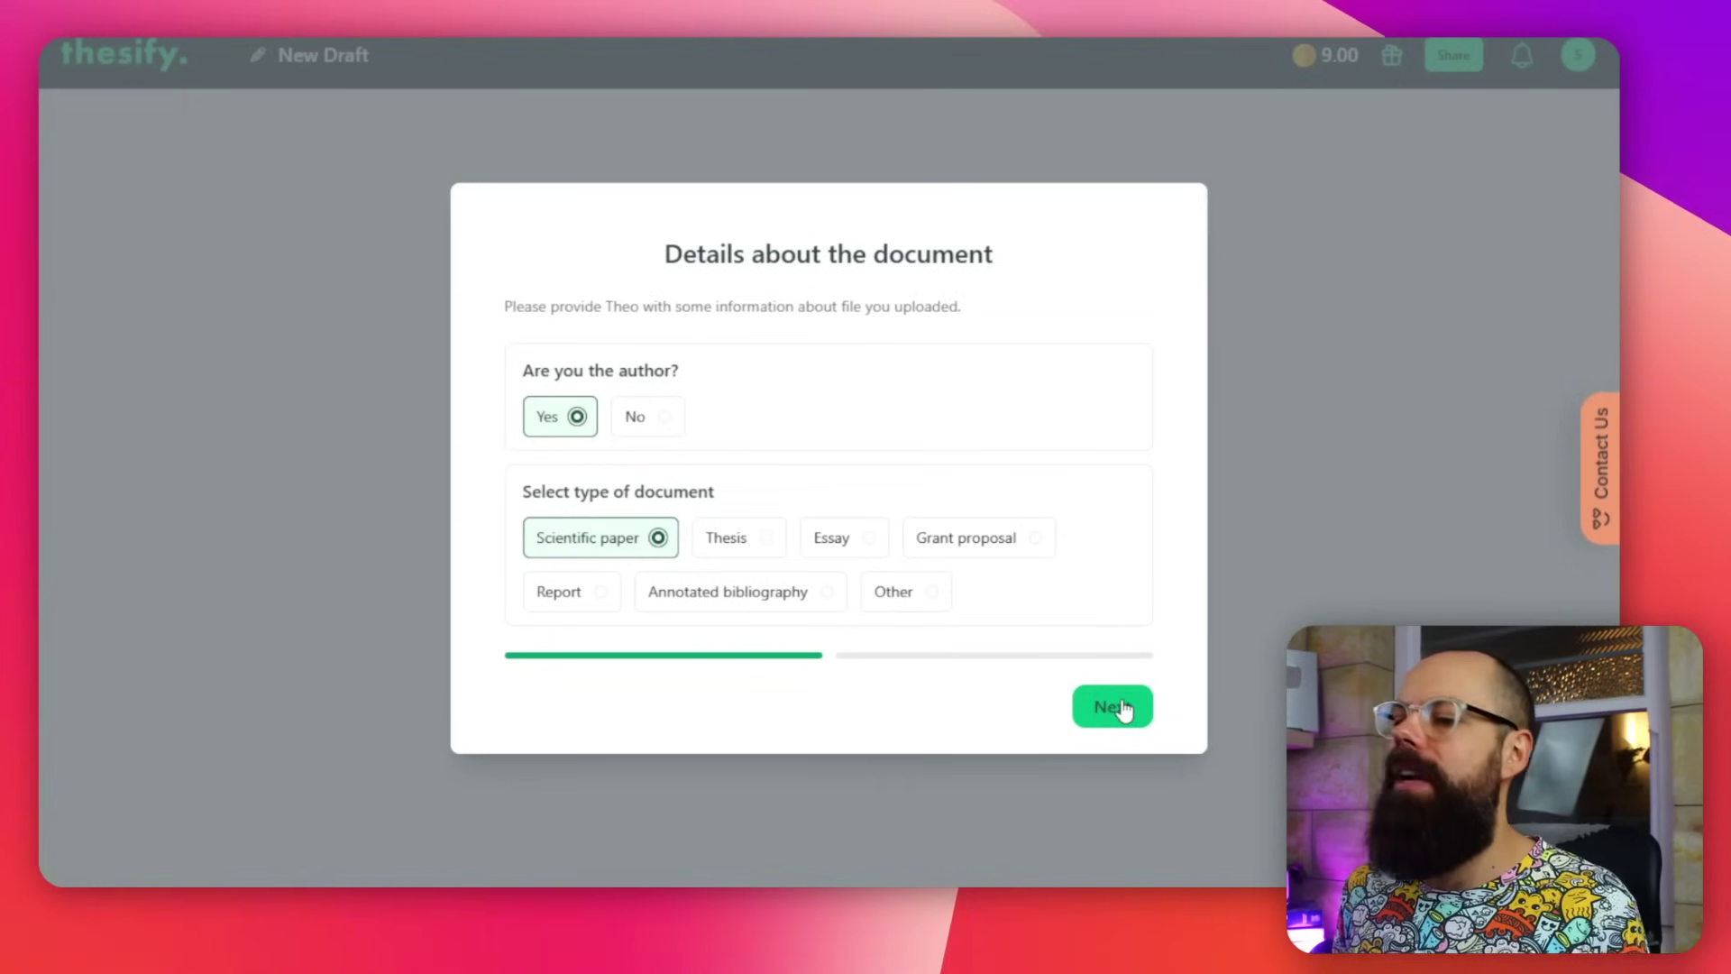
# Mark the scientific paper as Submitted with Chemistry as its field of study
pyautogui.click(1114, 708)
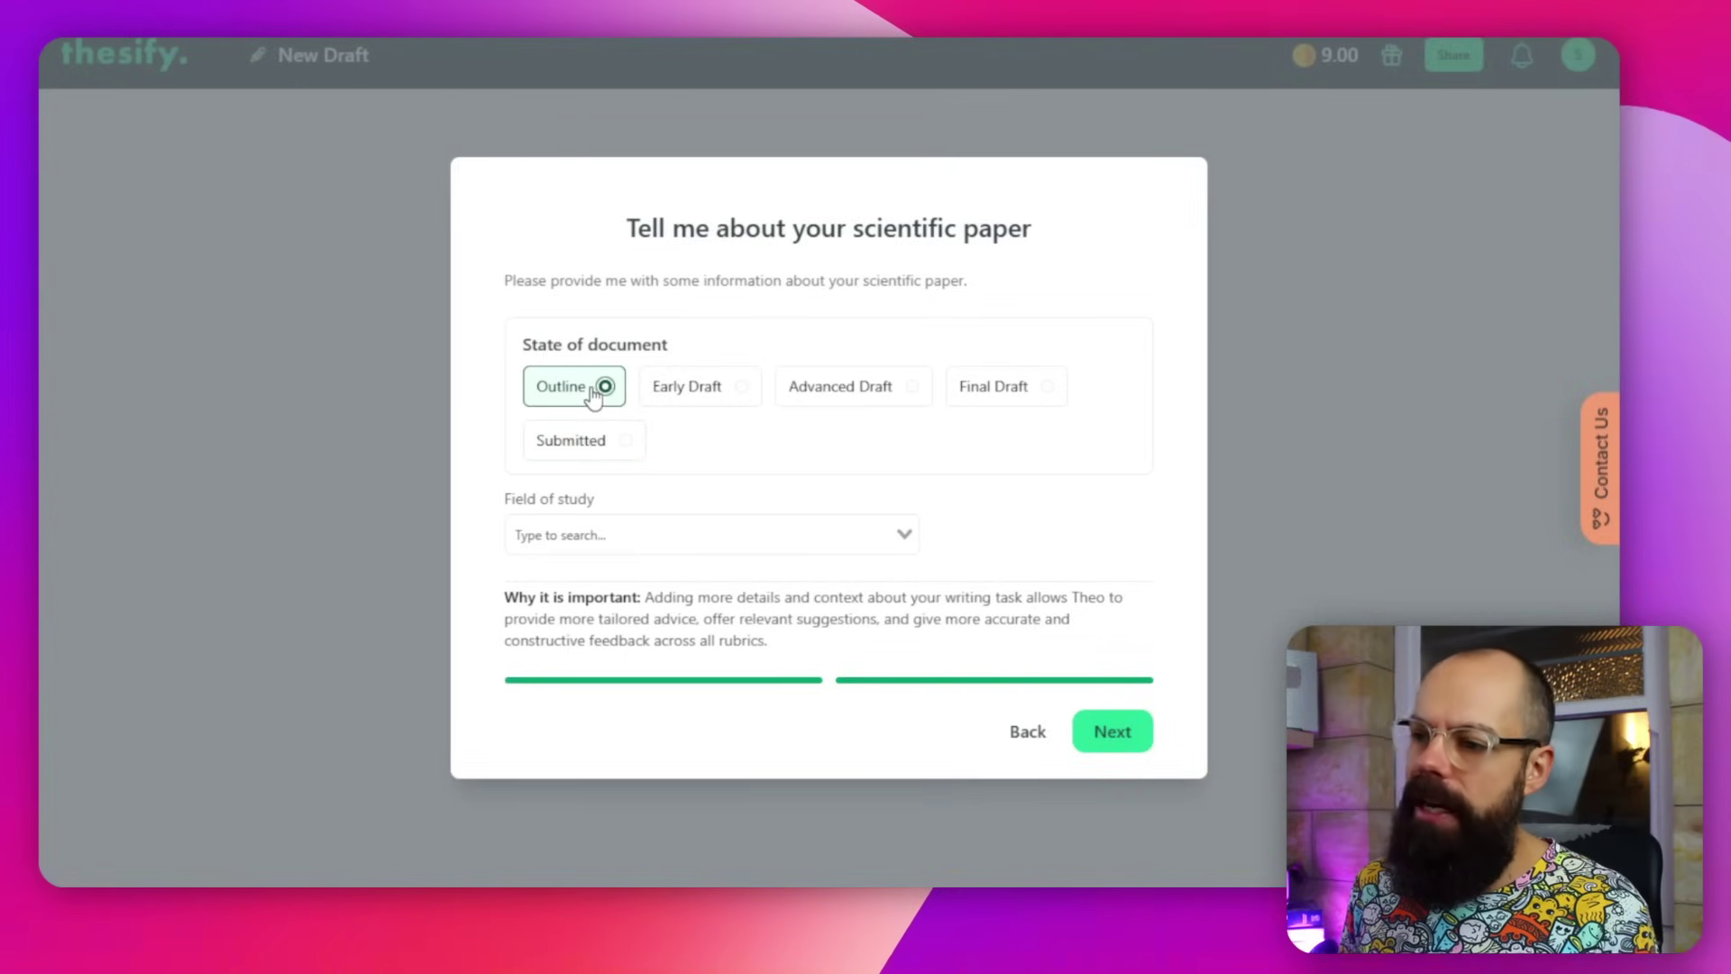
pyautogui.click(841, 390)
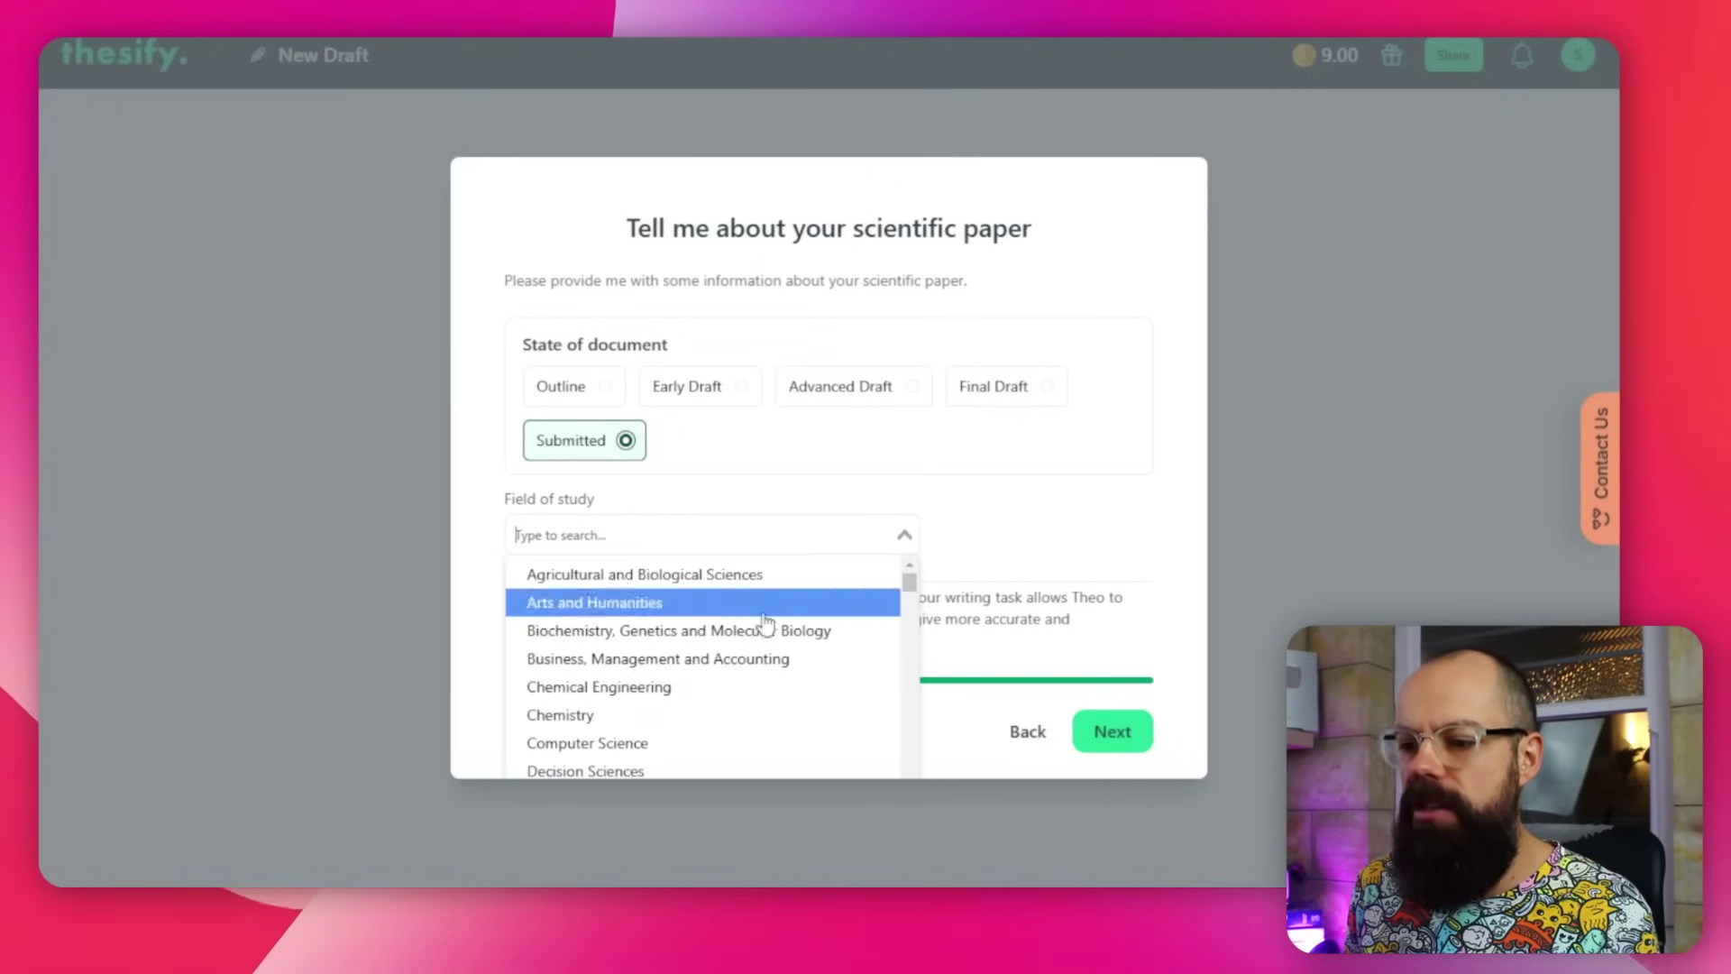
pyautogui.click(573, 607)
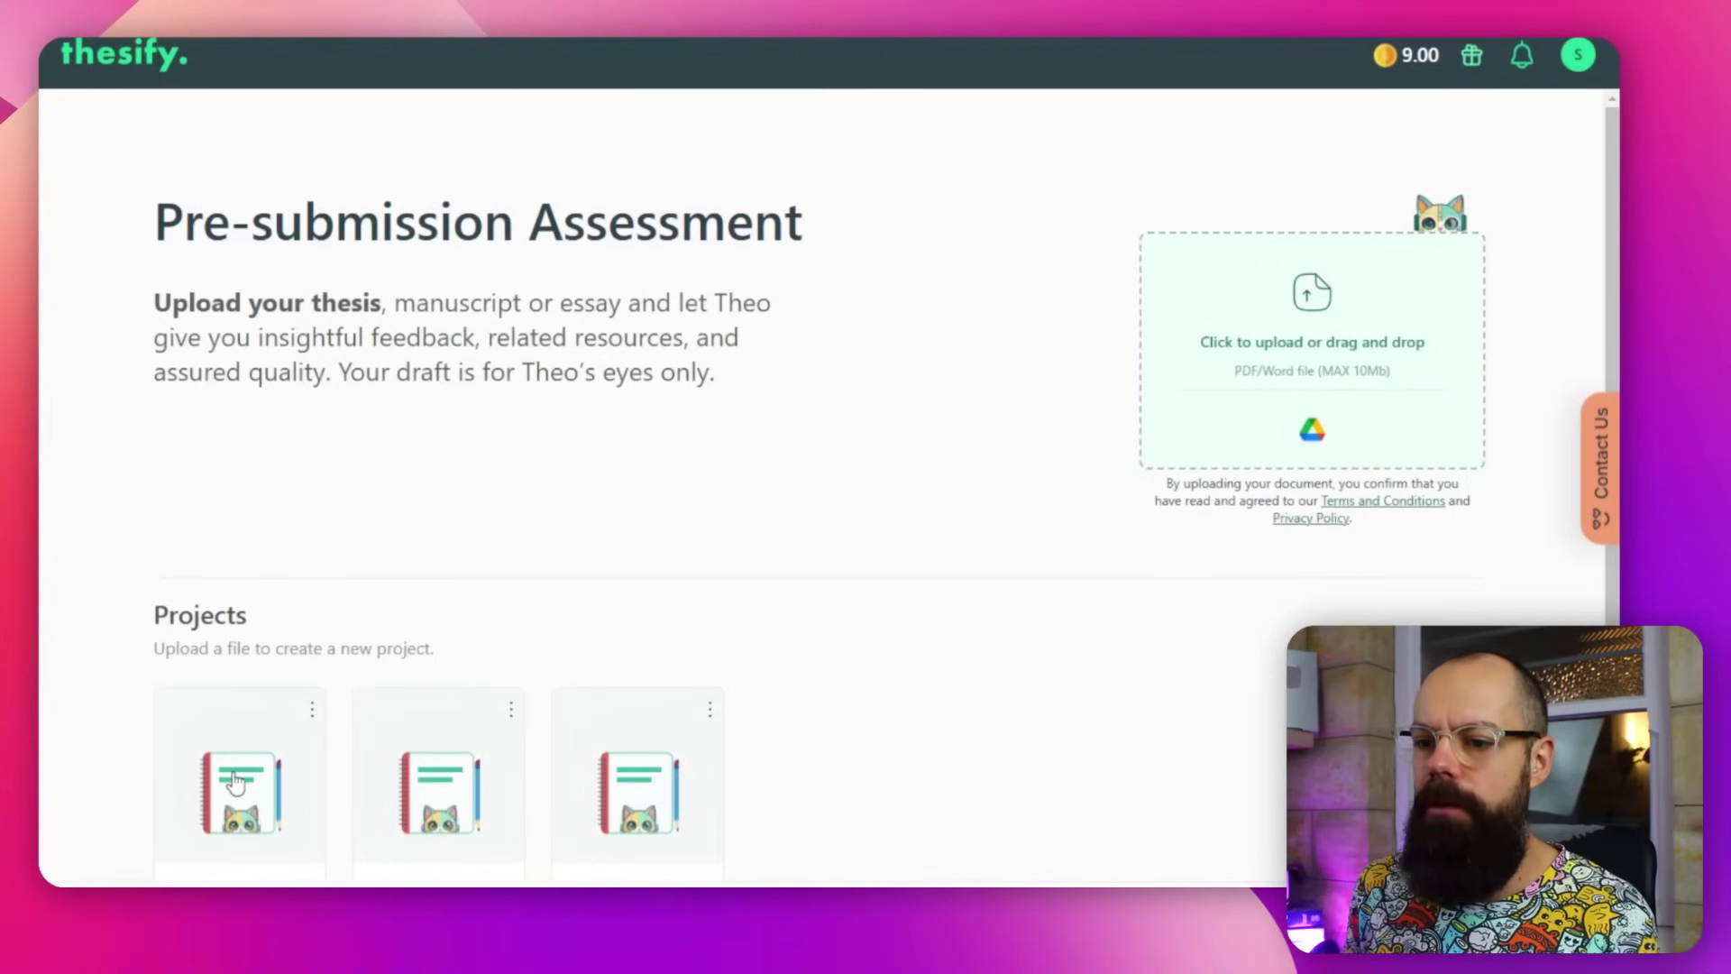
# Scroll down the dashboard to the newly created My Scientific paper project
pyautogui.scroll(-1, 394, 761)
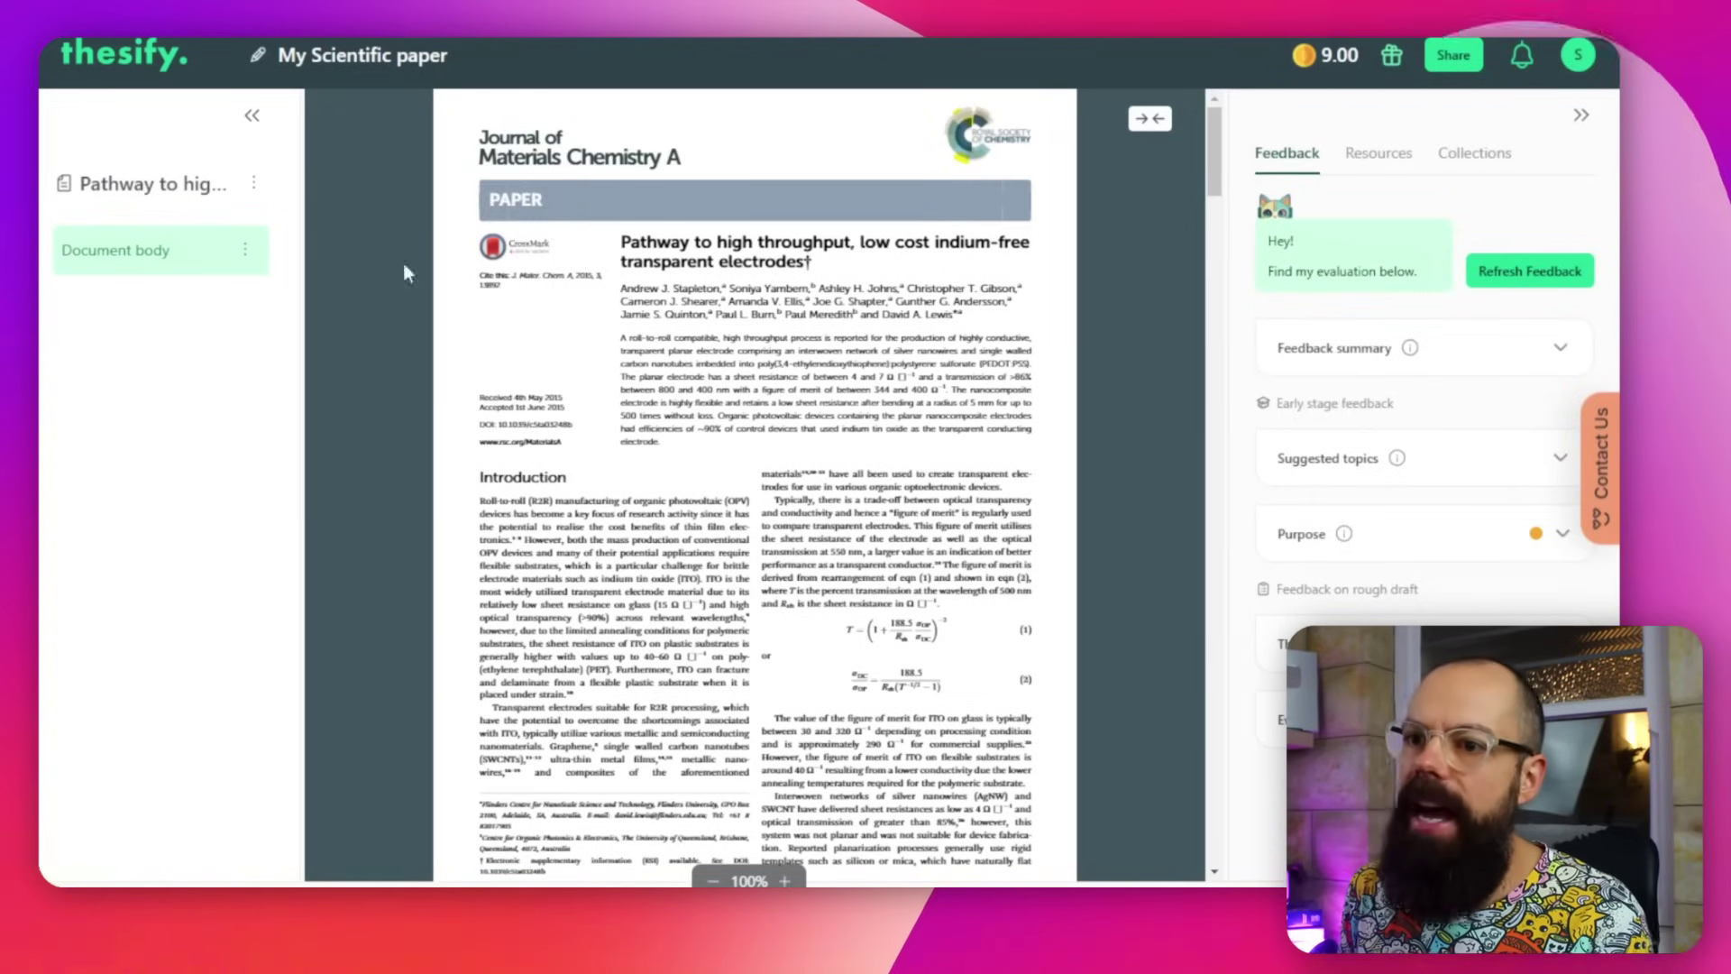
# View the paper's research overview, then show the Document body with its feedback
pyautogui.click(161, 191)
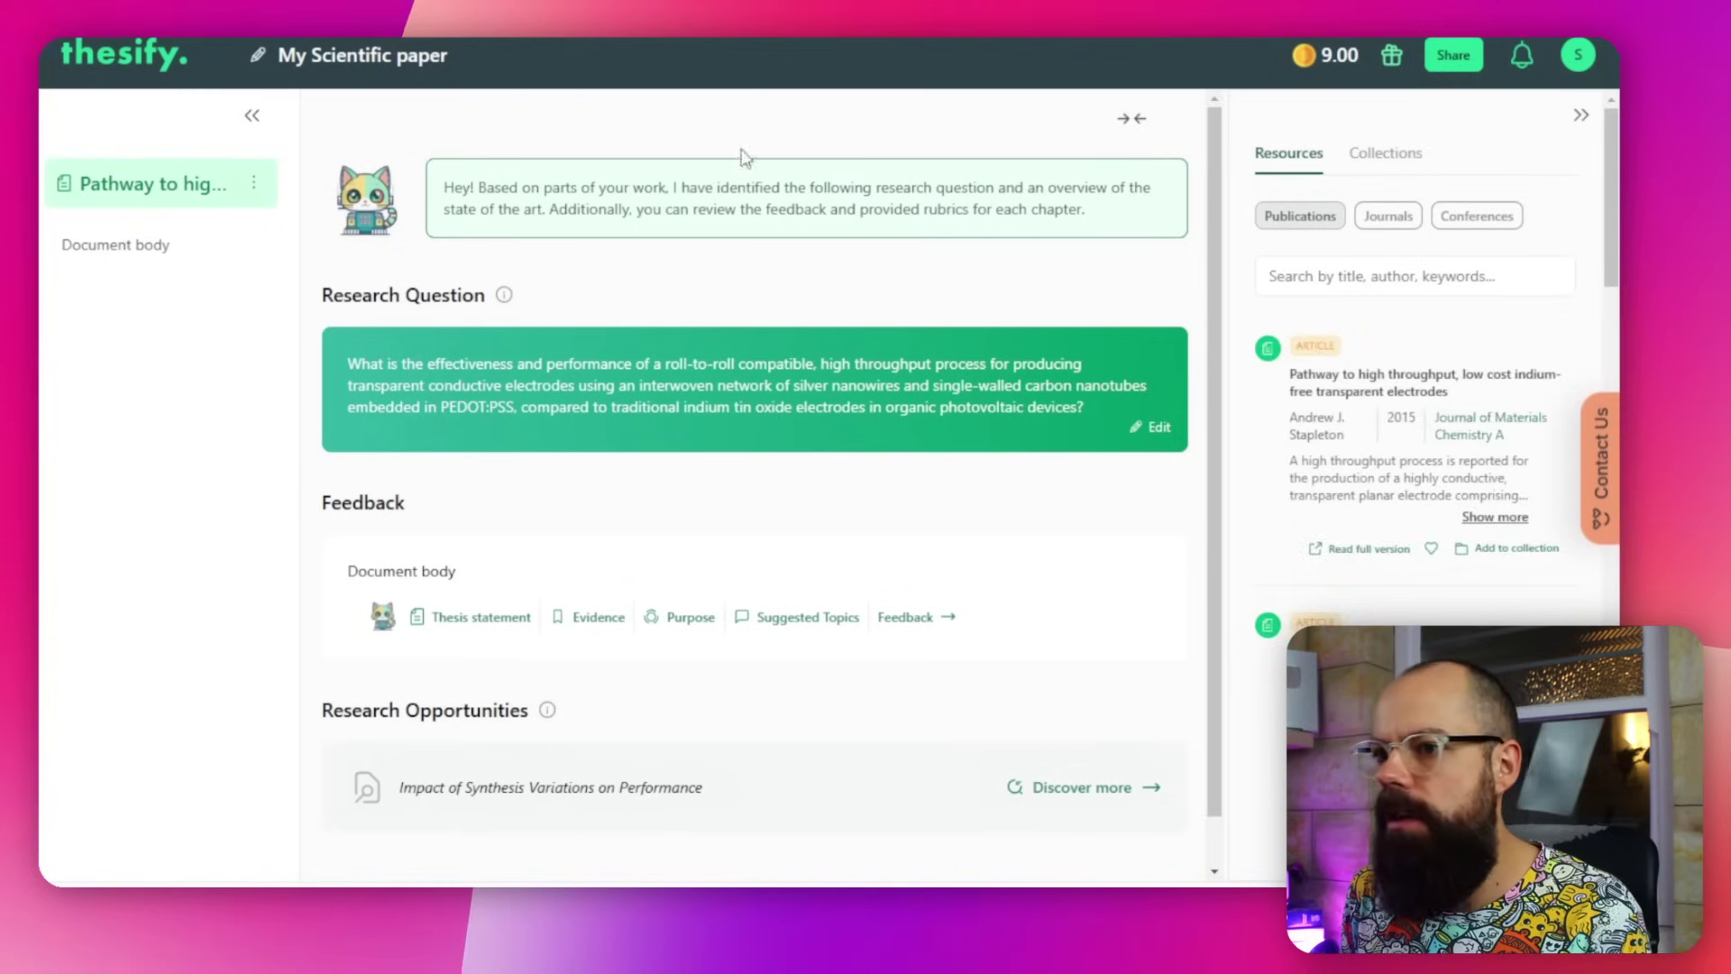
pyautogui.click(97, 256)
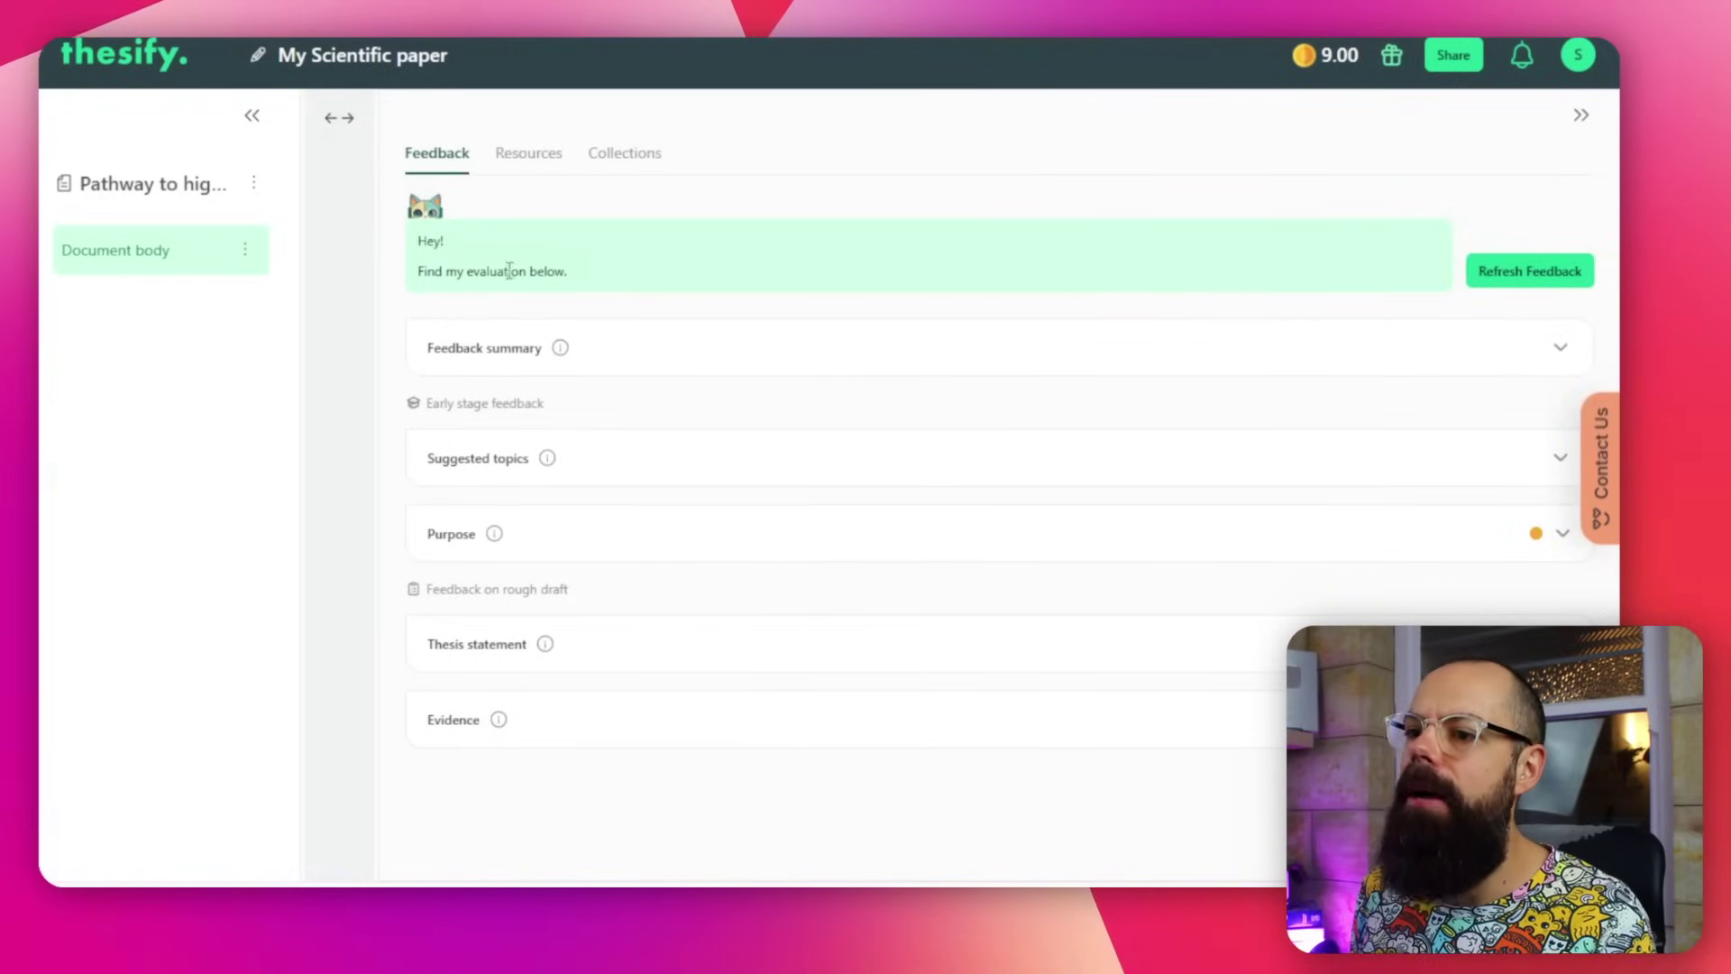
pyautogui.click(1565, 357)
pyautogui.scroll(-1, 538, 285)
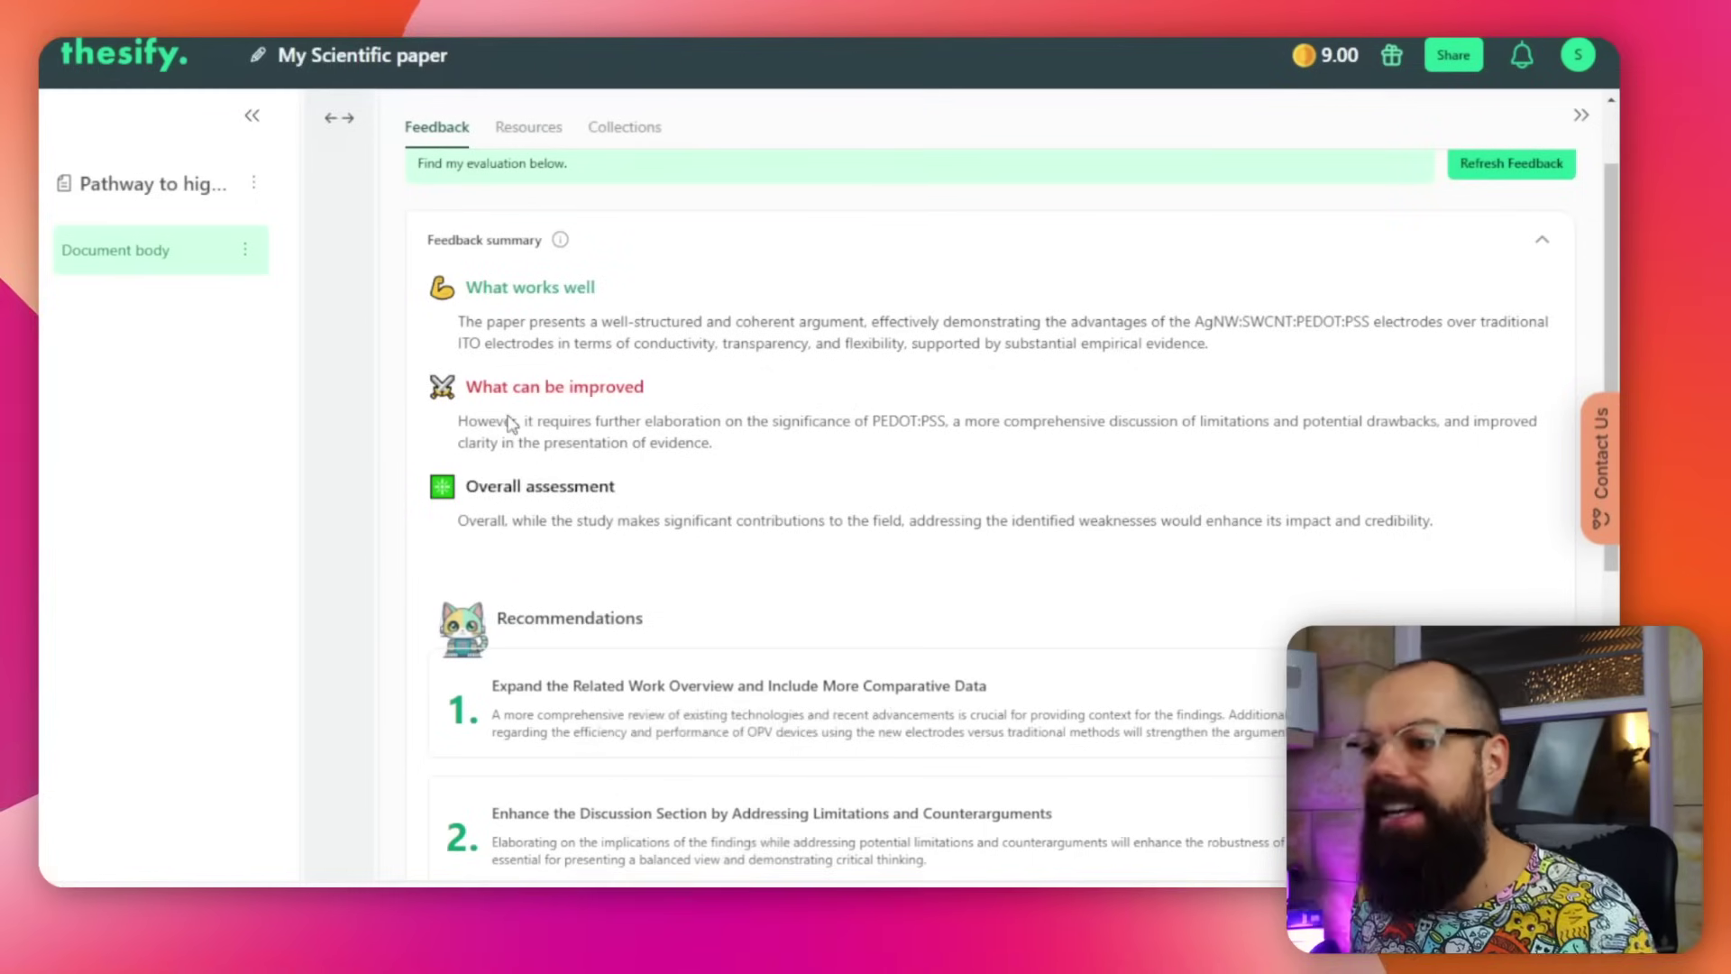
pyautogui.scroll(-4, 726, 408)
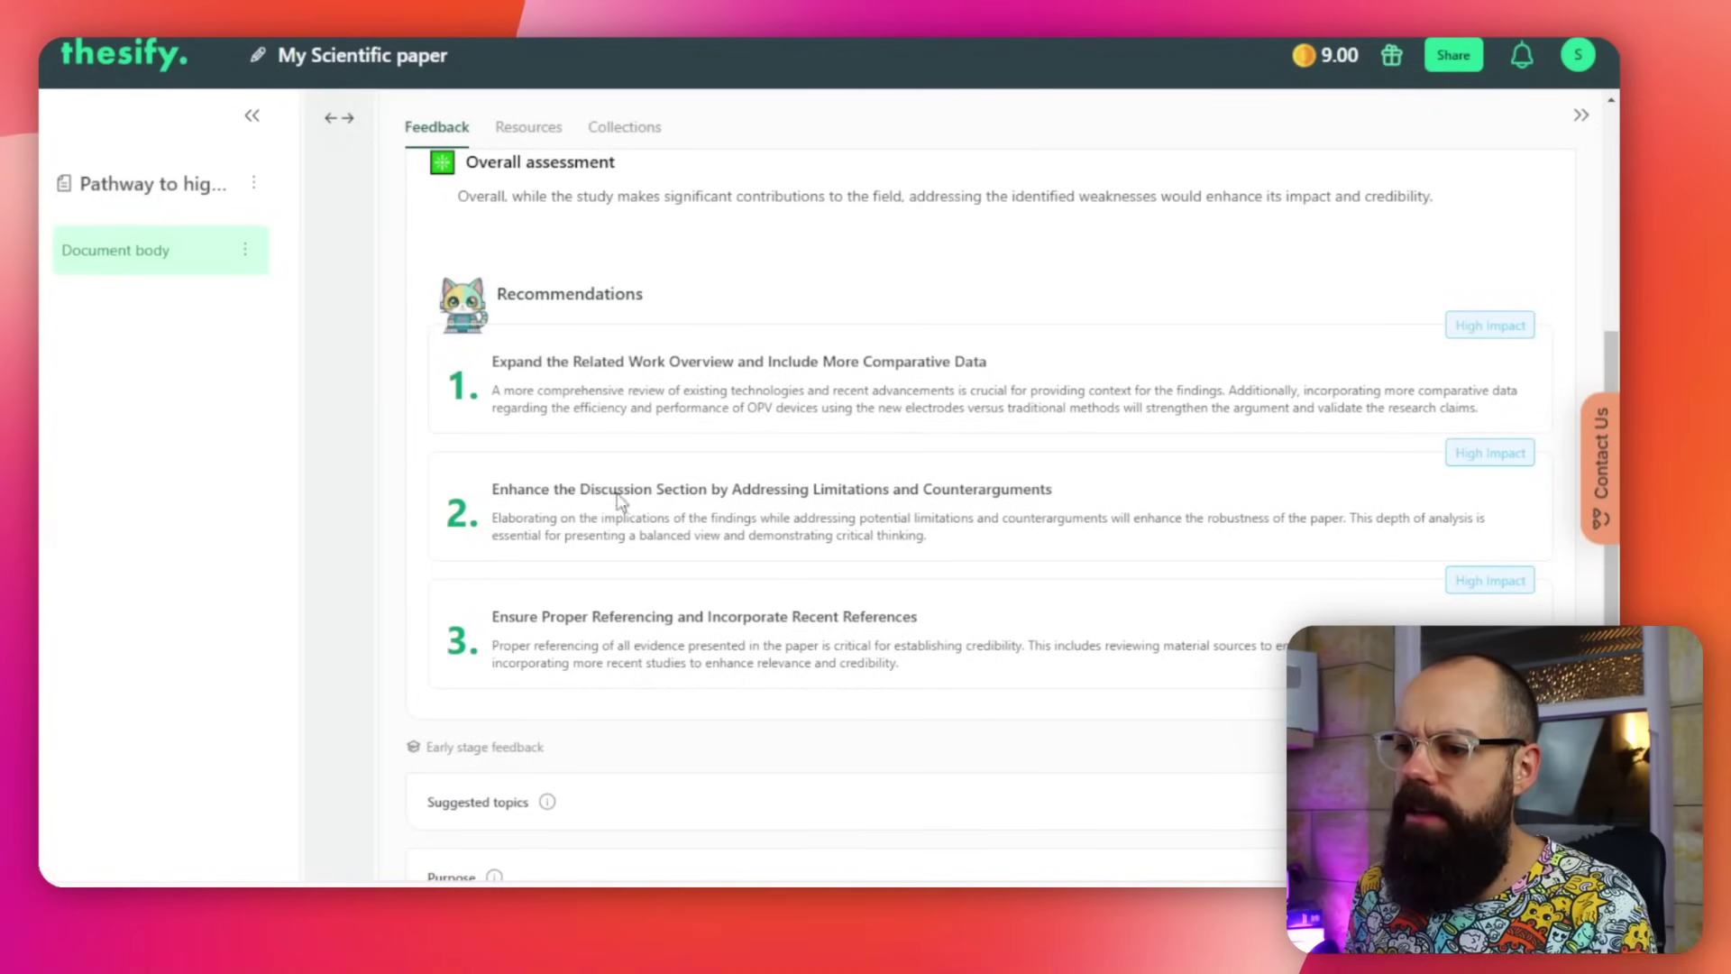
pyautogui.scroll(5, 636, 486)
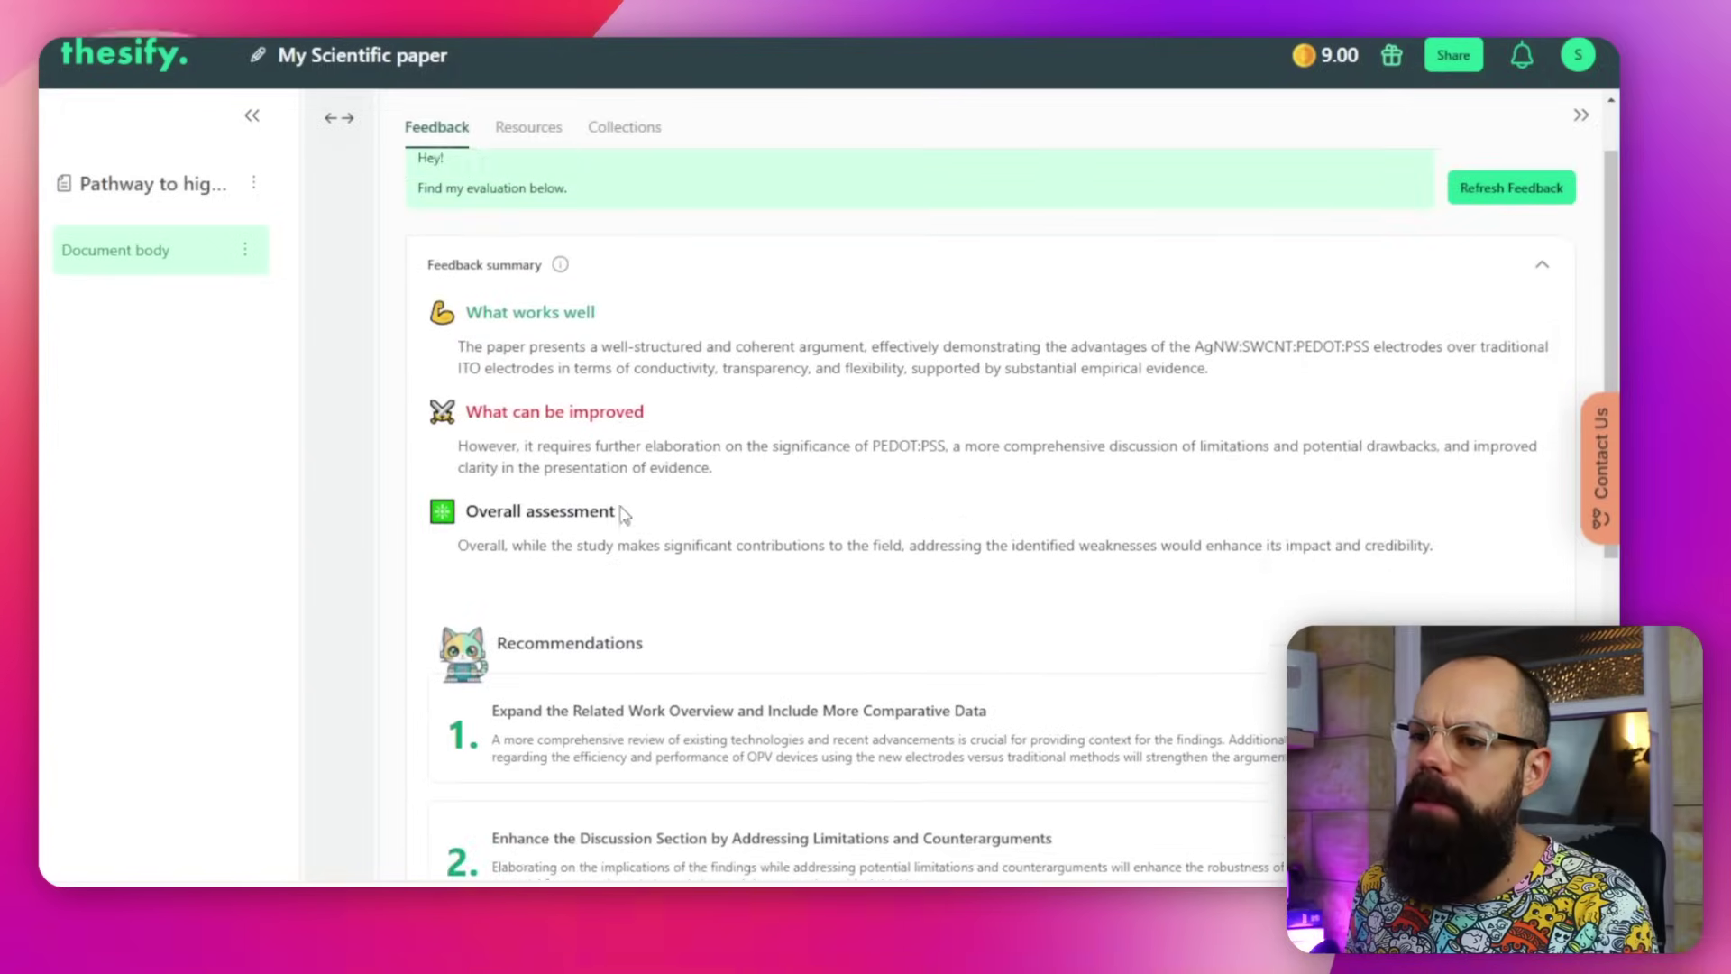
pyautogui.click(1543, 350)
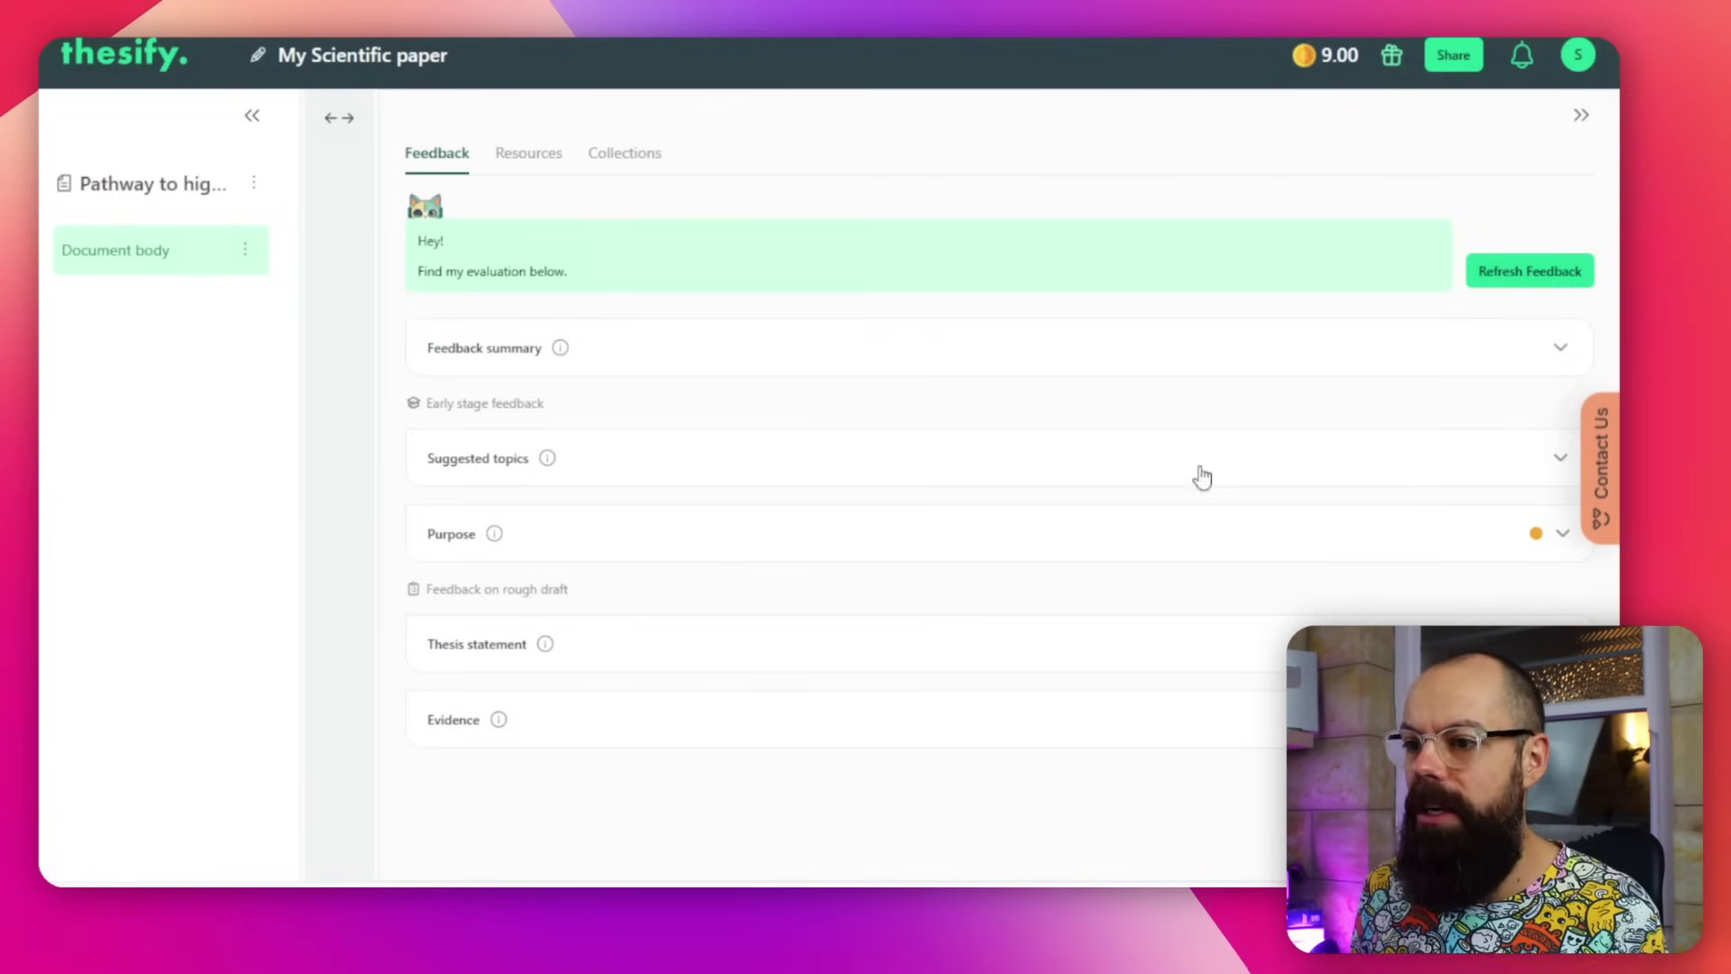
pyautogui.click(1563, 459)
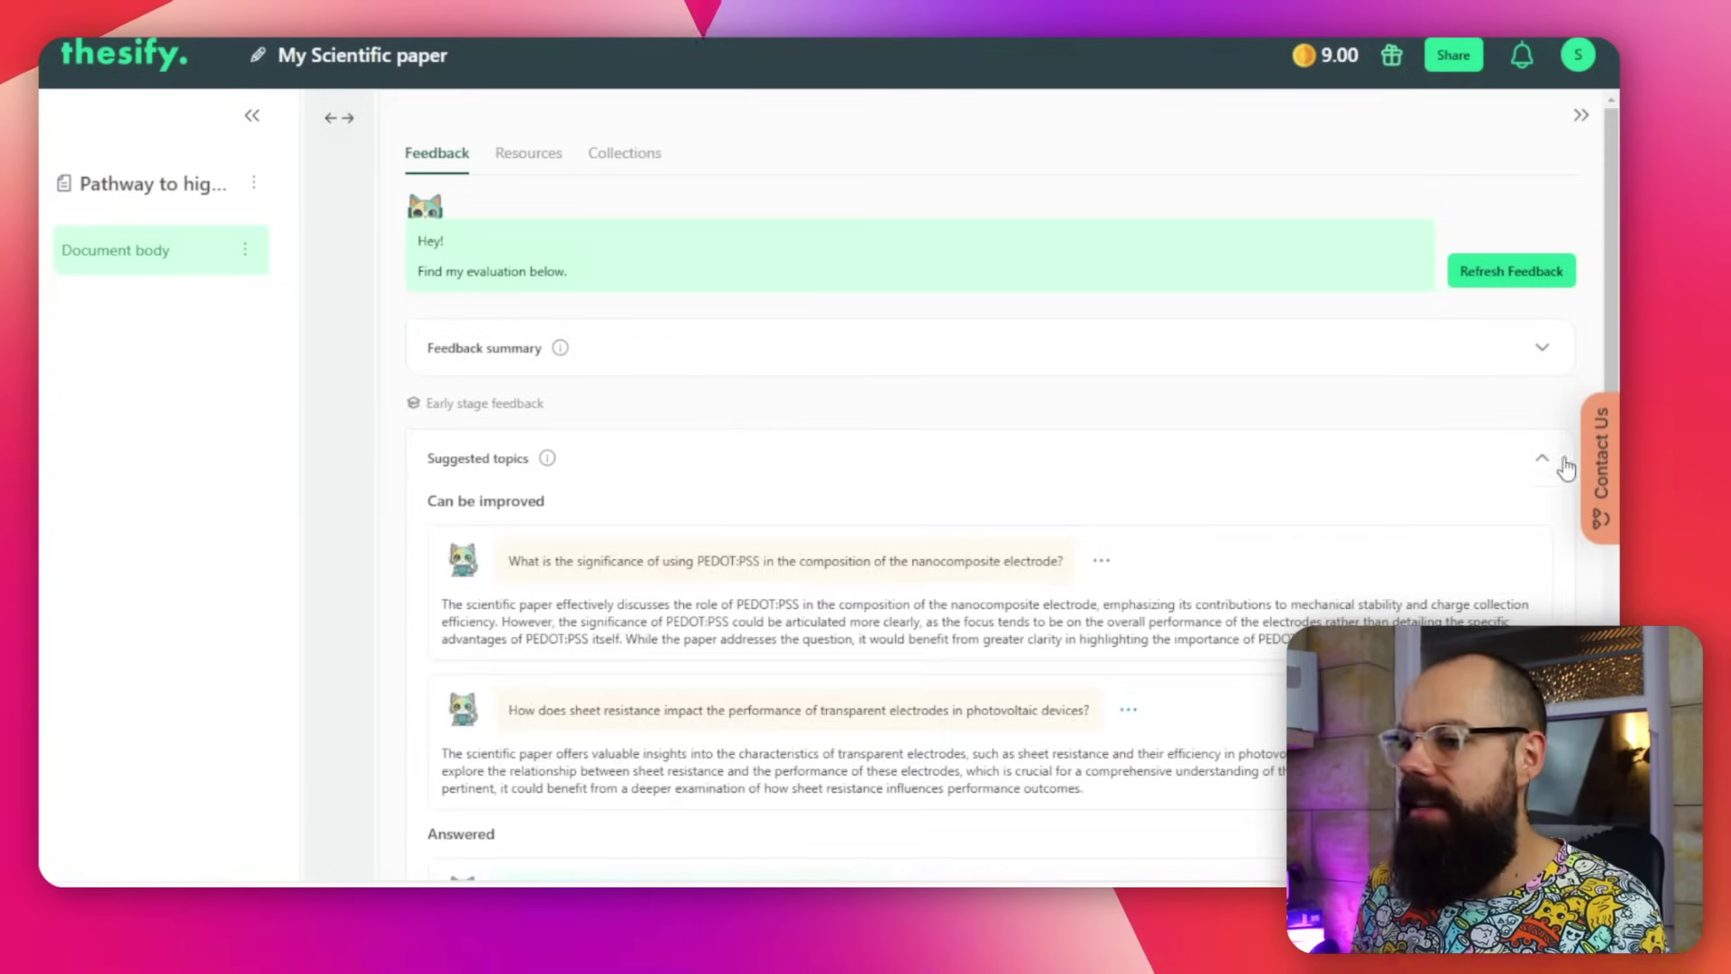
pyautogui.scroll(-2, 464, 554)
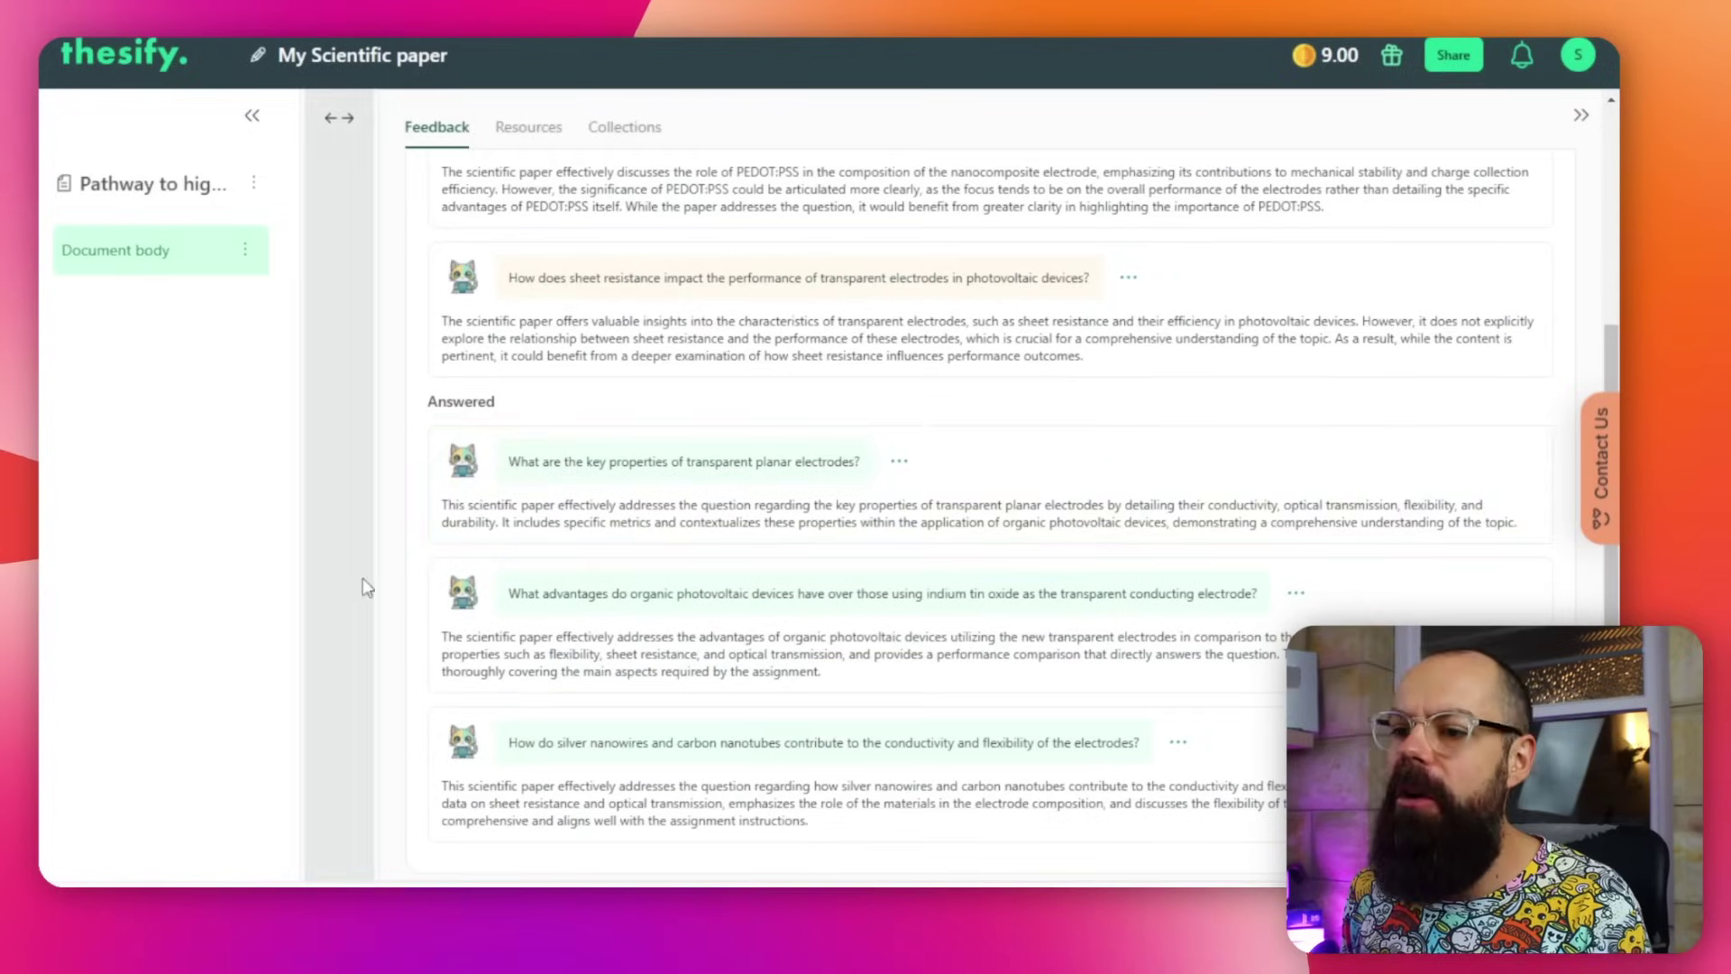
pyautogui.scroll(-2, 530, 505)
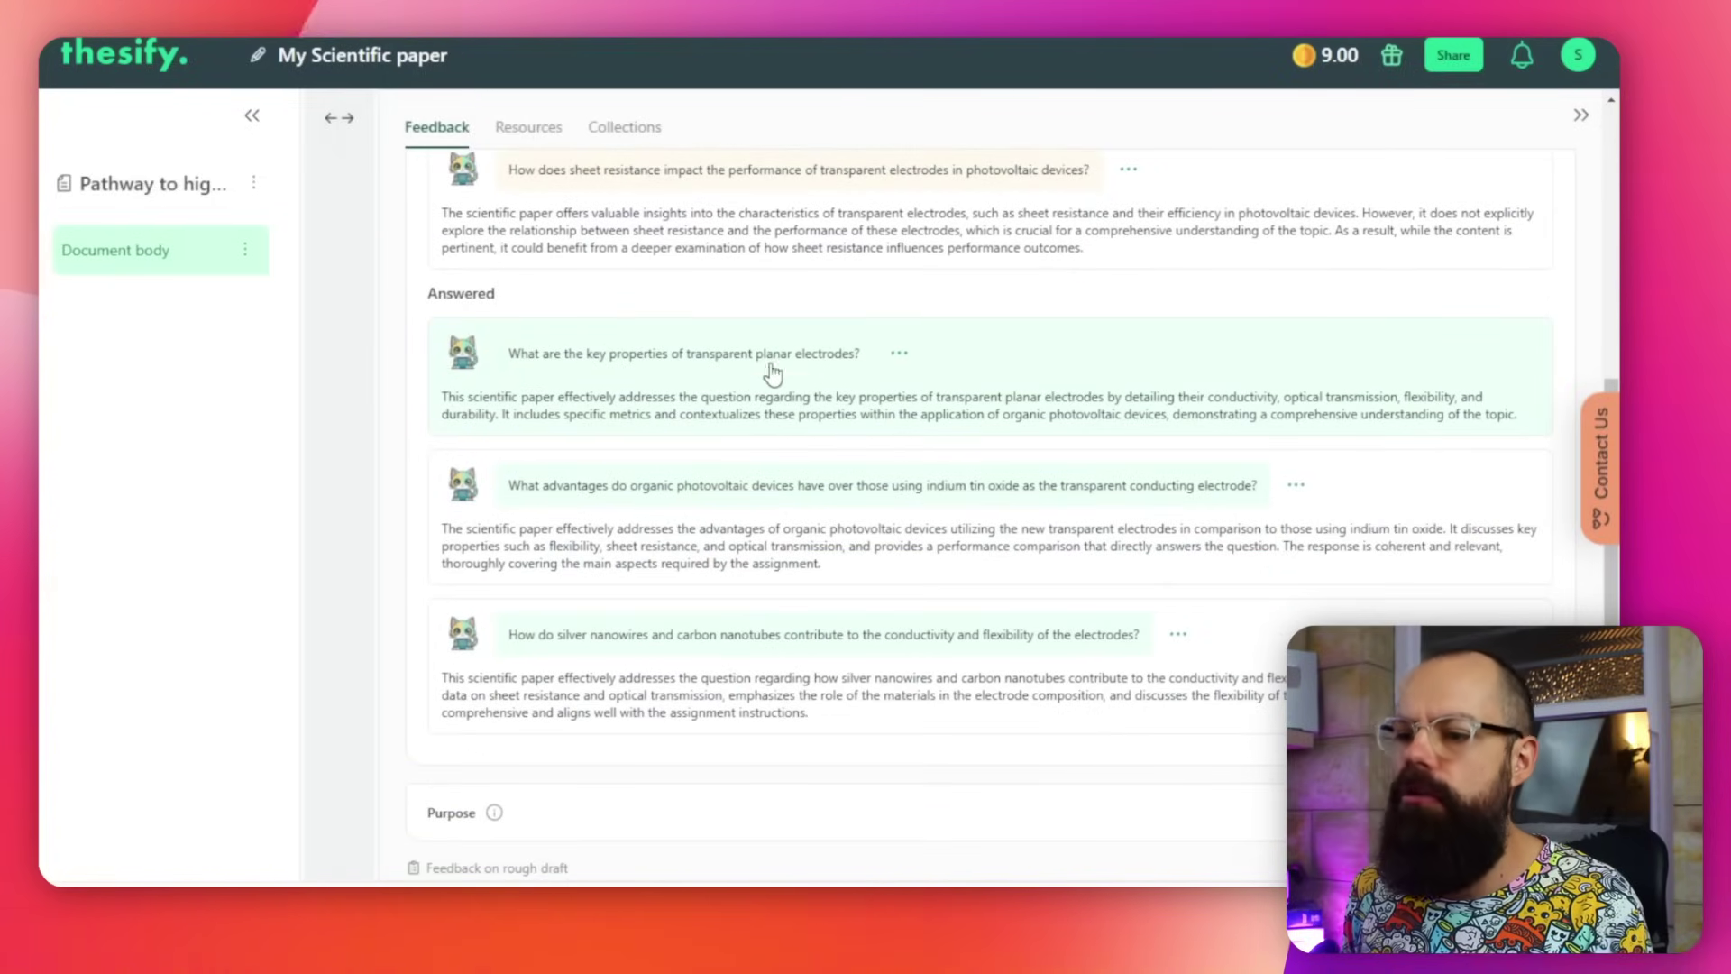
pyautogui.scroll(10, 1479, 297)
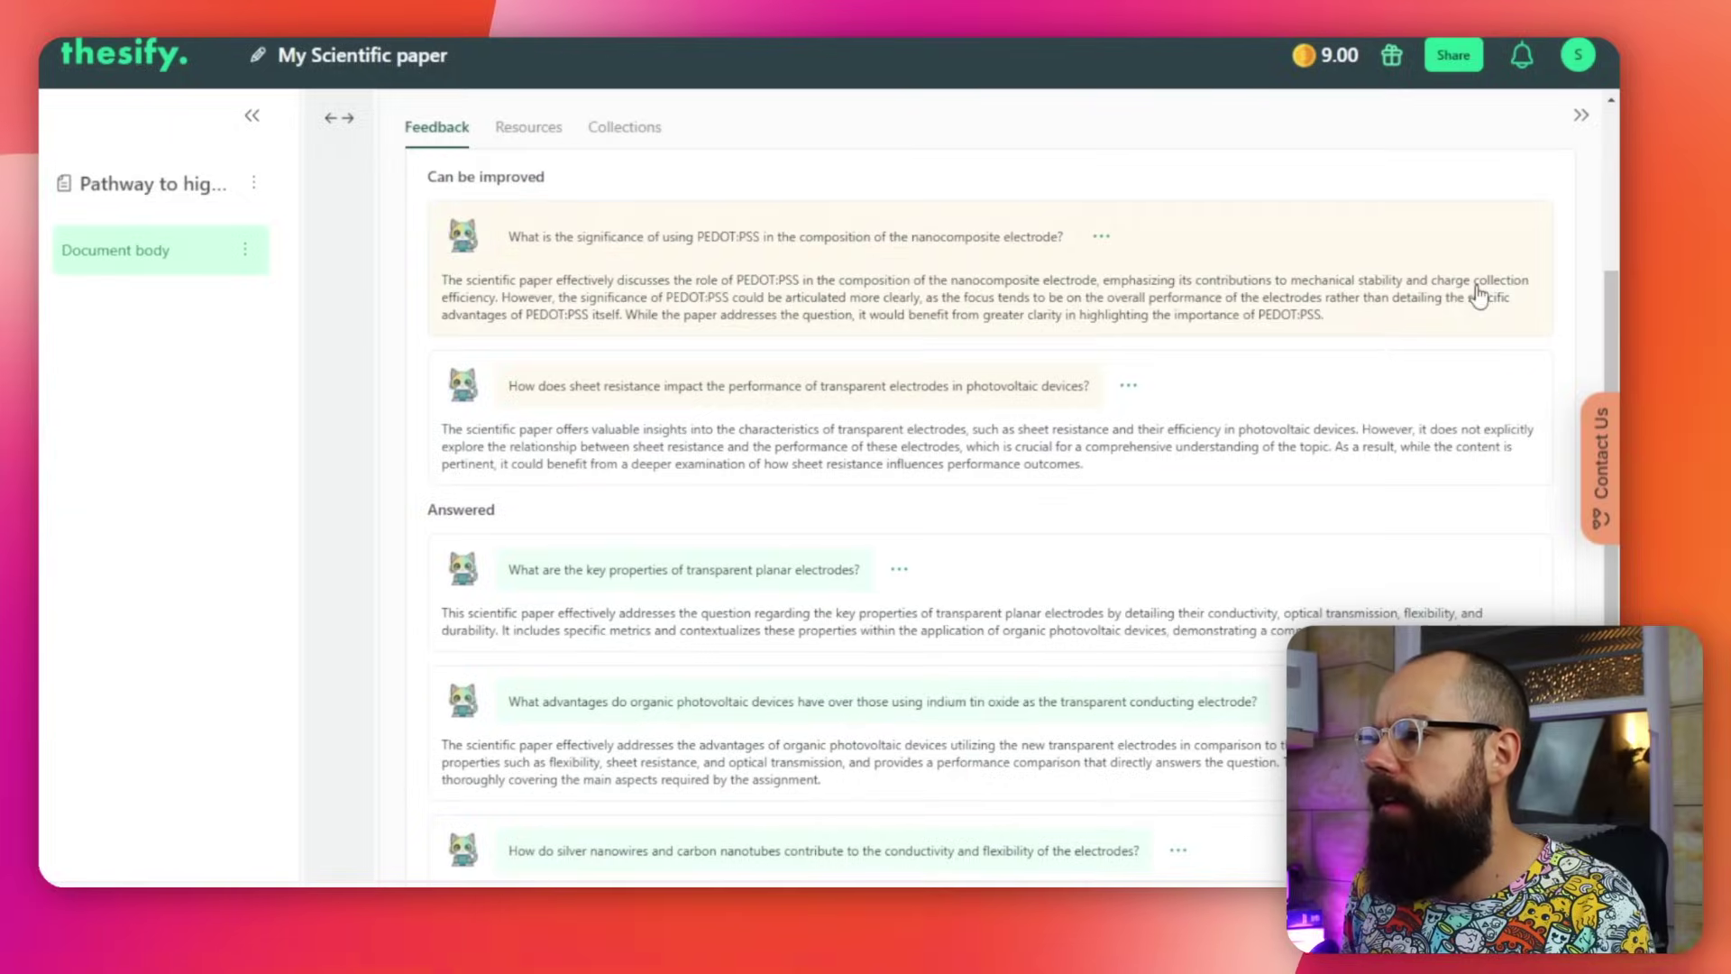
pyautogui.click(1535, 356)
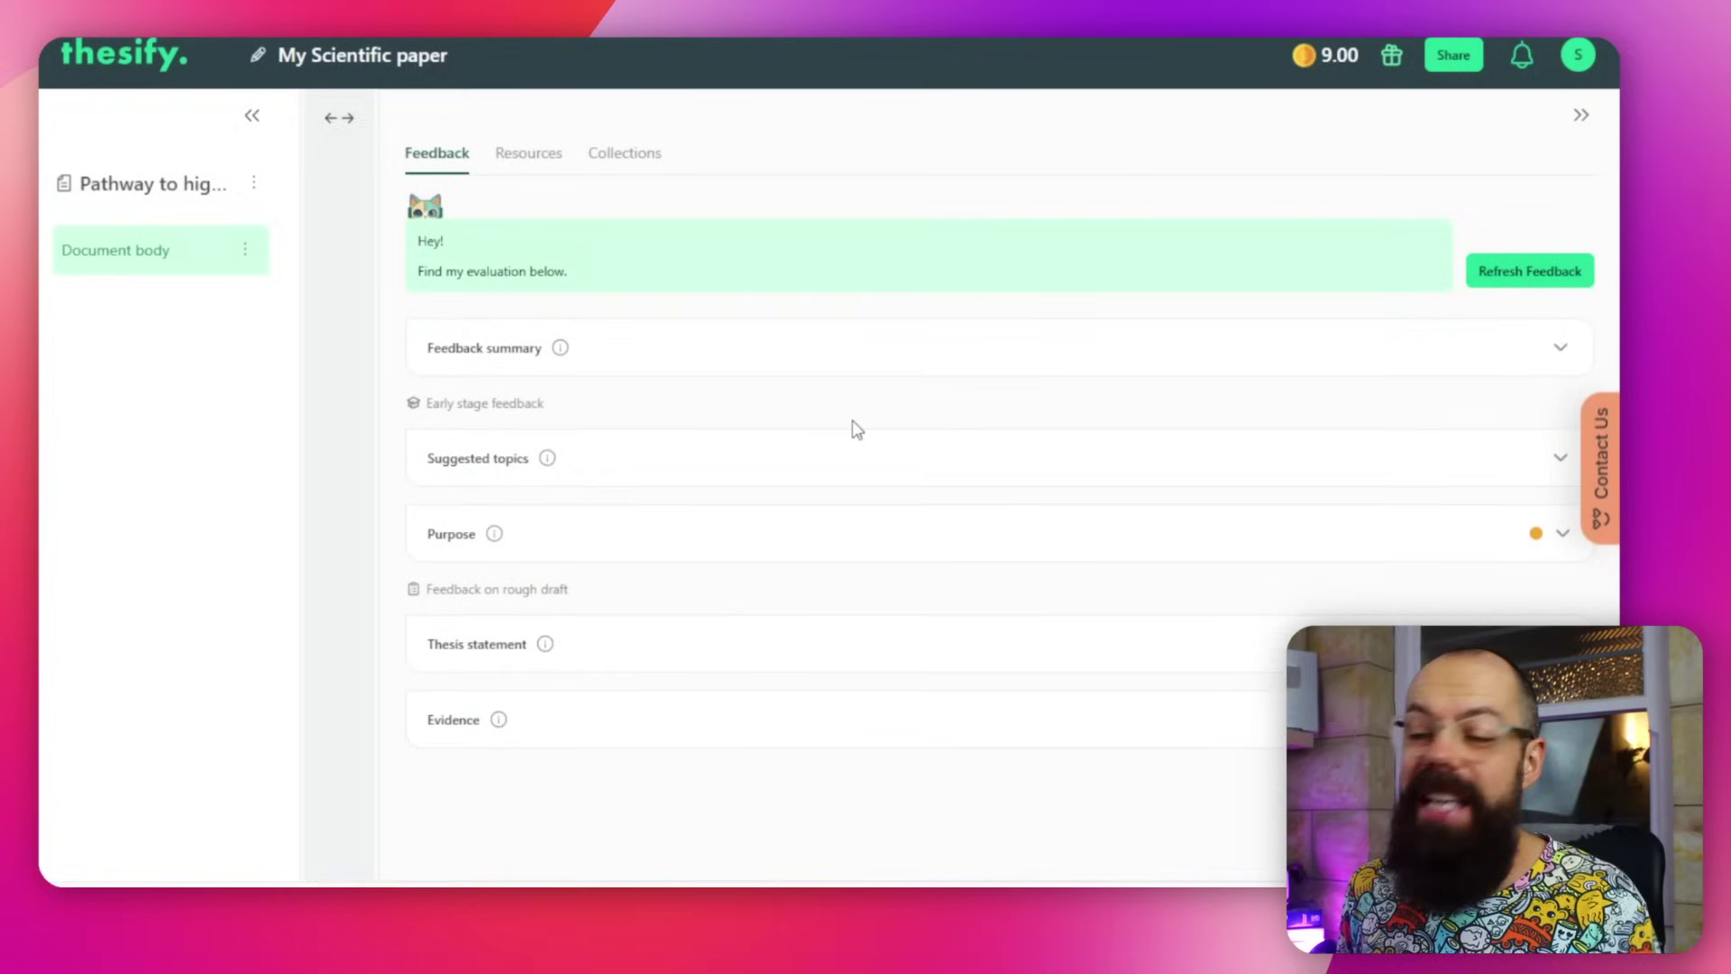
# Expand the Purpose evaluation and scroll down to the two criteria rated Partially met
pyautogui.click(1566, 539)
pyautogui.scroll(-5, 1116, 499)
pyautogui.scroll(3, 842, 321)
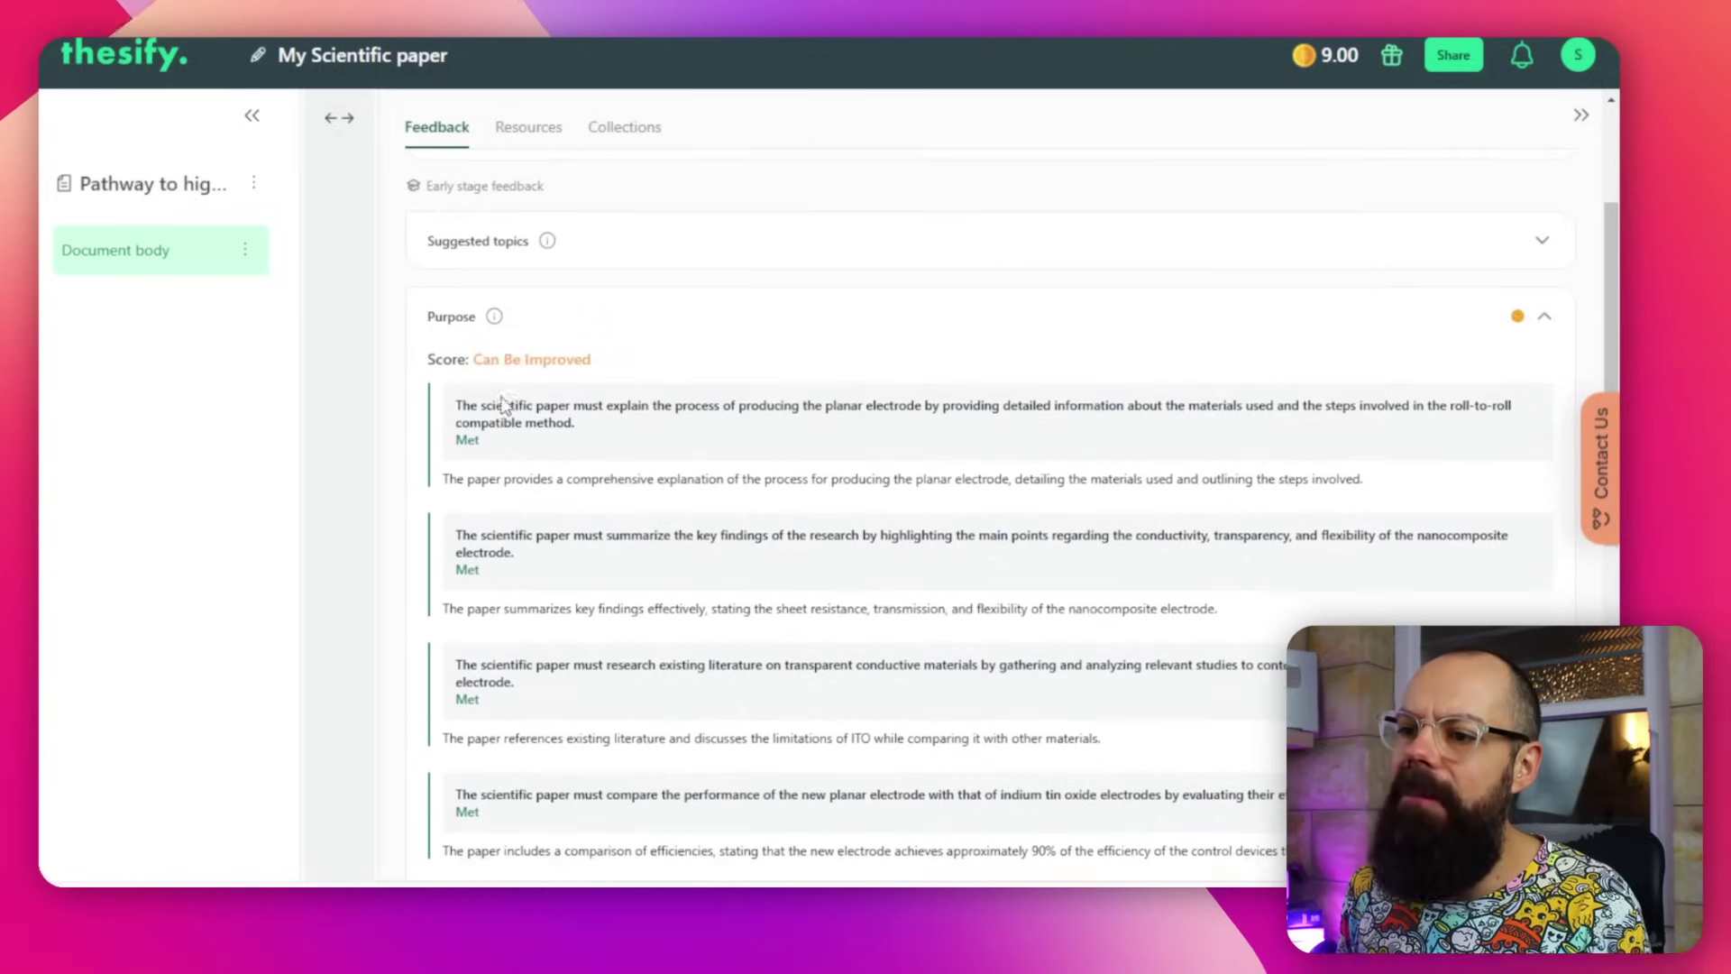
pyautogui.moveTo(495, 319)
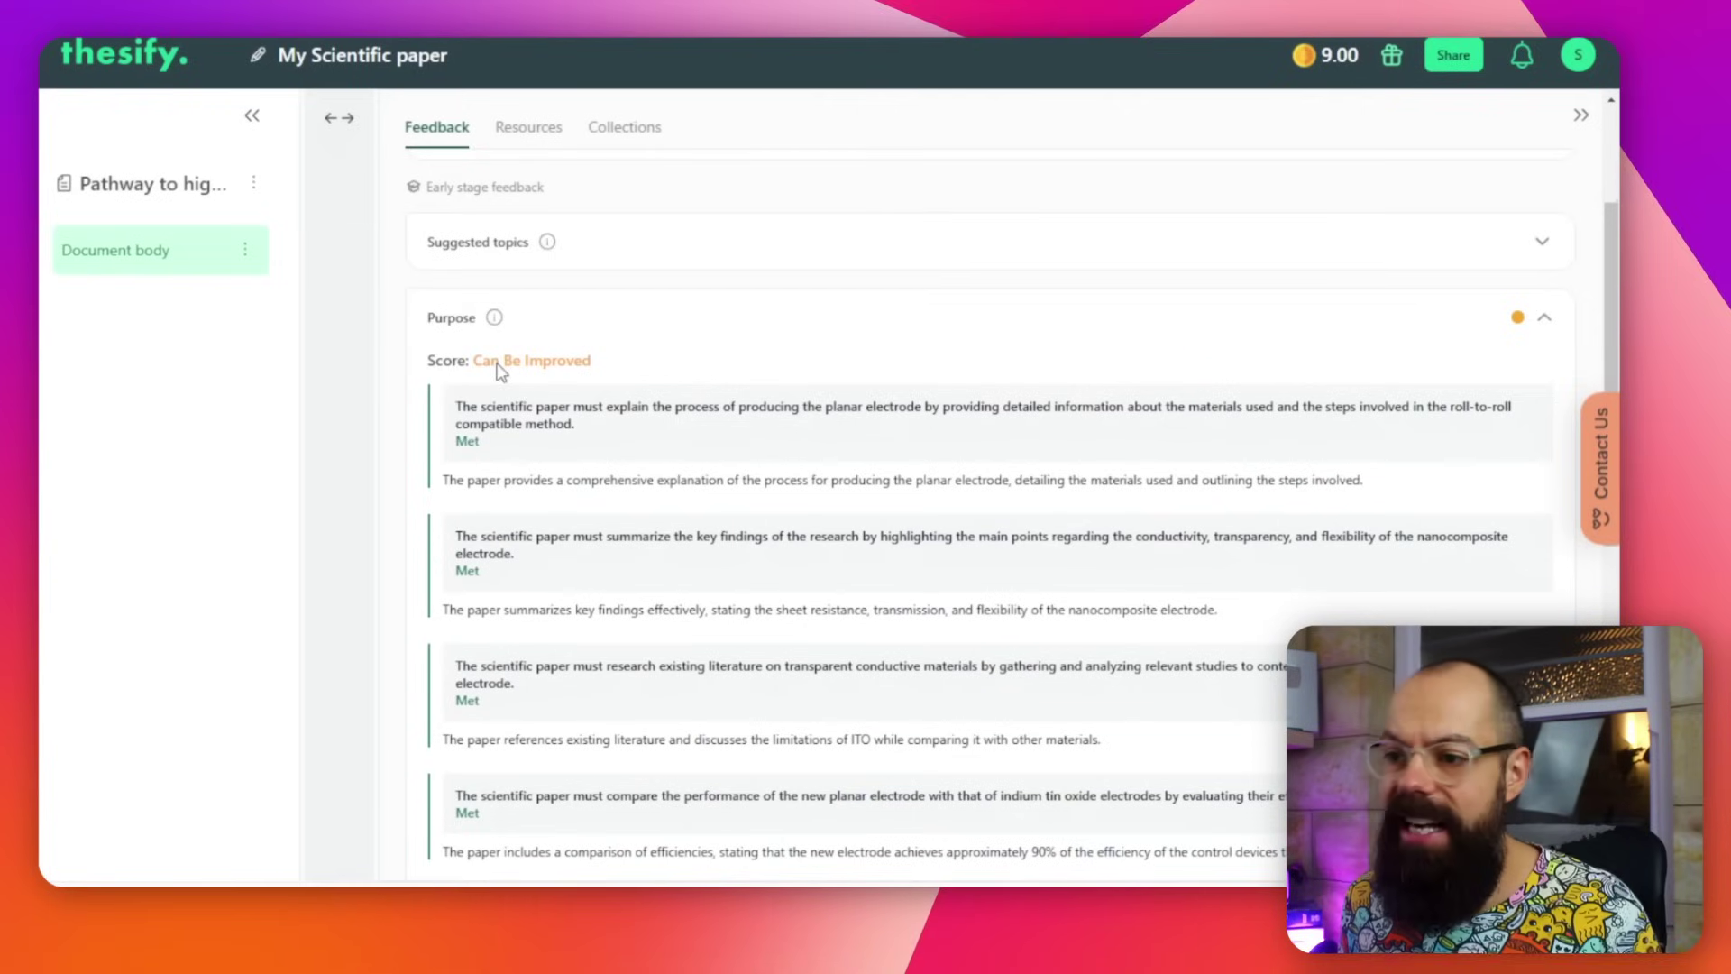
pyautogui.scroll(-1, 562, 386)
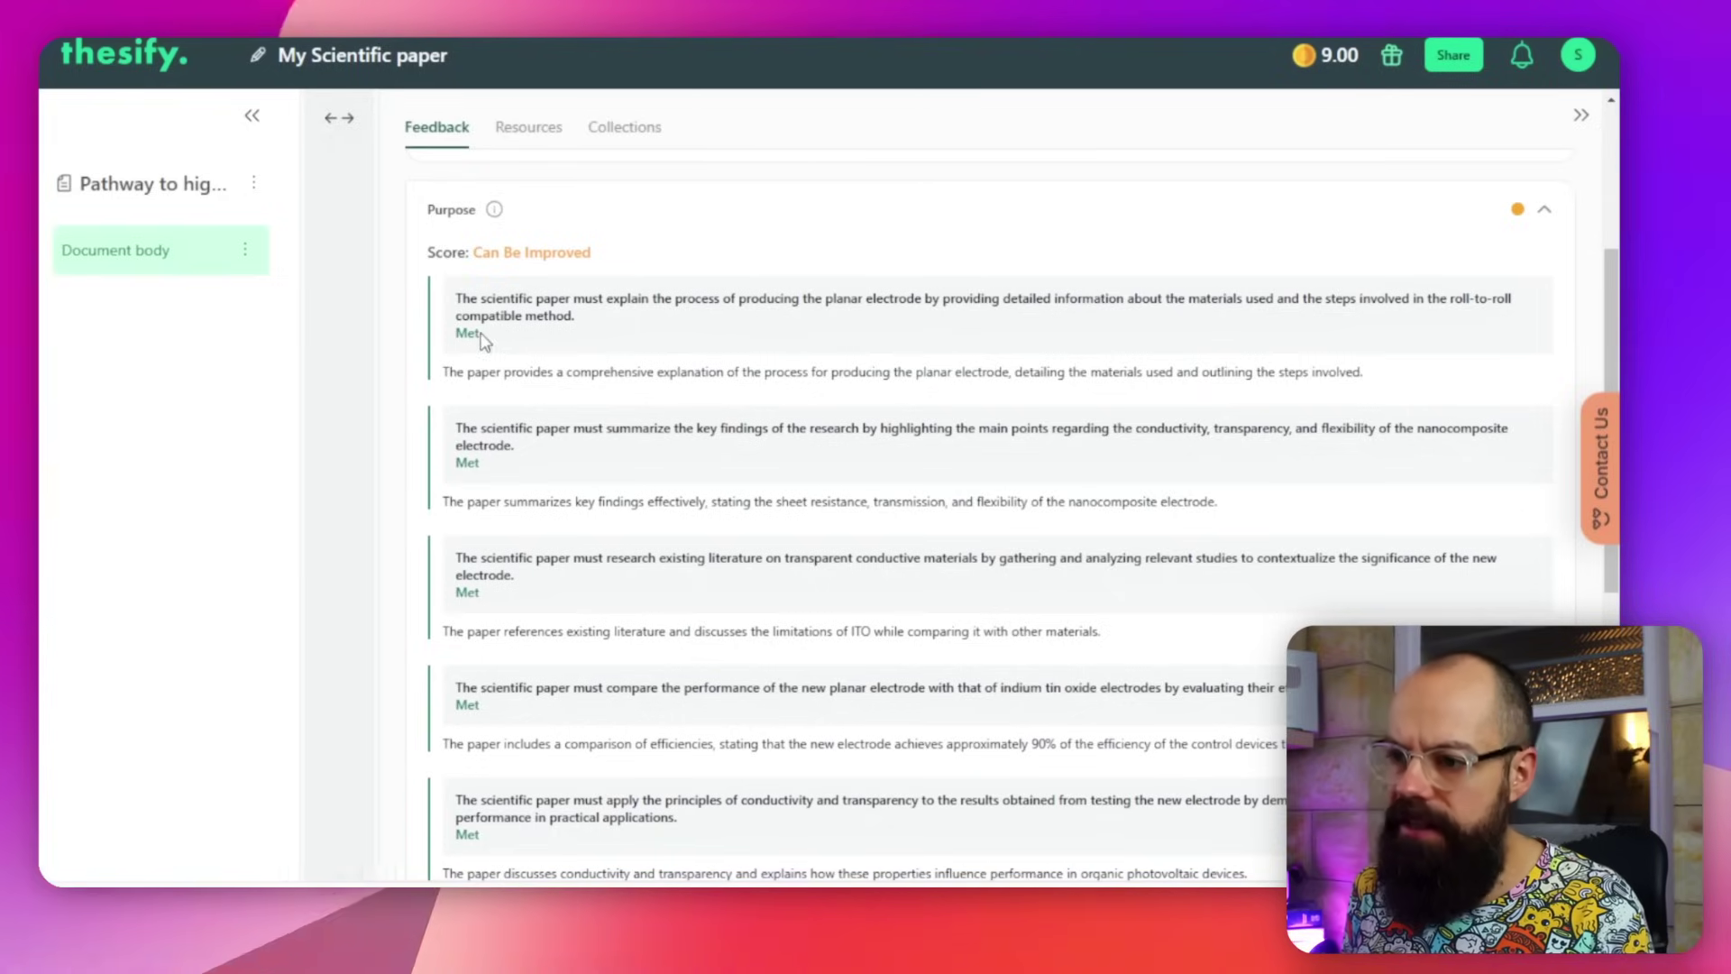
pyautogui.scroll(-1, 482, 340)
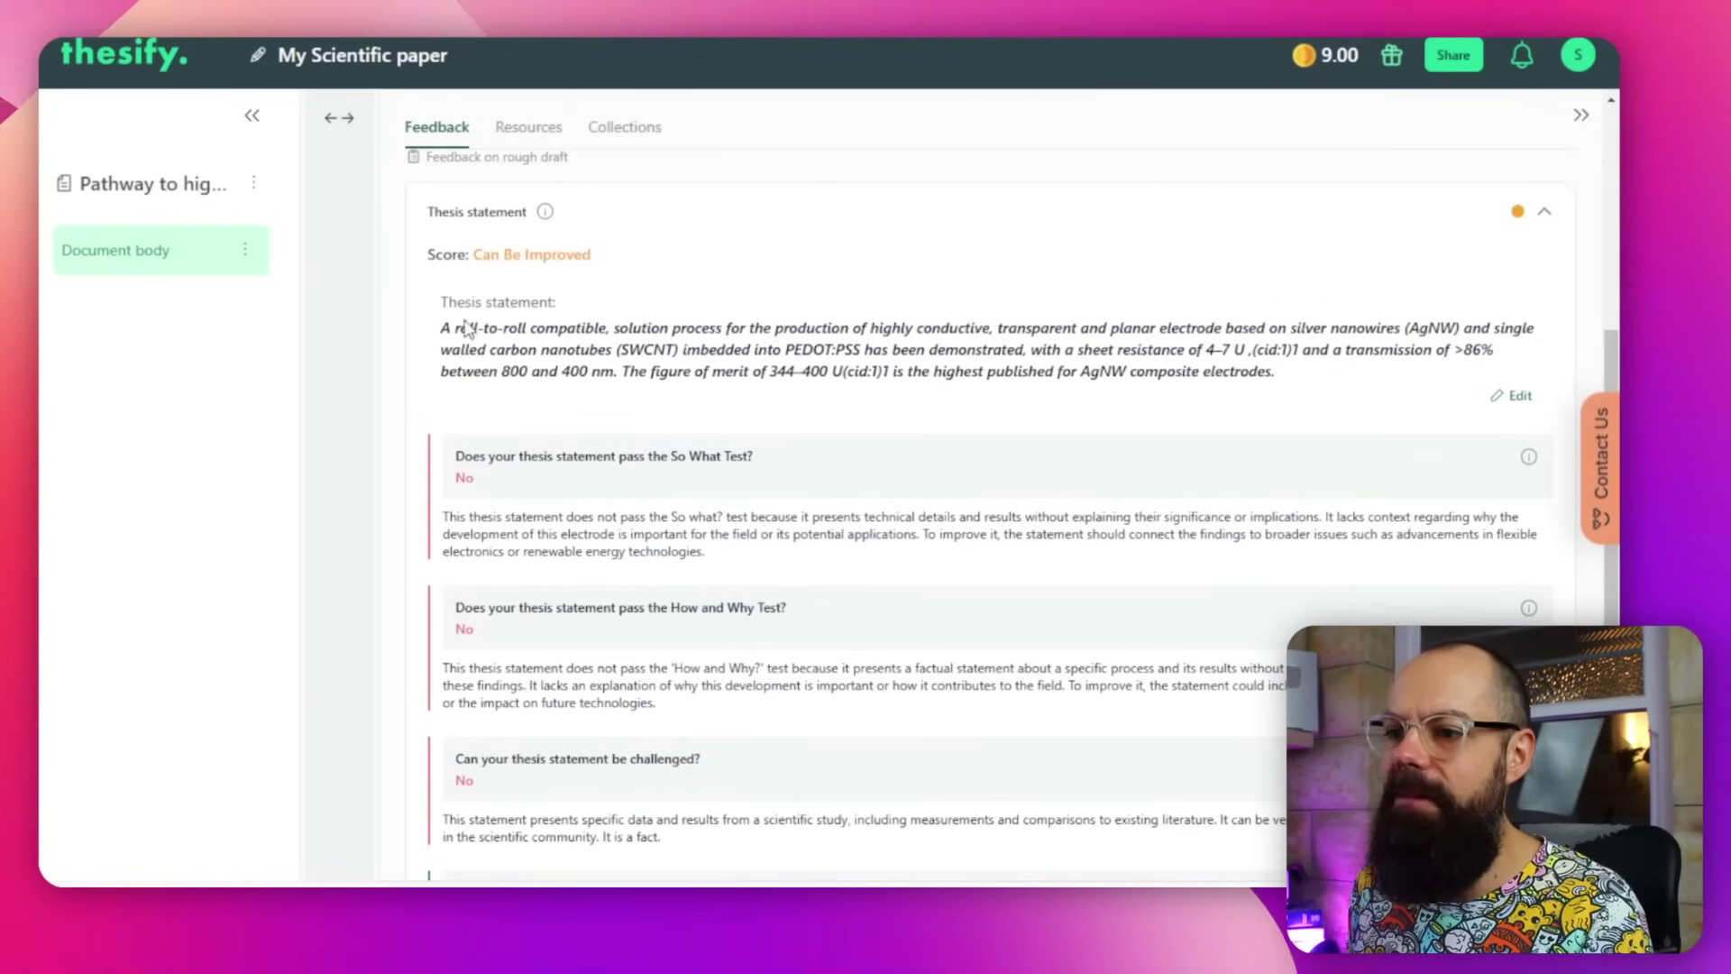
# Select the roll-to-roll silver nanowire thesis statement text, then clear the selection
pyautogui.moveTo(442, 330); pyautogui.dragTo(1251, 377)
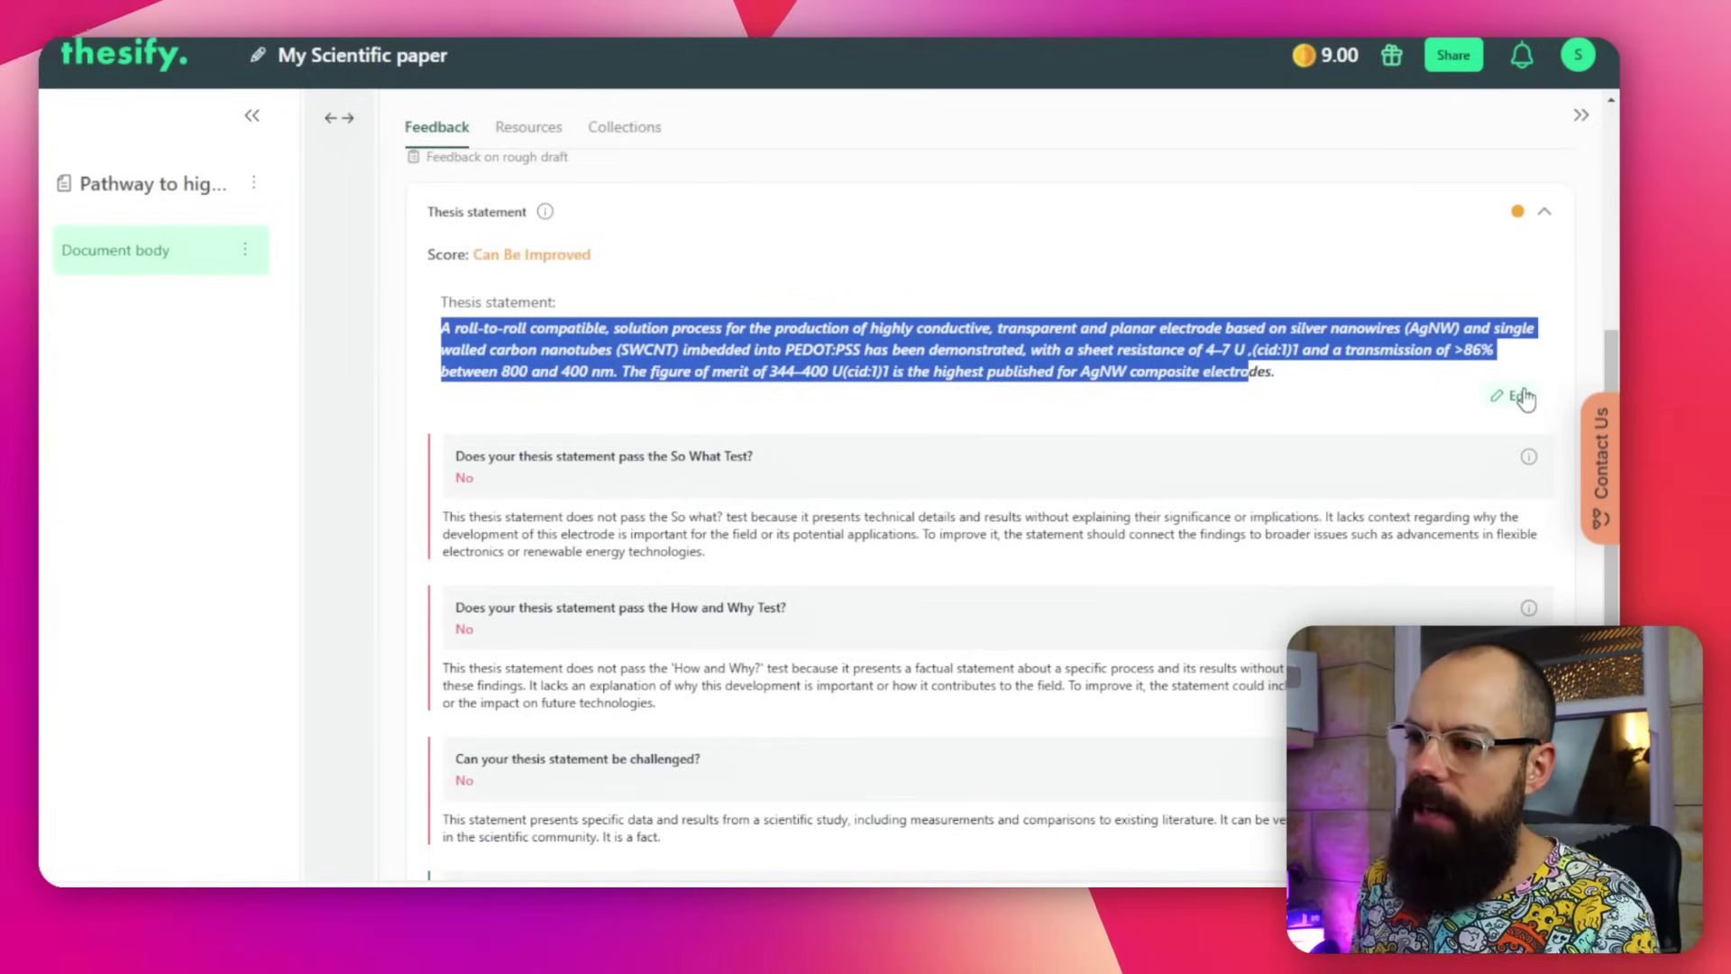
pyautogui.moveTo(1280, 373); pyautogui.dragTo(436, 330)
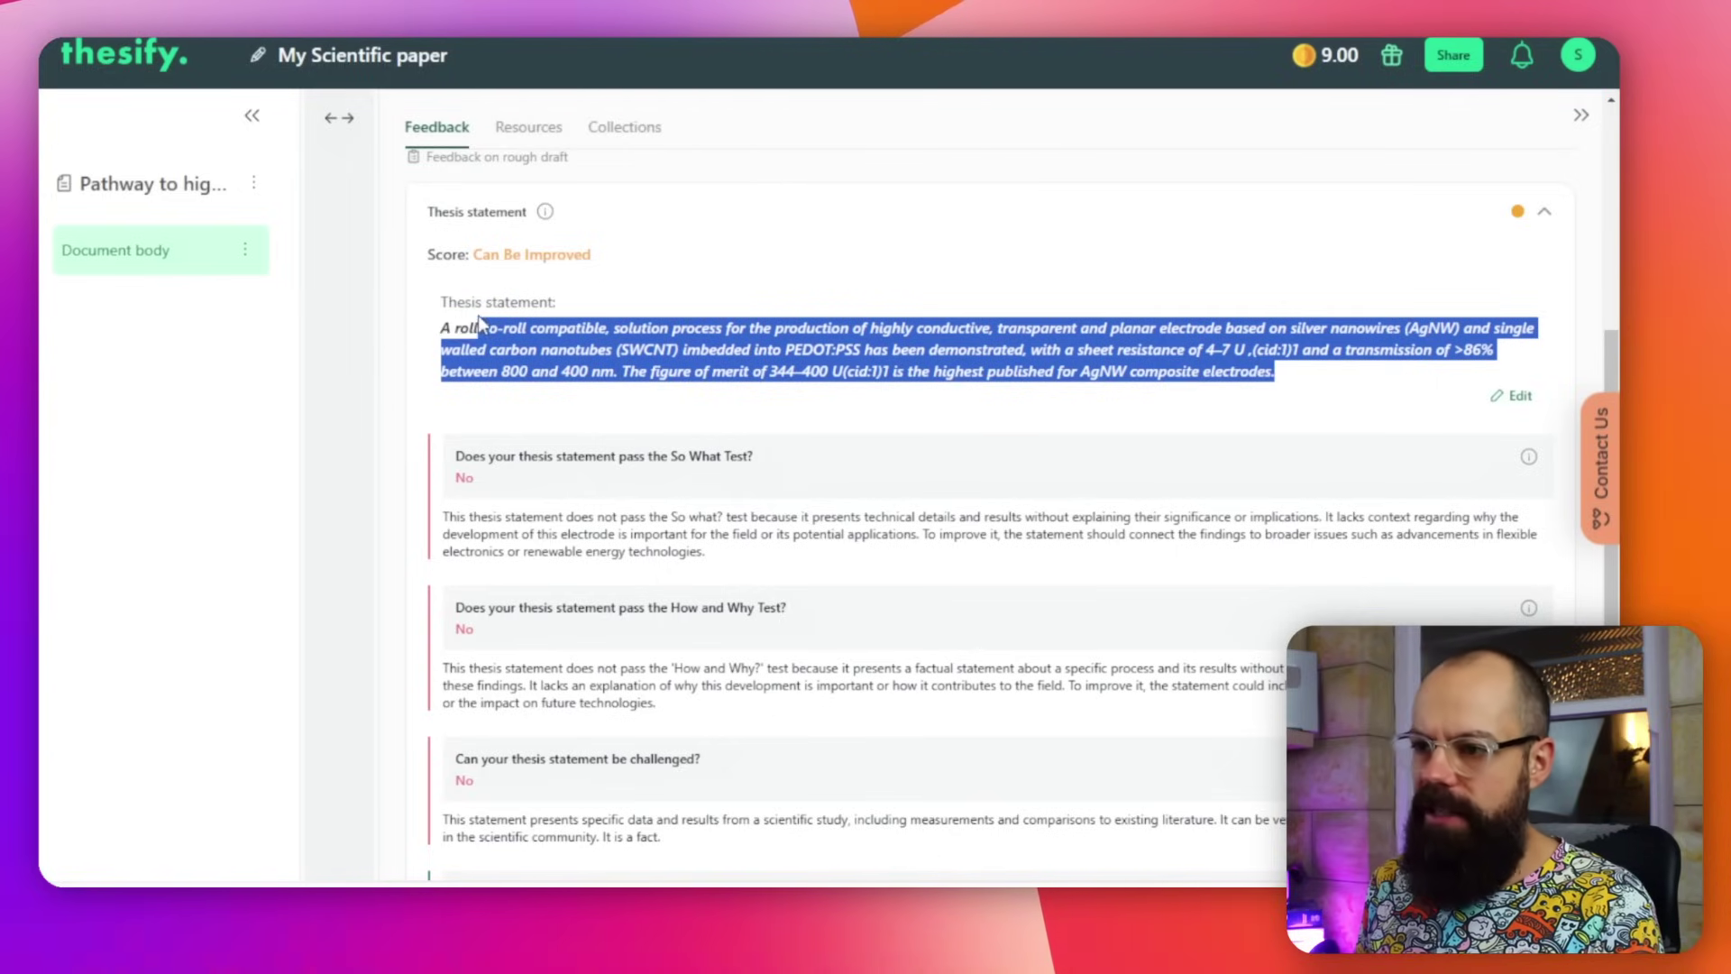
pyautogui.click(487, 345)
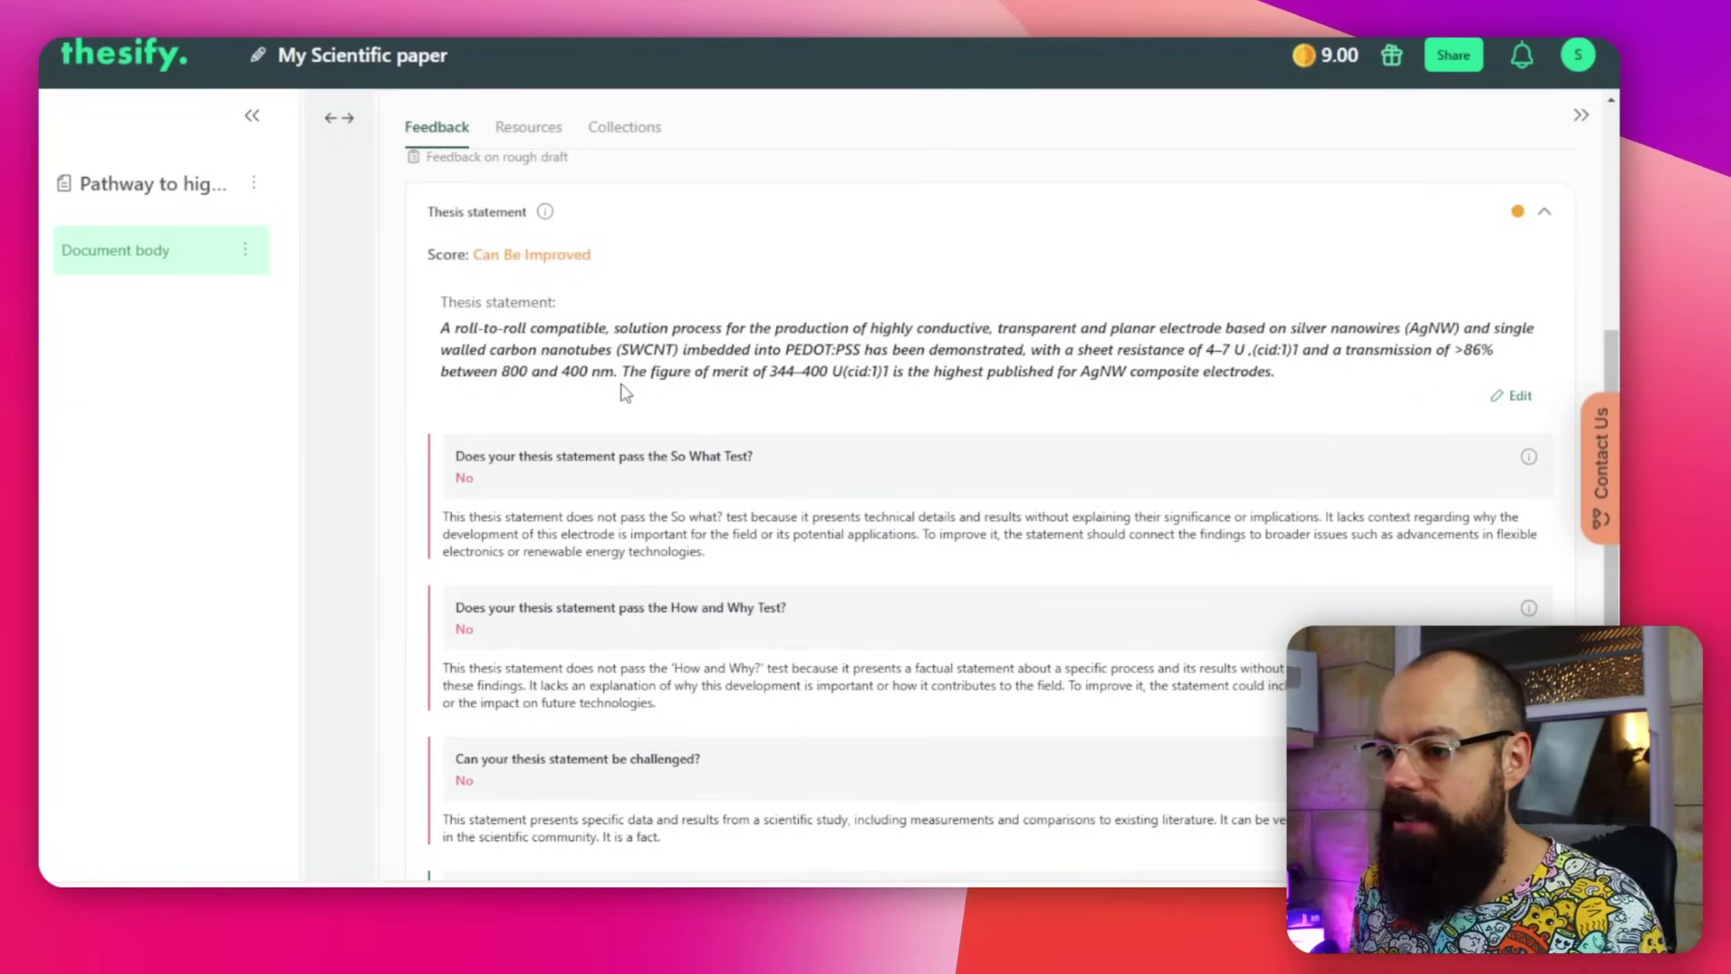
# Scroll through the thesis statement tests and back up to the collapsed section list
pyautogui.scroll(-3, 624, 392)
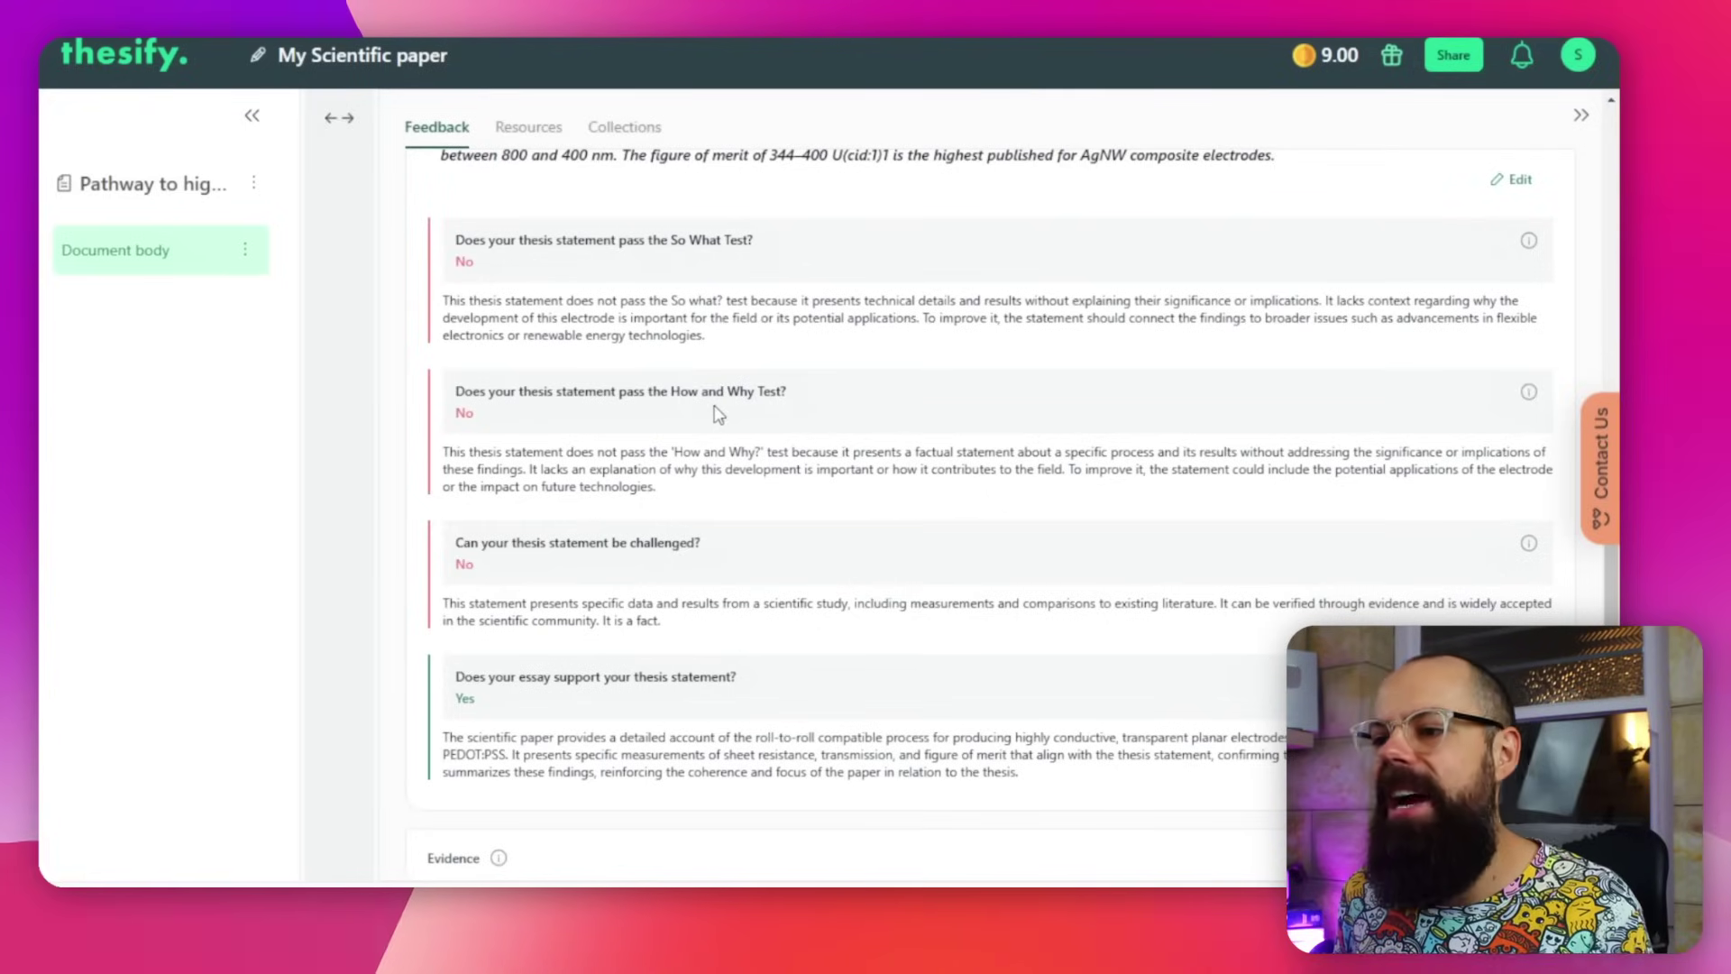
pyautogui.scroll(-1, 602, 513)
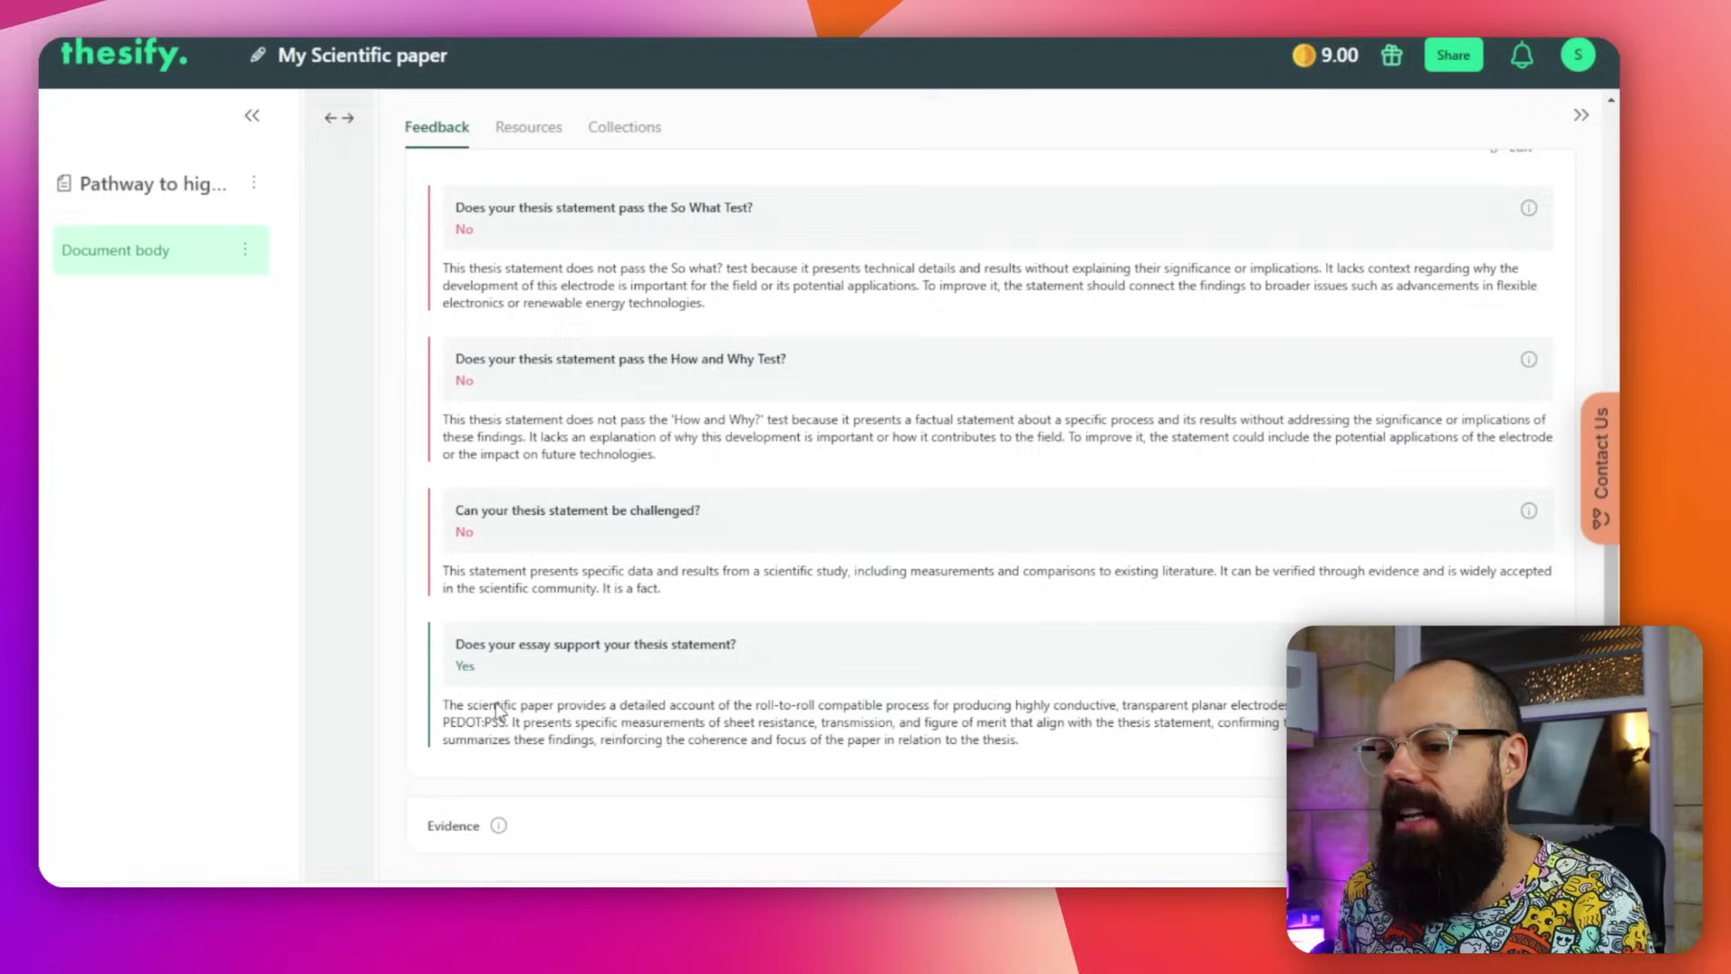
pyautogui.scroll(15, 1533, 602)
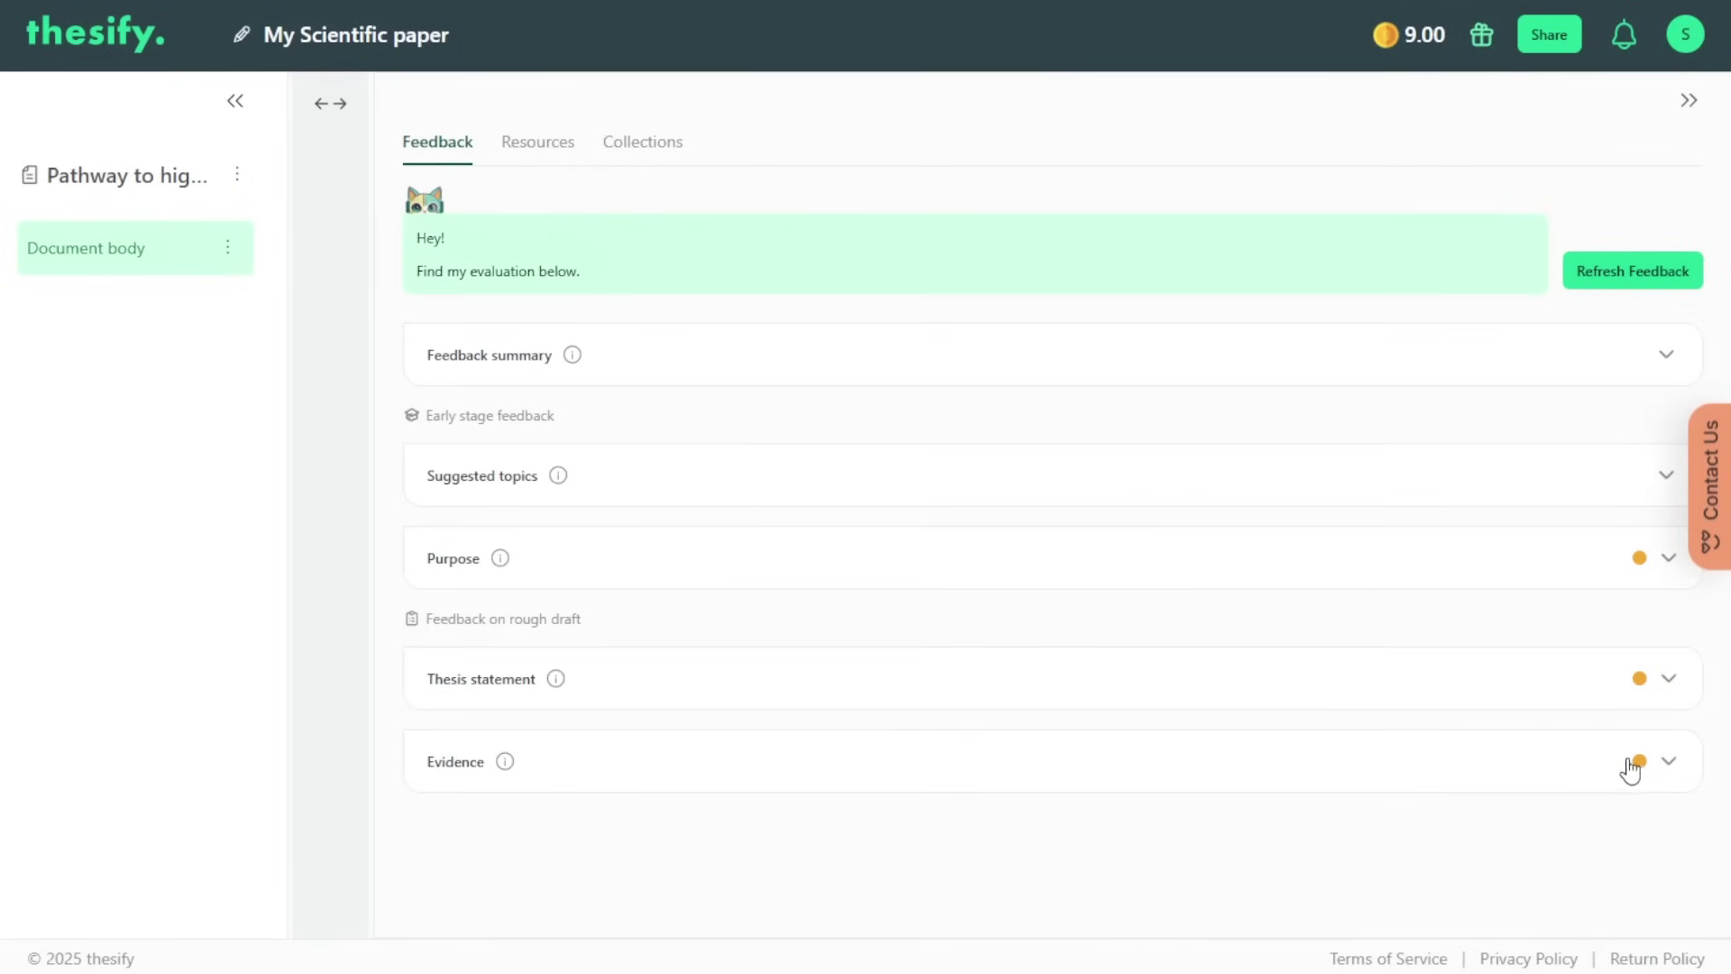
# Scroll through the Evidence criteria and Recommendations, then back up to its Can be improved score
pyautogui.scroll(-5, 1066, 610)
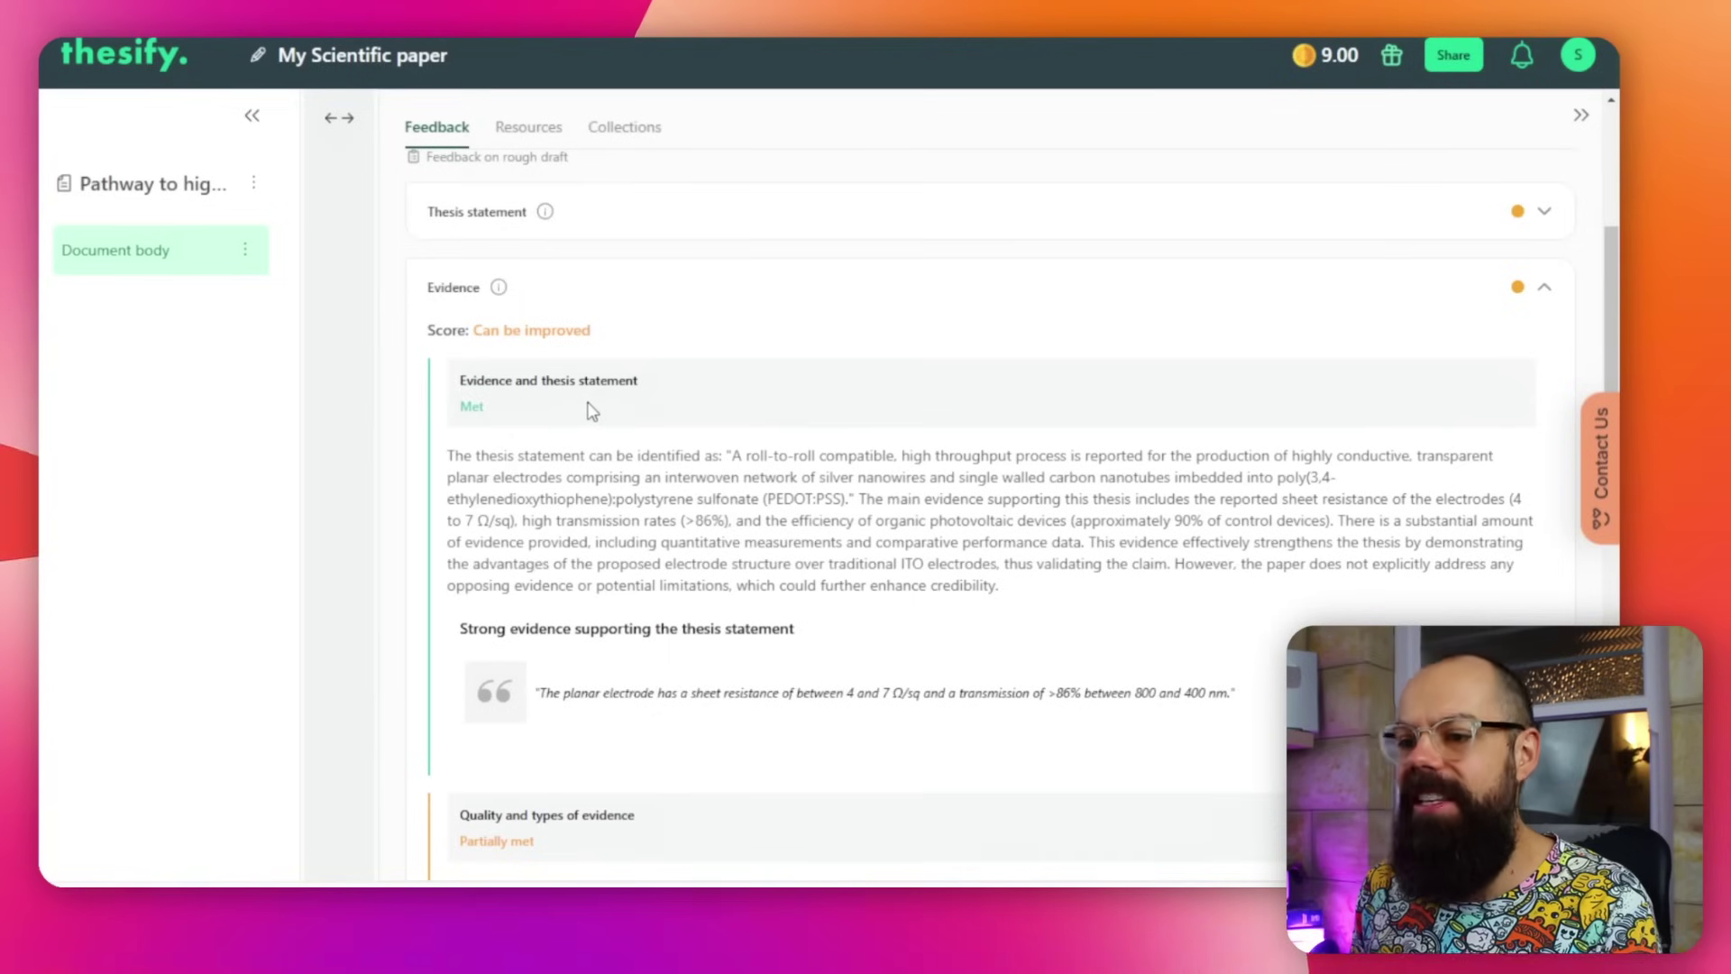
pyautogui.scroll(-3, 507, 416)
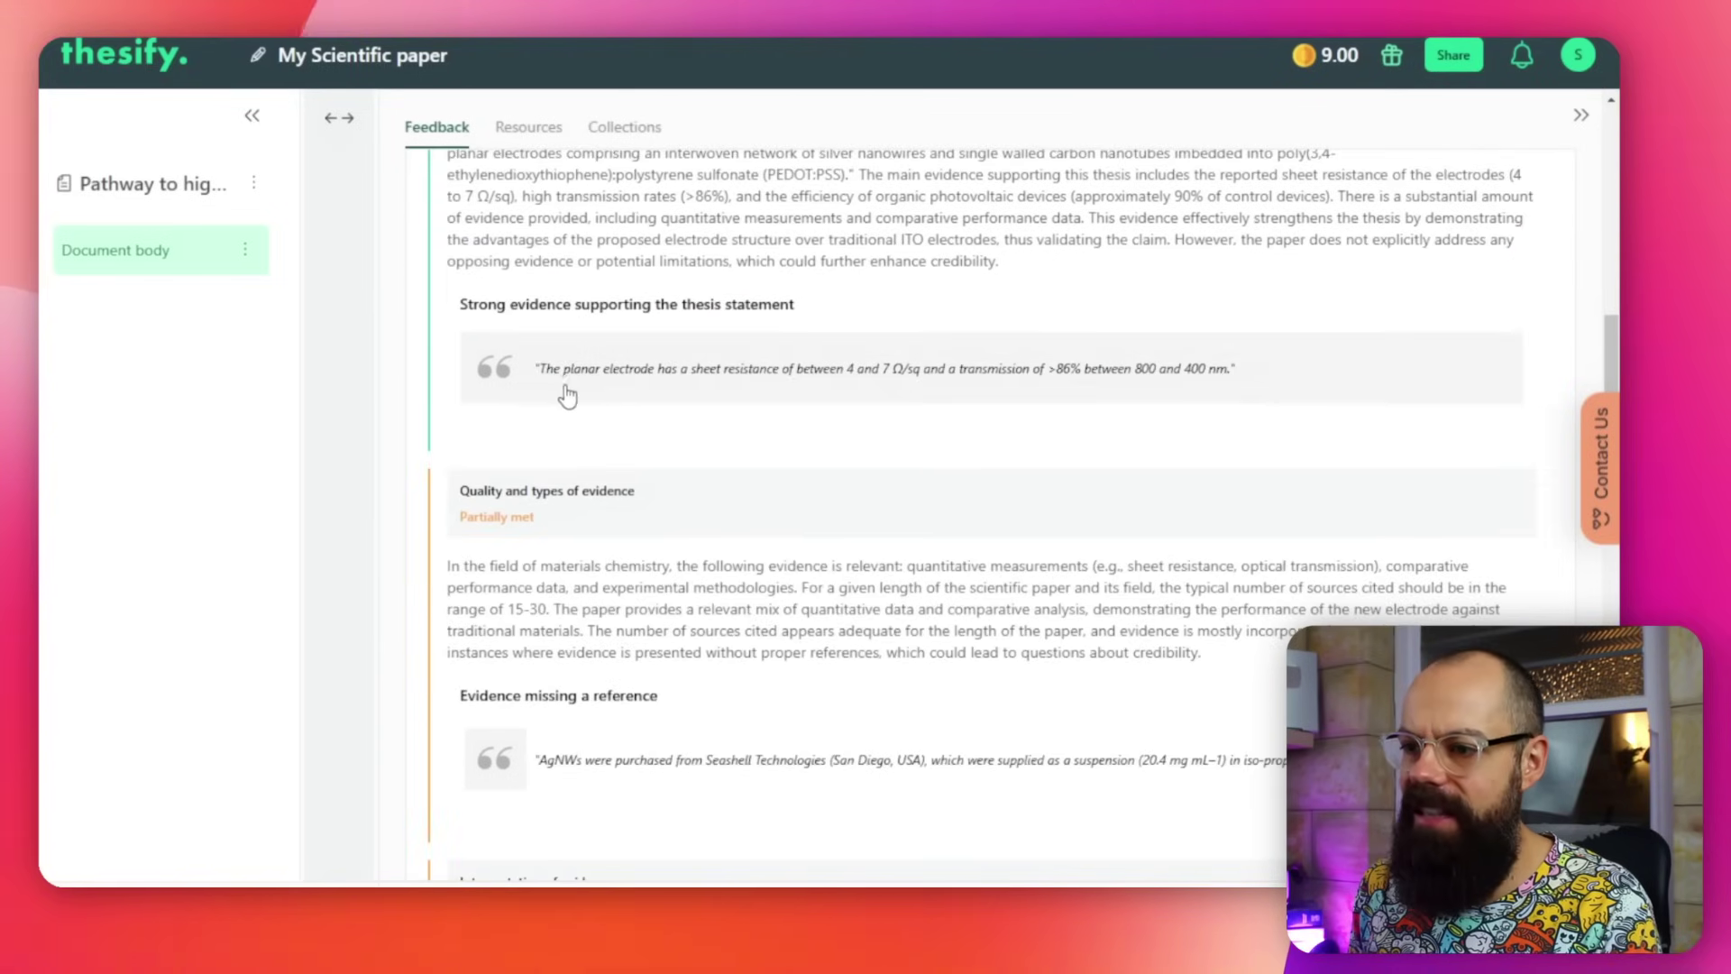
pyautogui.scroll(-3, 726, 420)
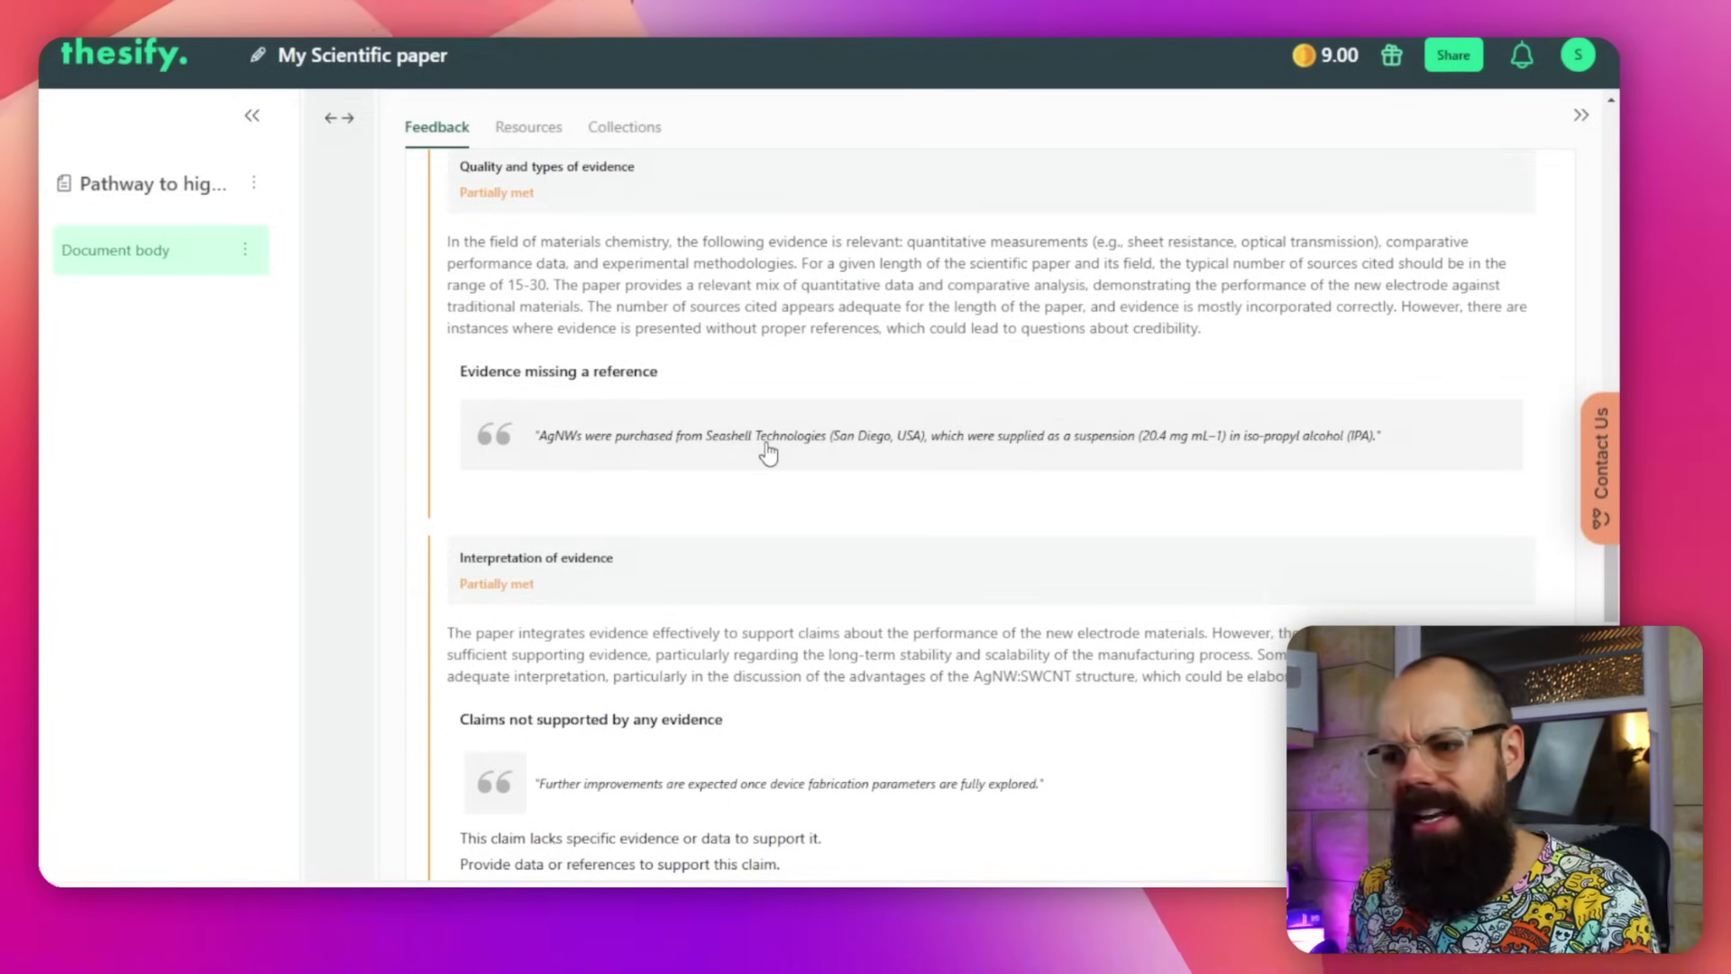
pyautogui.scroll(-3, 685, 444)
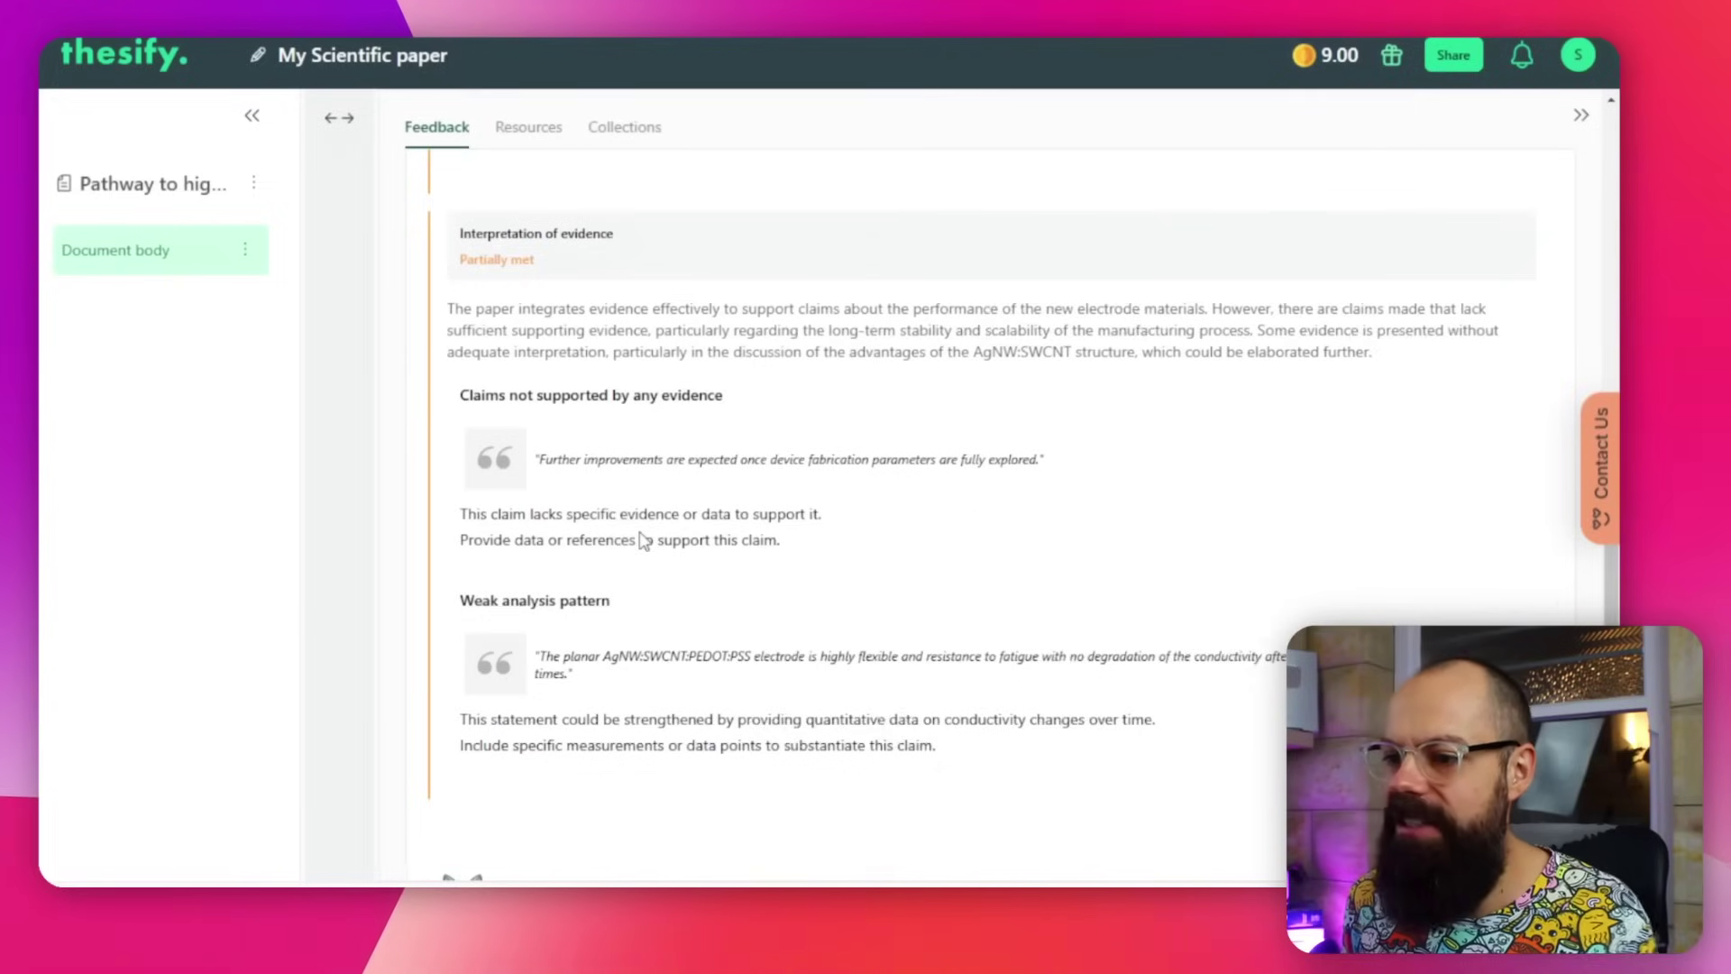
pyautogui.scroll(-3, 645, 545)
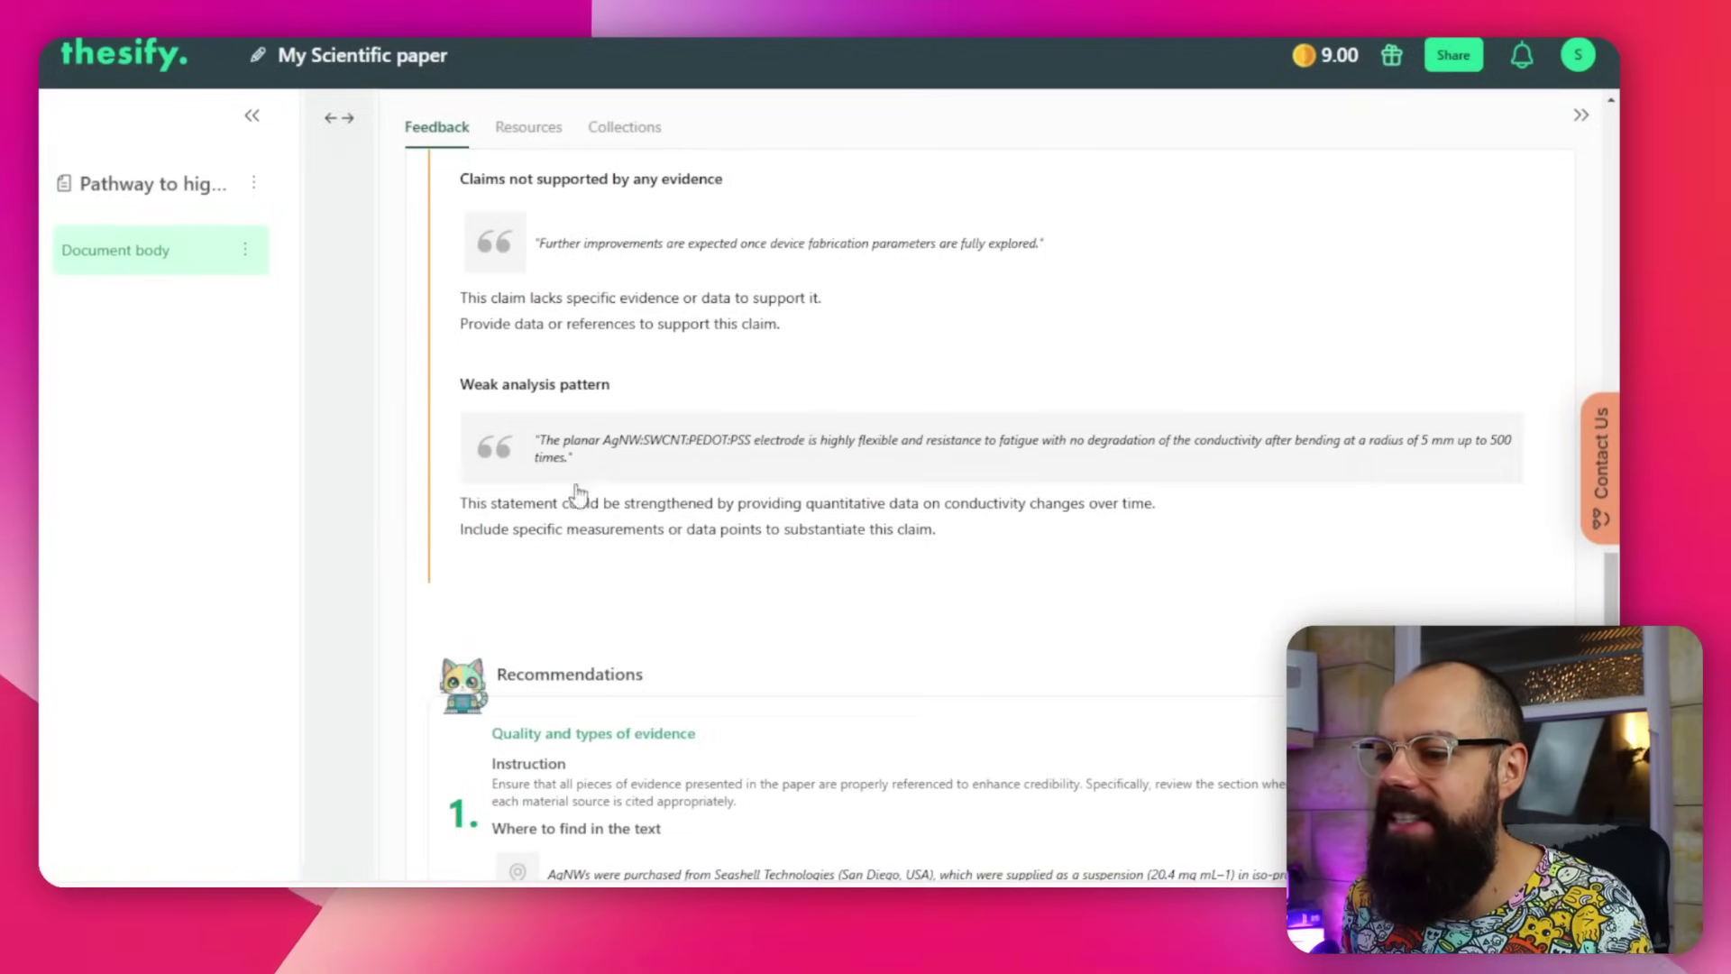
pyautogui.scroll(-2, 622, 506)
pyautogui.scroll(-1, 626, 512)
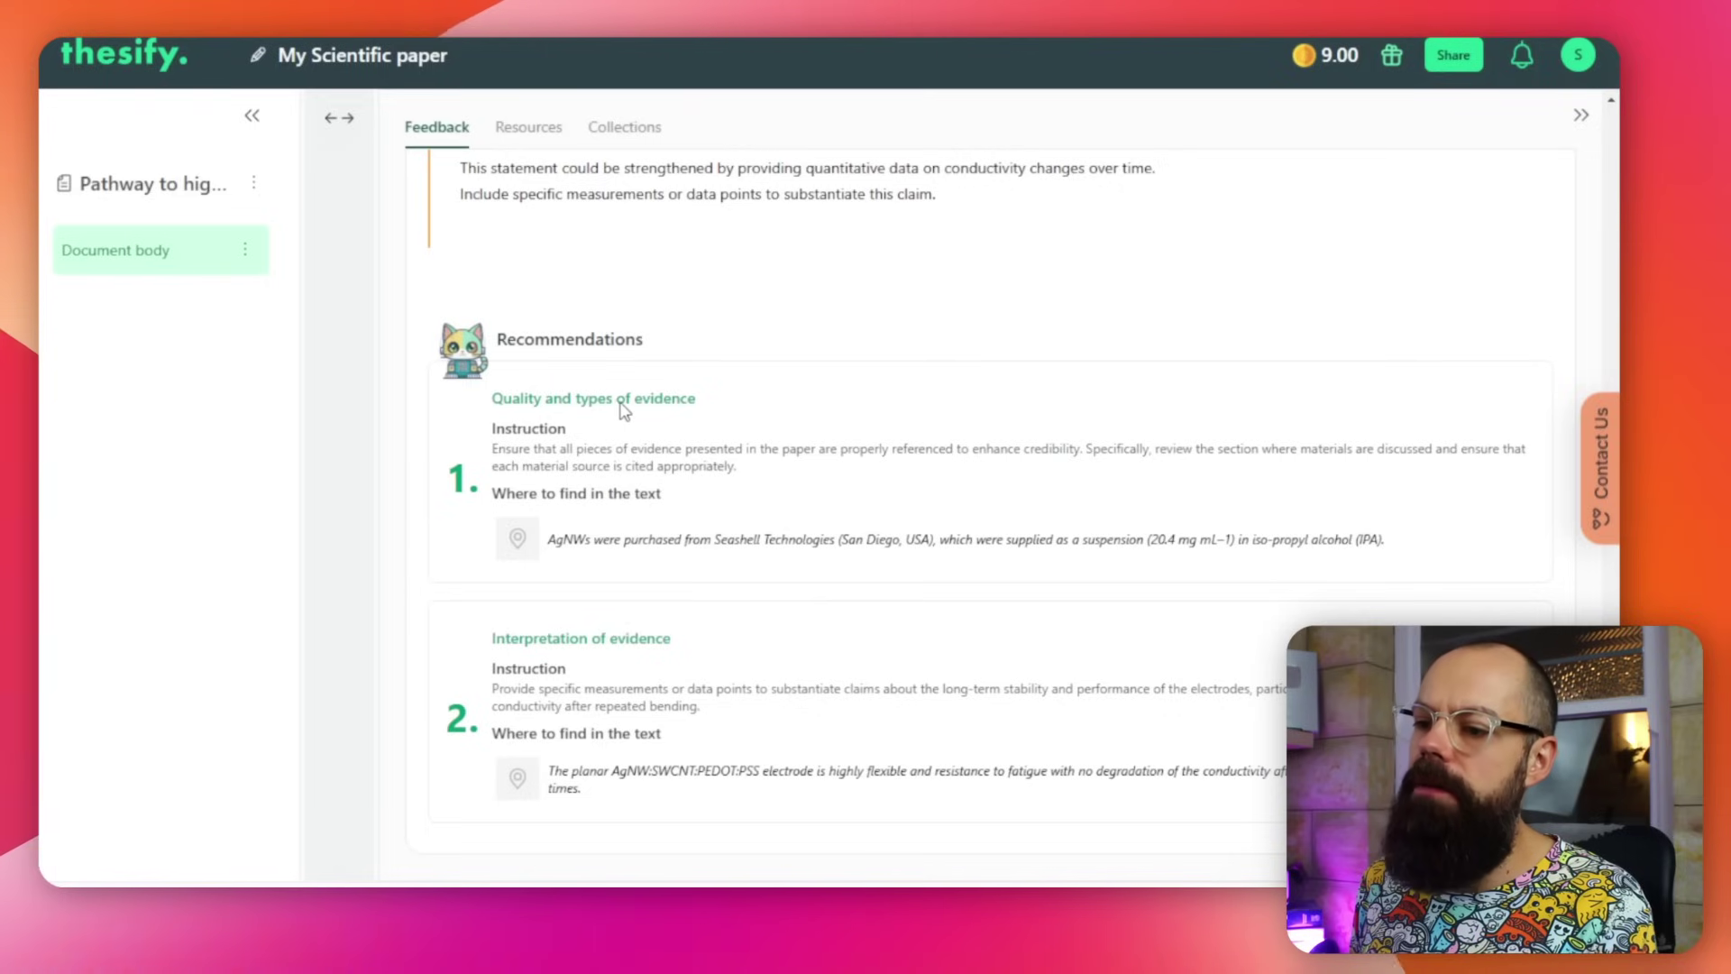
pyautogui.scroll(20, 1132, 503)
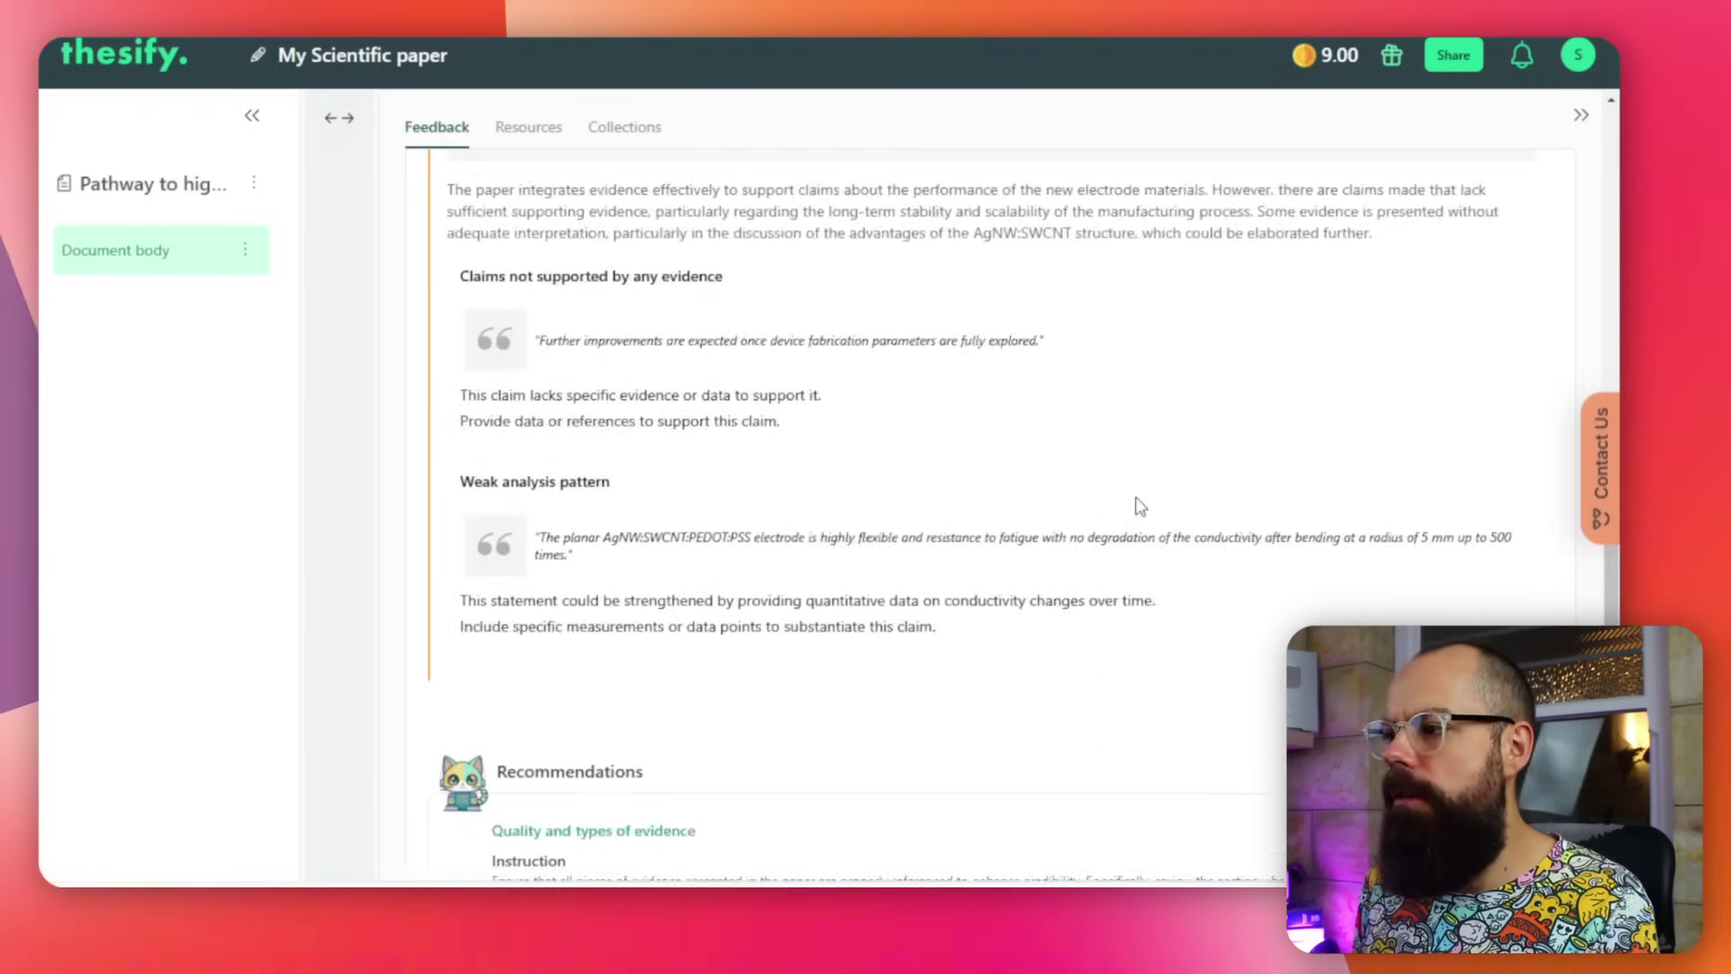
pyautogui.scroll(1, 1402, 396)
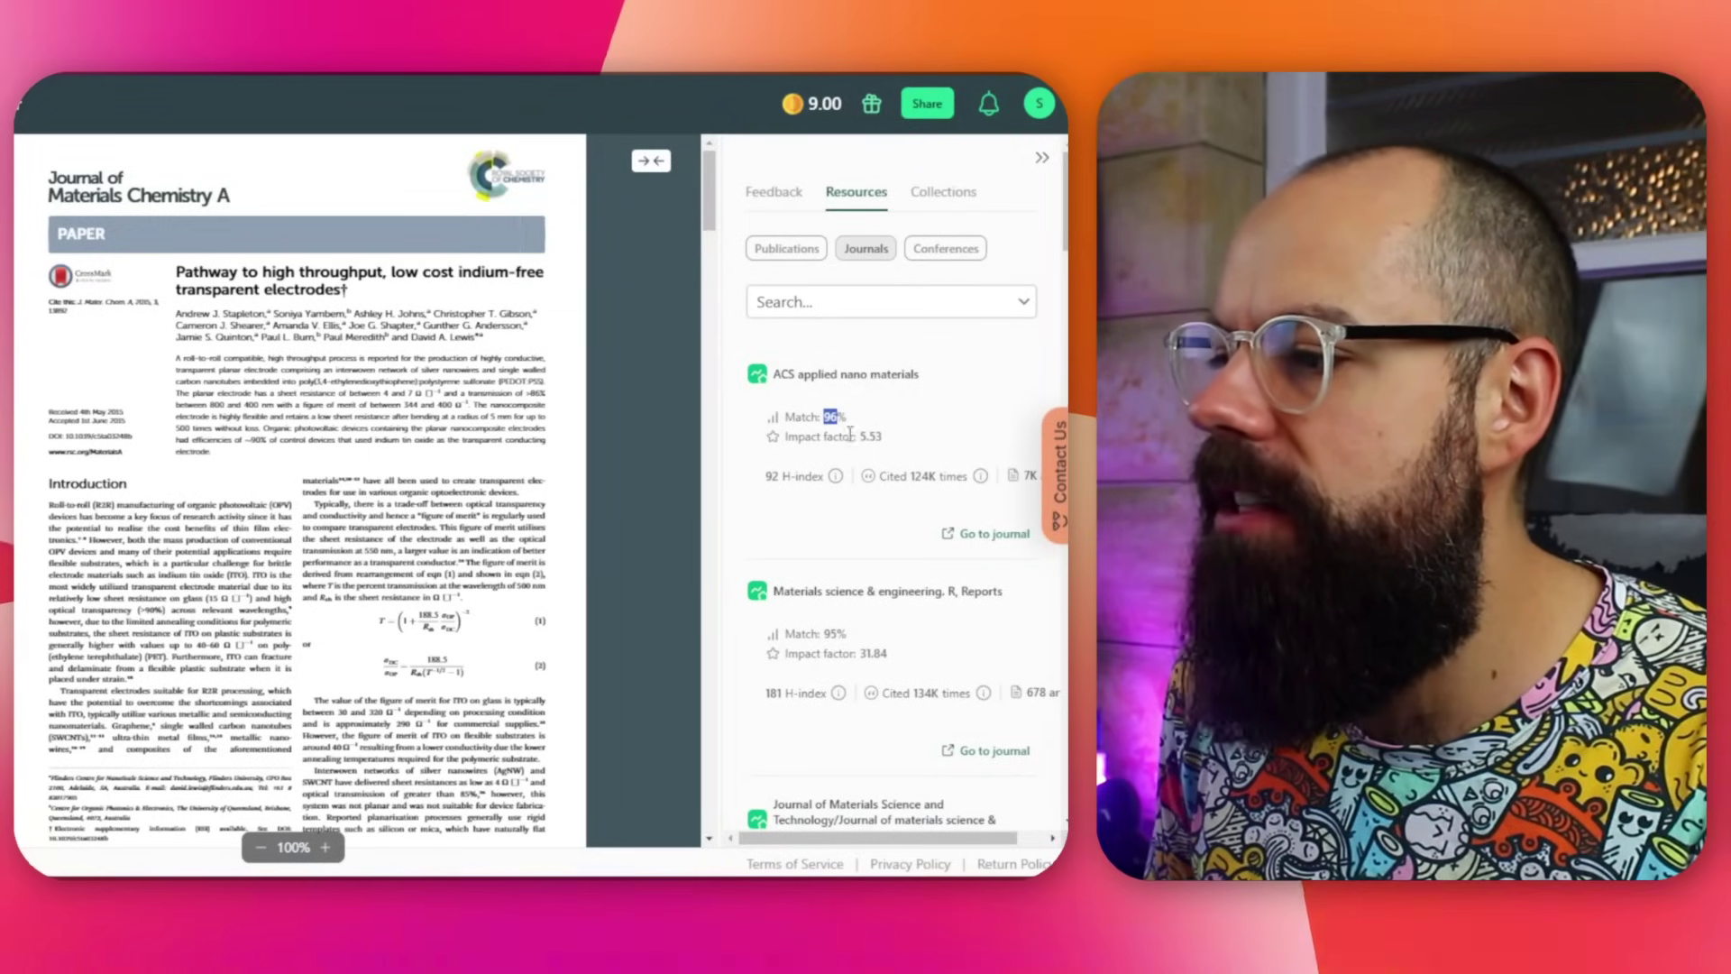
# Highlight the top journal's 5.53 impact factor, then scroll through the matched journal cards
pyautogui.moveTo(882, 436); pyautogui.dragTo(871, 436)
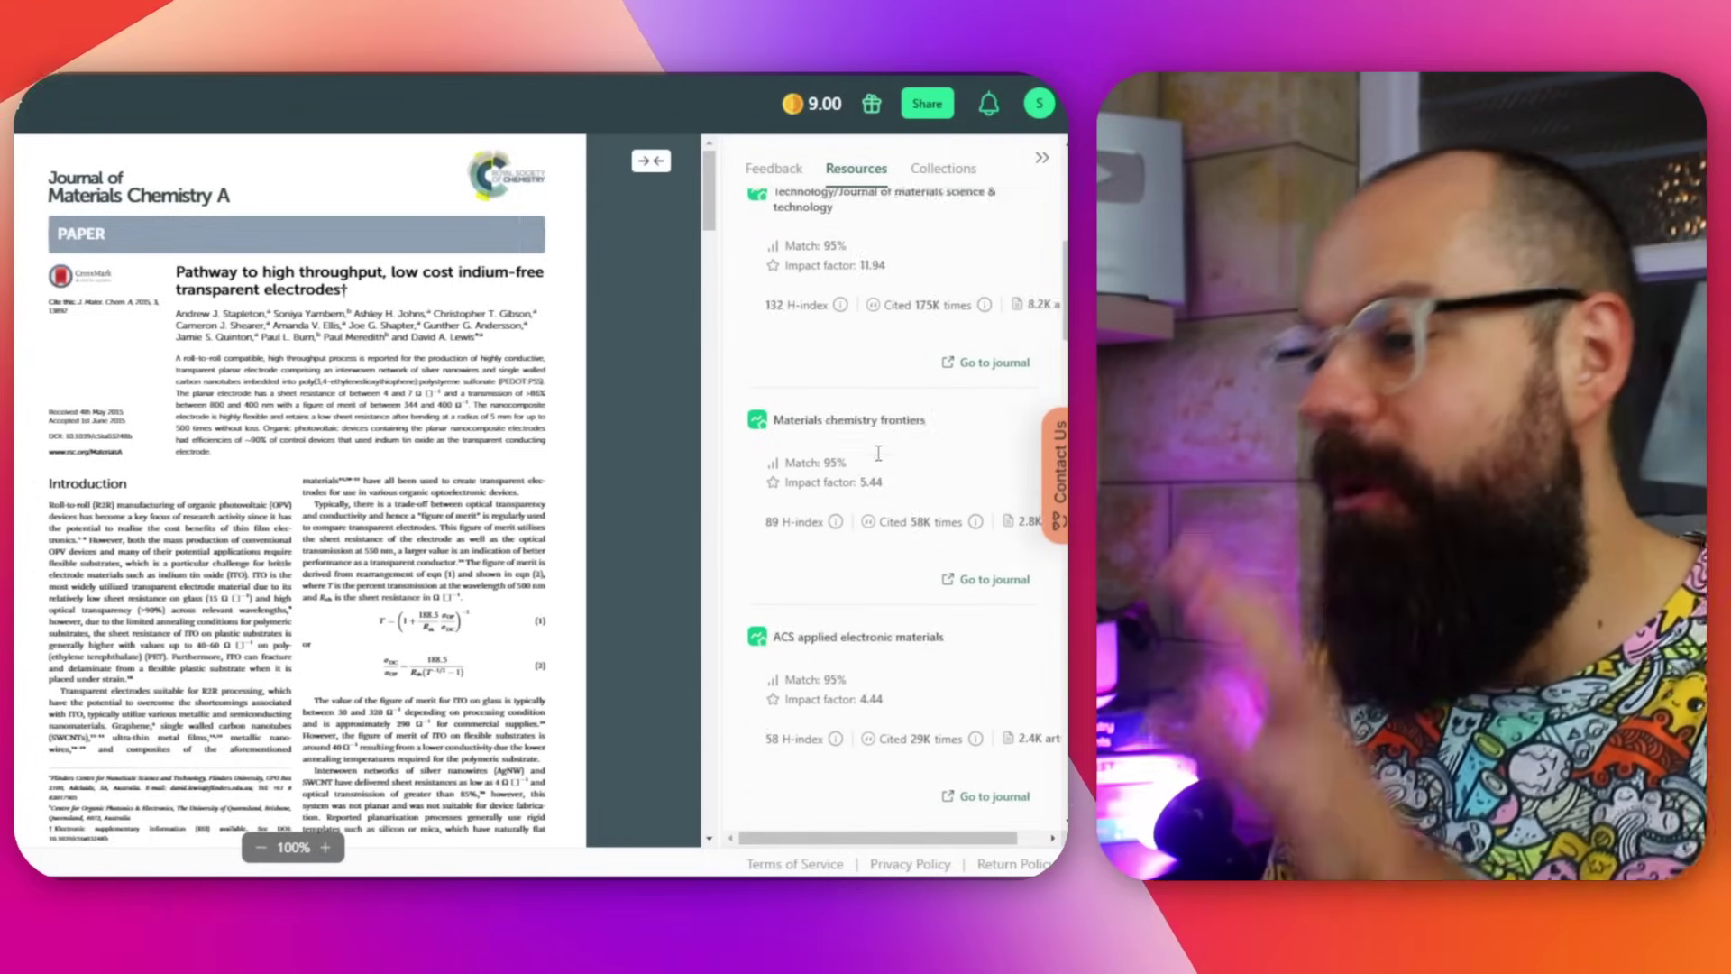
pyautogui.scroll(-5, 884, 450)
pyautogui.scroll(10, 887, 449)
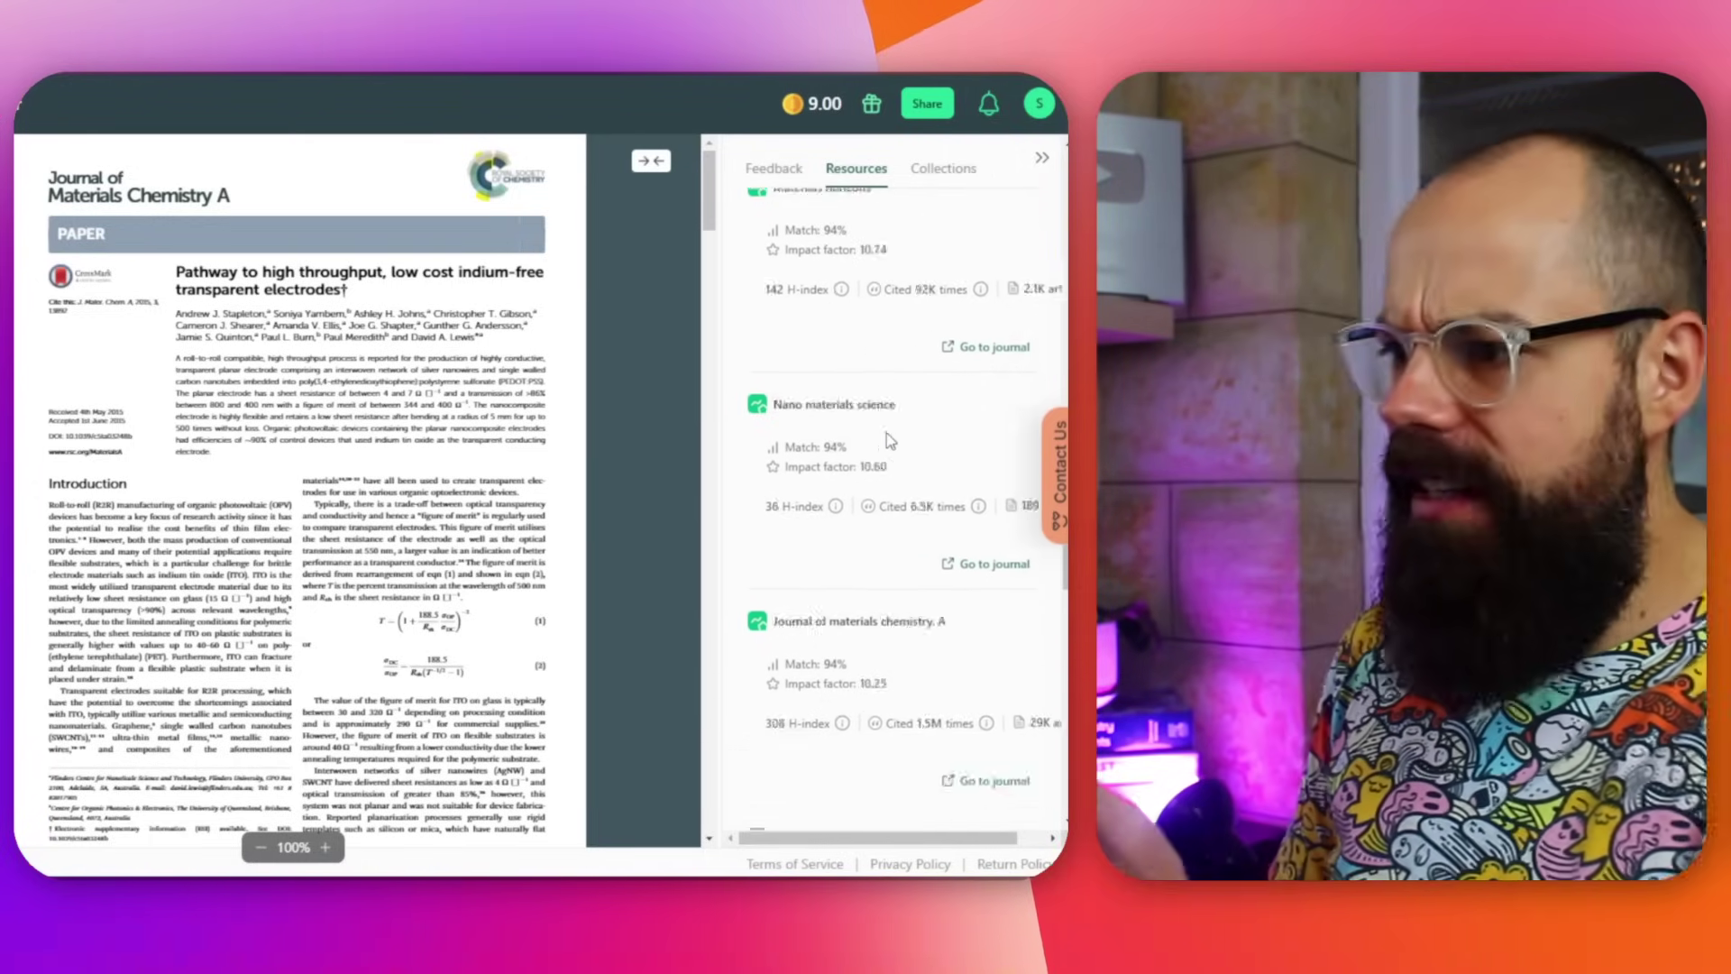
pyautogui.scroll(5, 891, 460)
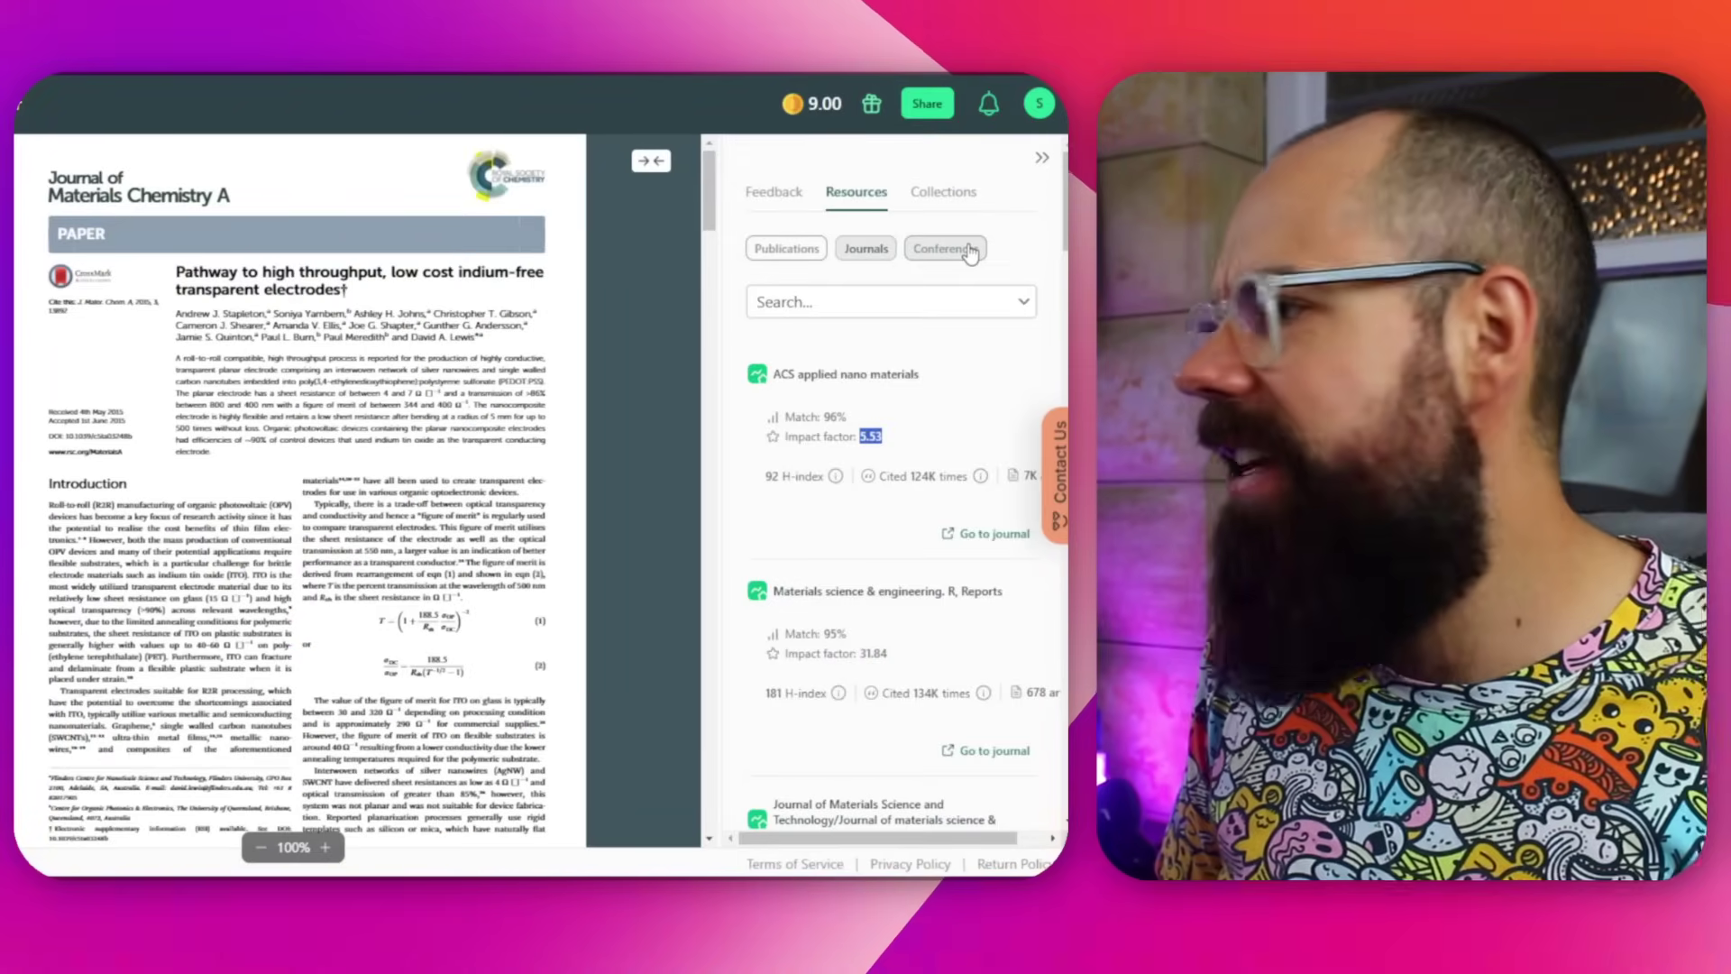
# Switch the Resources list from conferences and journals to related publications
pyautogui.click(970, 253)
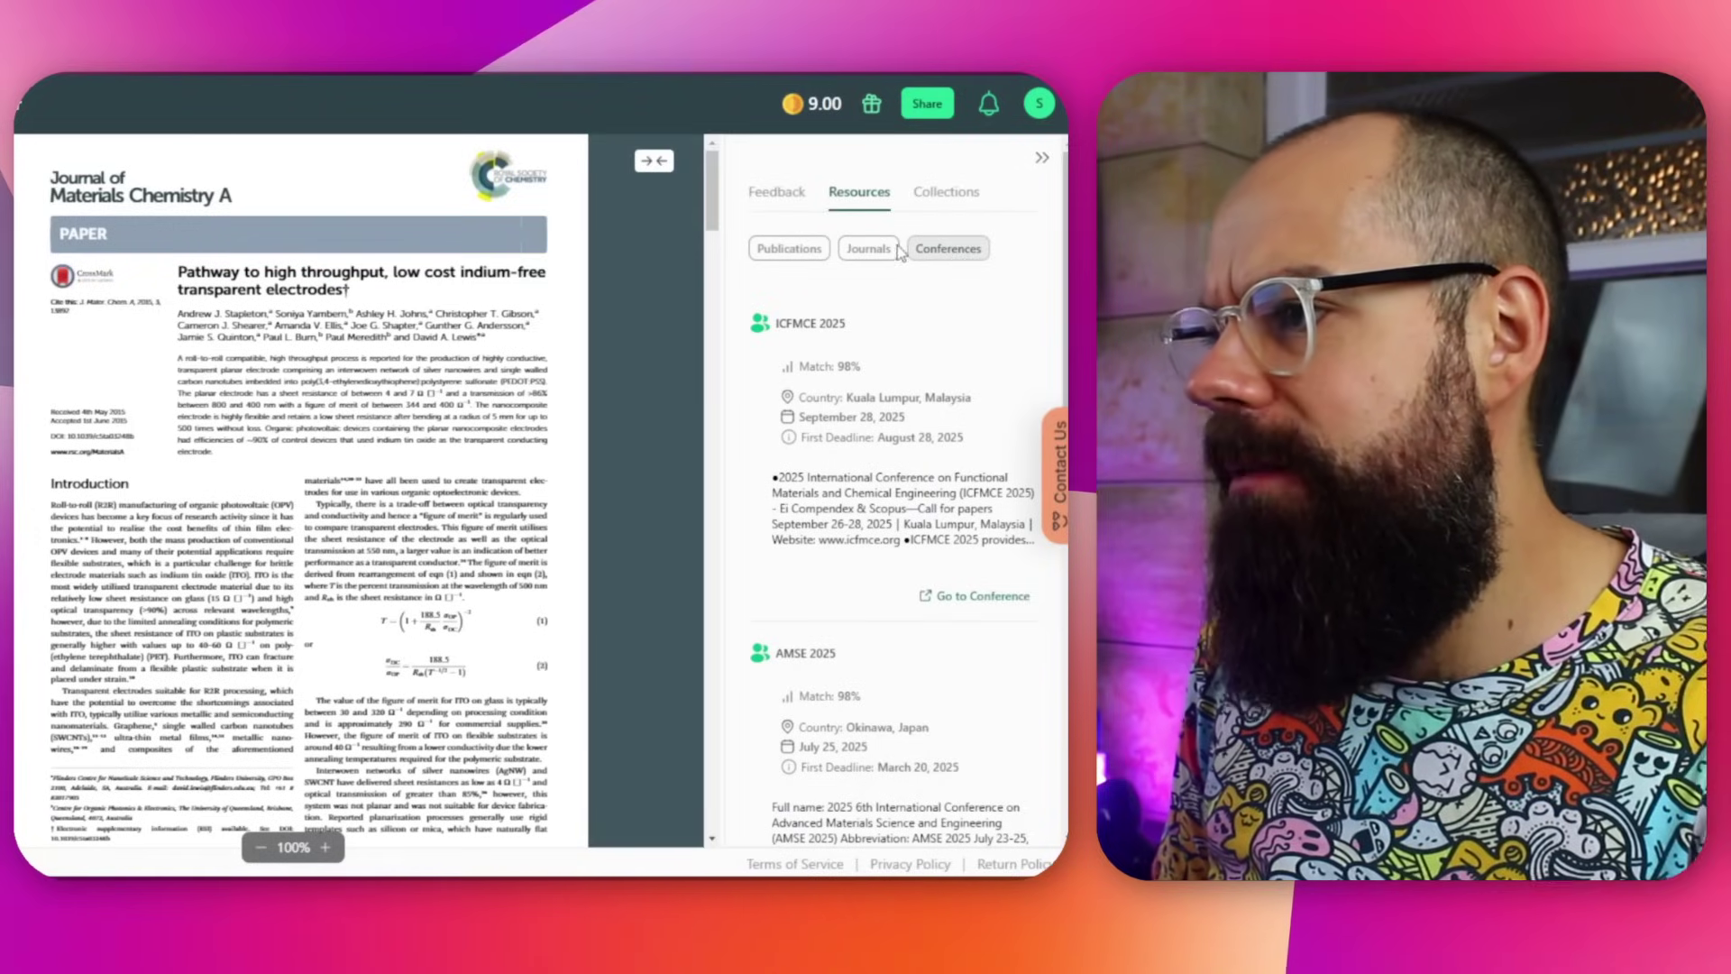
pyautogui.click(892, 251)
pyautogui.click(776, 254)
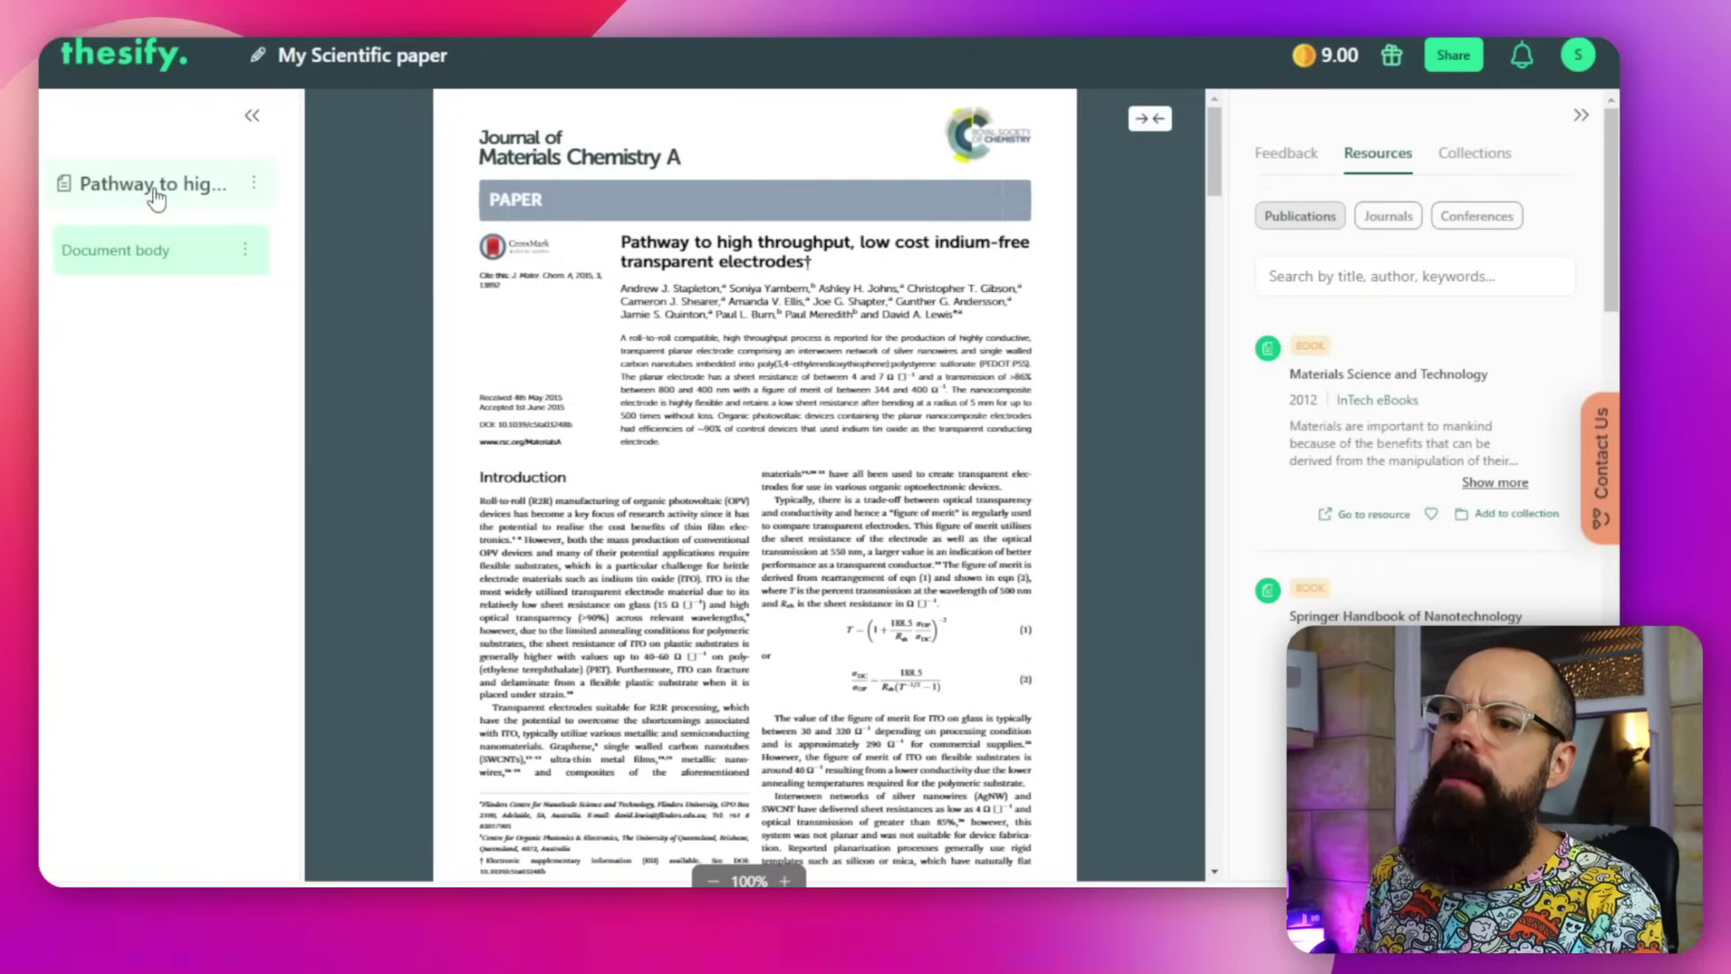
# Open the 'Pathway to high throughput' paper overview and scroll down to its research opportunities
pyautogui.click(154, 190)
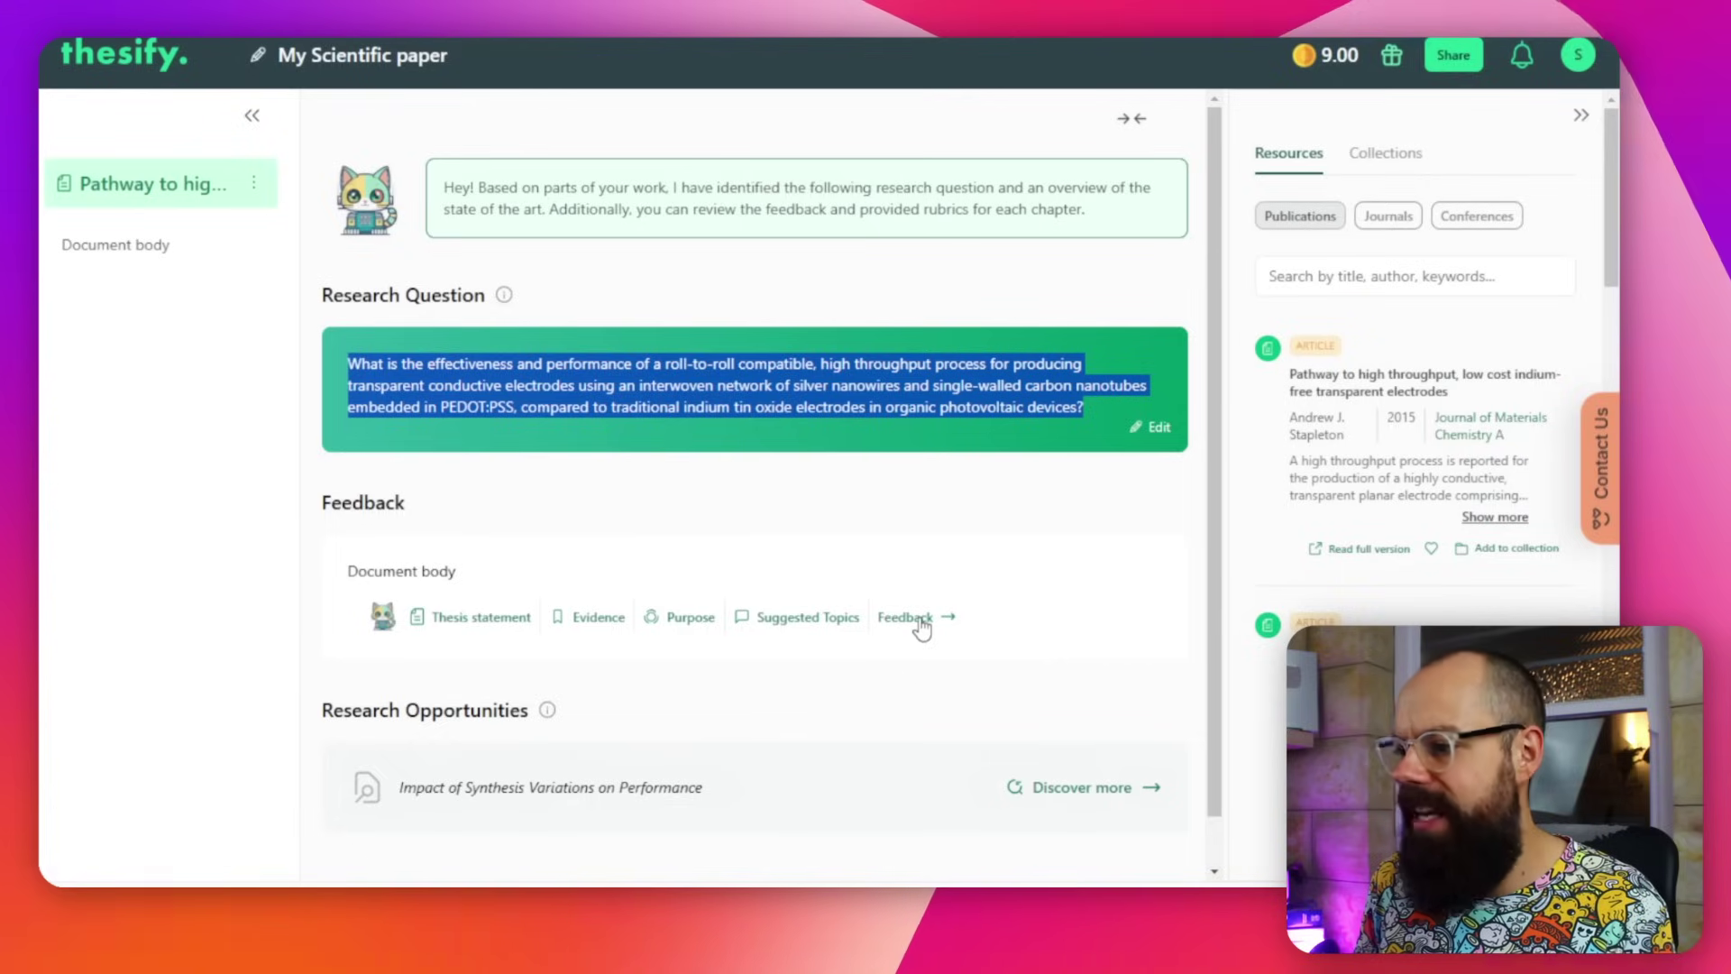
pyautogui.scroll(-1, 828, 600)
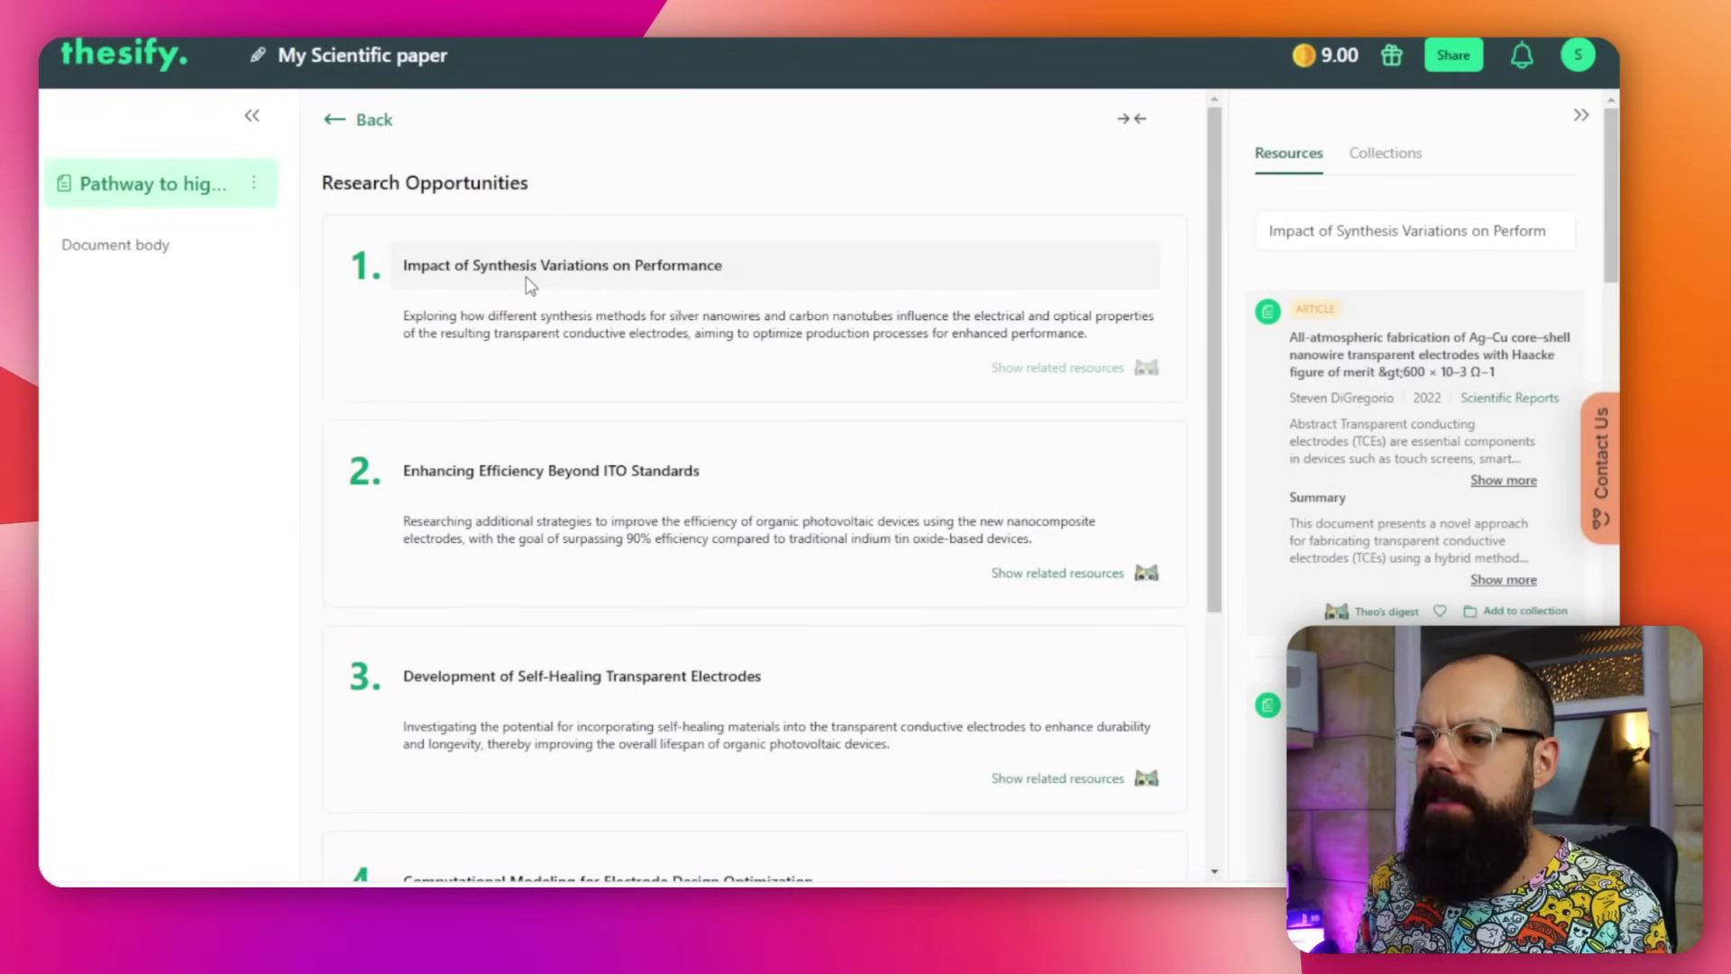
# Scroll through all five suggested opportunities, down to Long-term Stability of Nanocomposite Electrodes
pyautogui.scroll(-2, 527, 276)
pyautogui.scroll(-4, 509, 370)
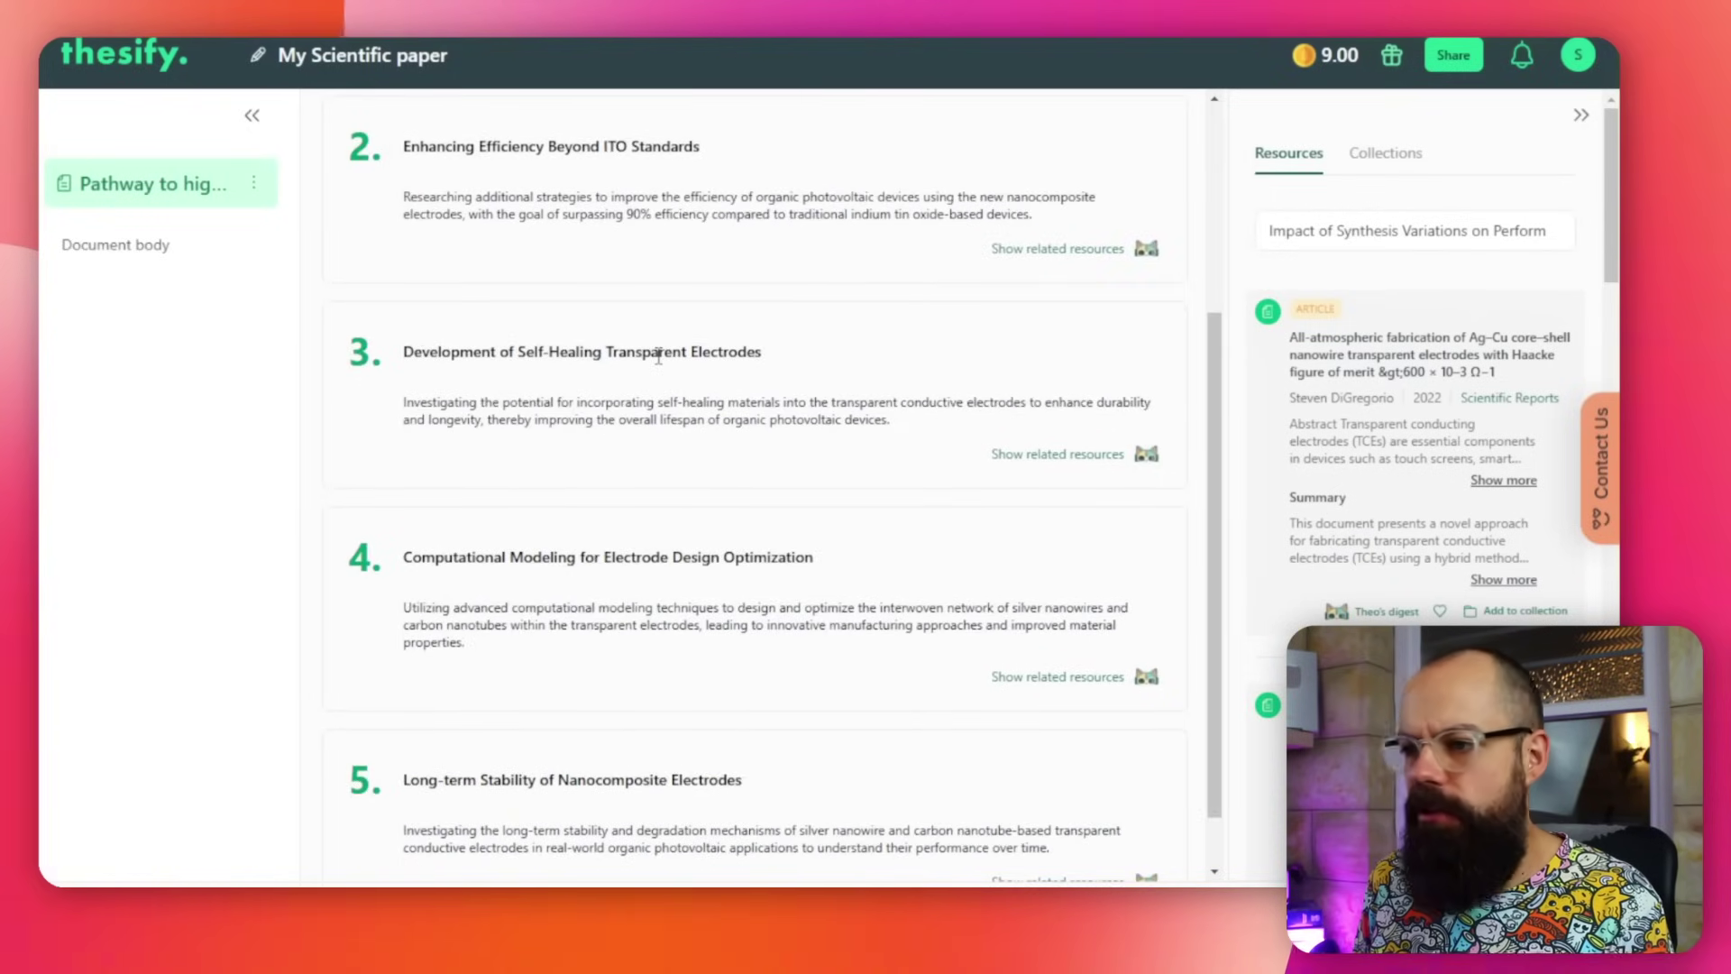
pyautogui.scroll(-1, 658, 357)
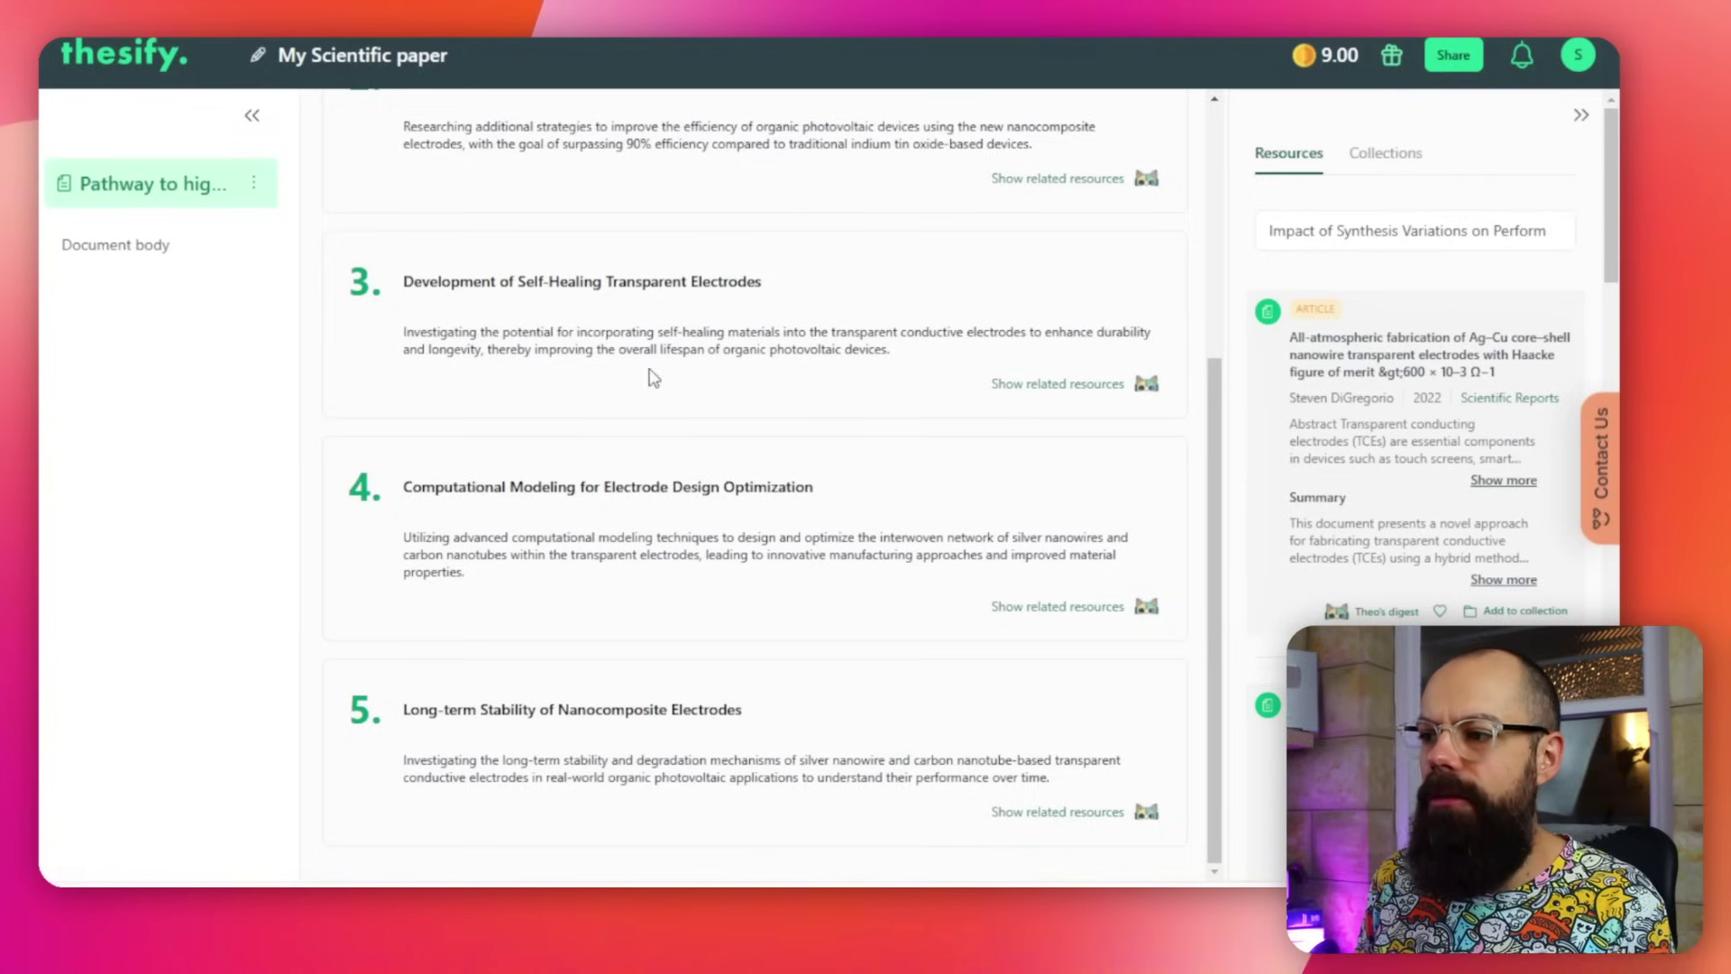
# Browse articles for the self-healing electrodes opportunity, then show those for Impact of Synthesis Variations on Performance
pyautogui.click(1047, 387)
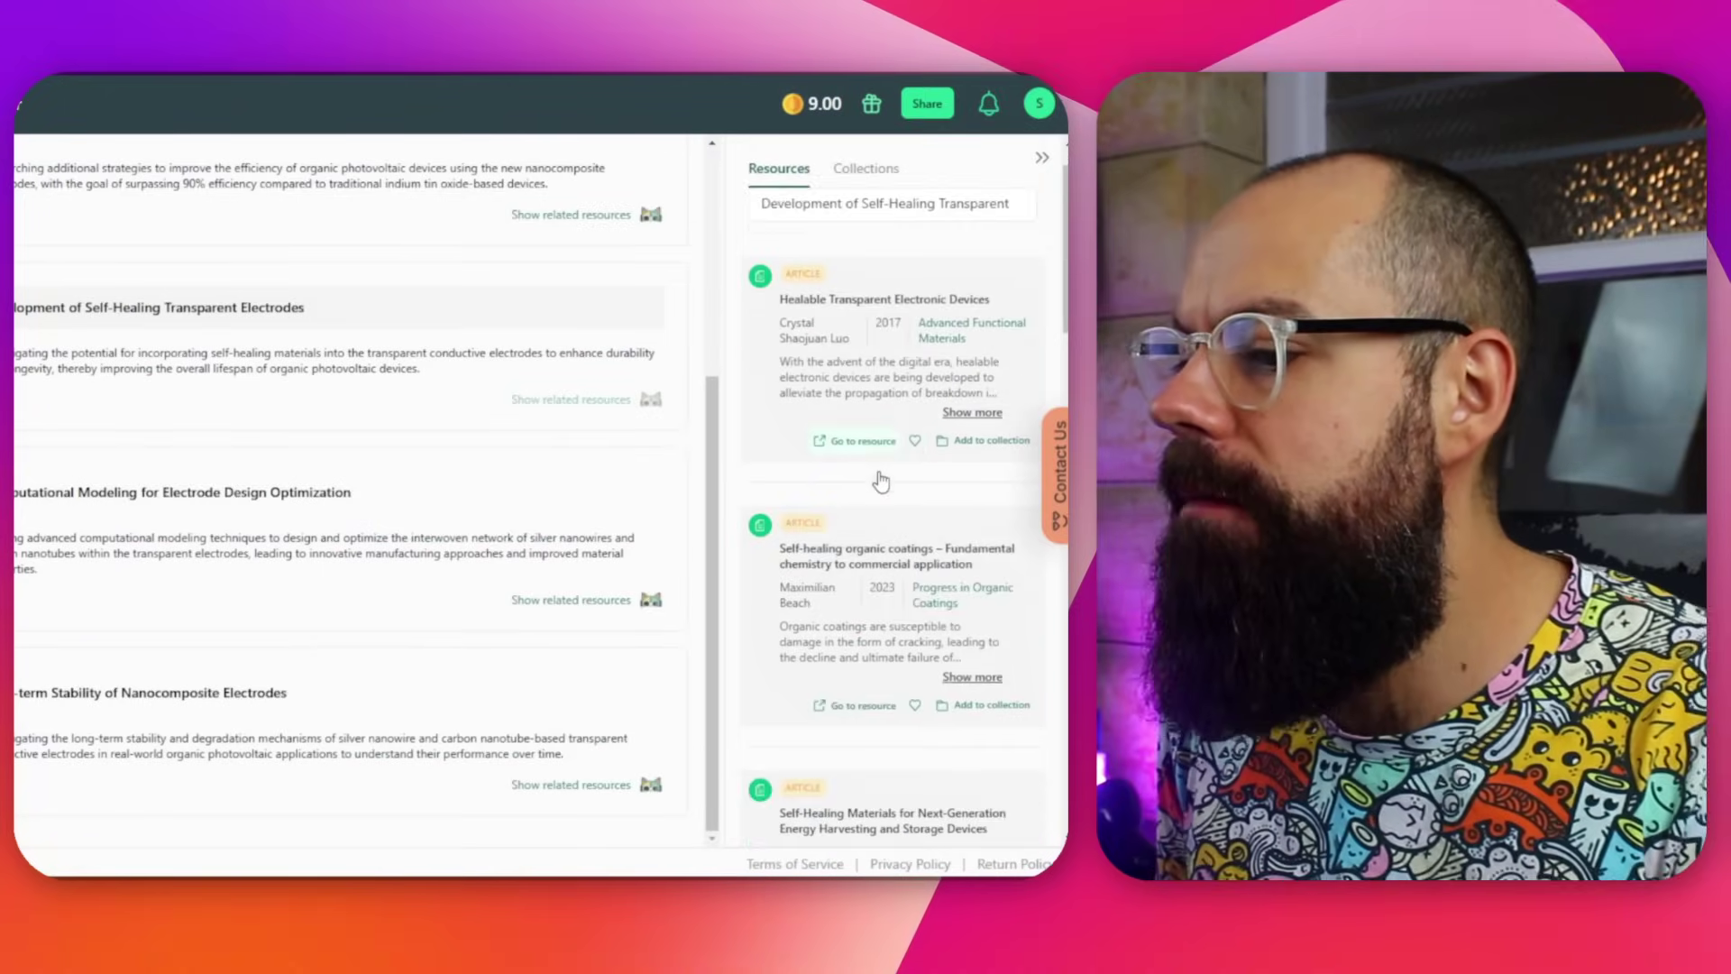
pyautogui.scroll(-10, 881, 483)
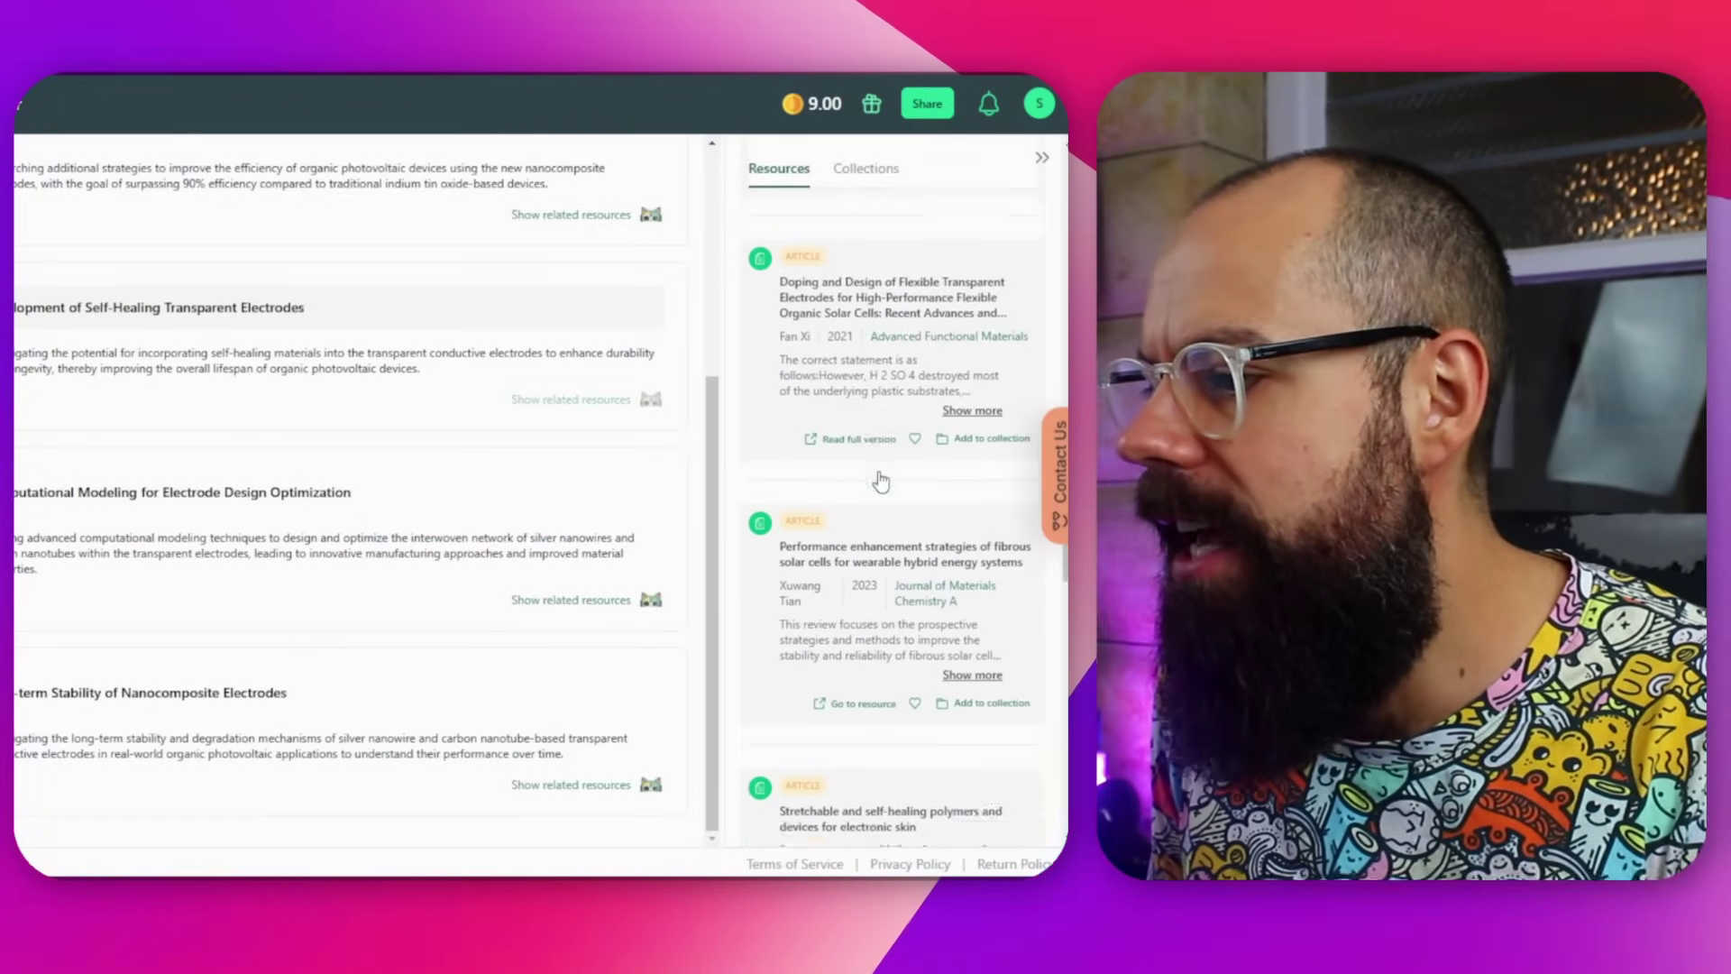
pyautogui.scroll(-10, 881, 482)
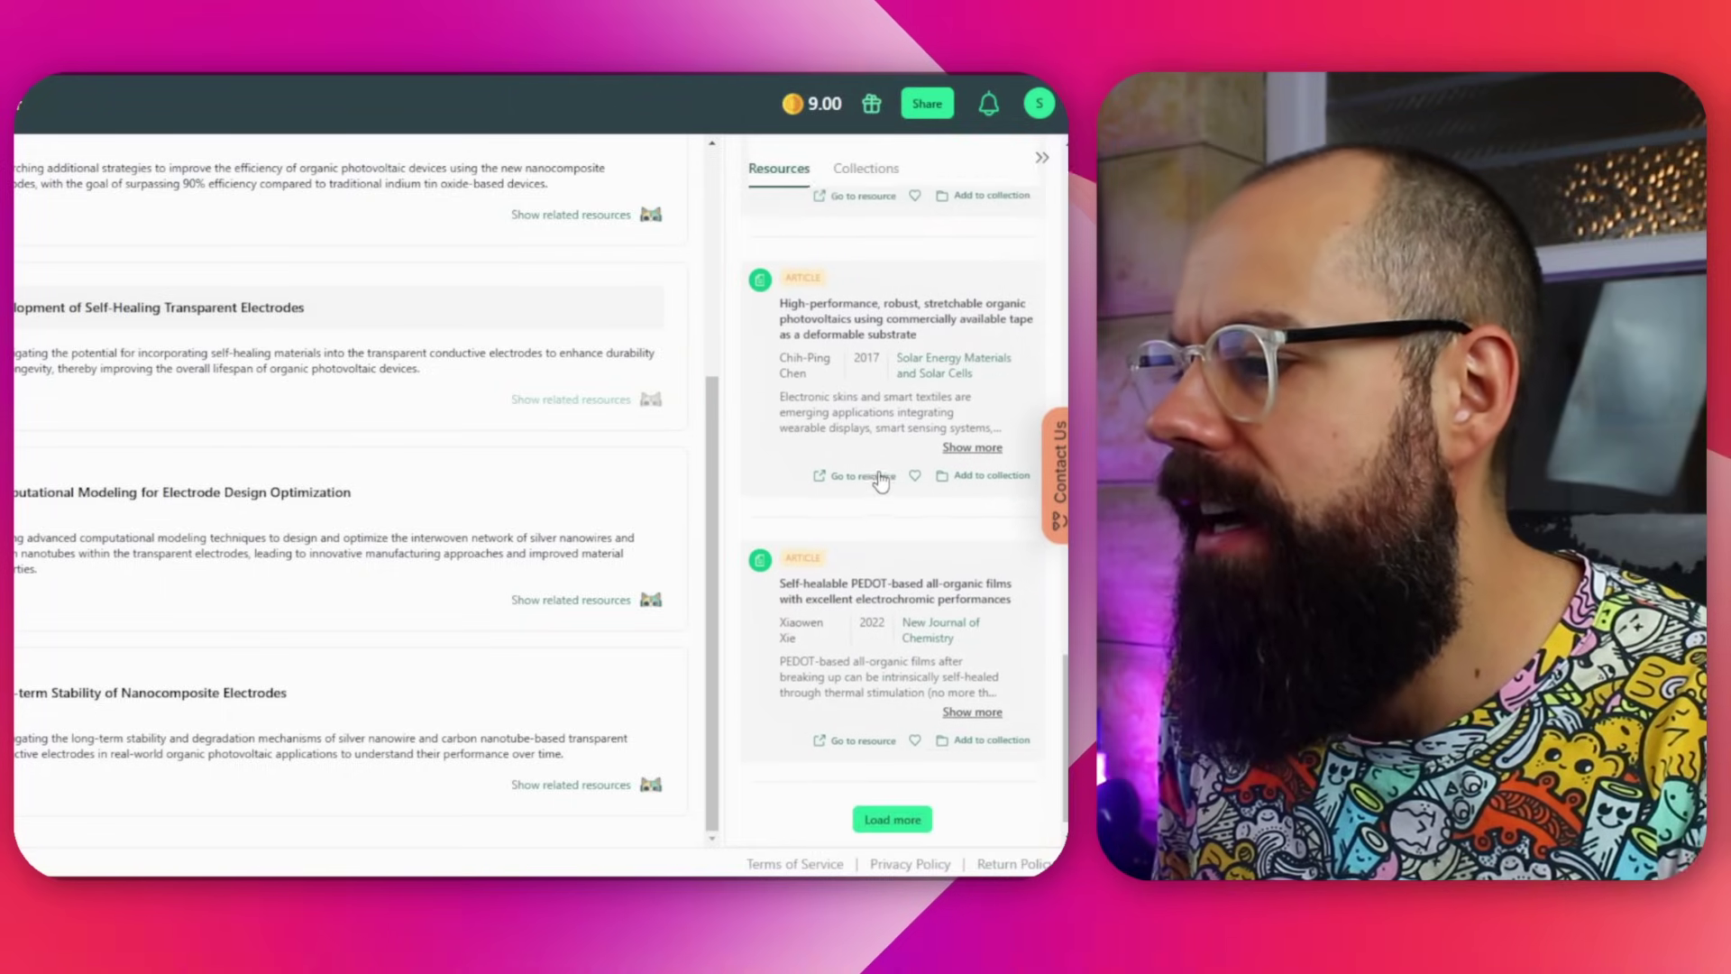
pyautogui.scroll(20, 873, 471)
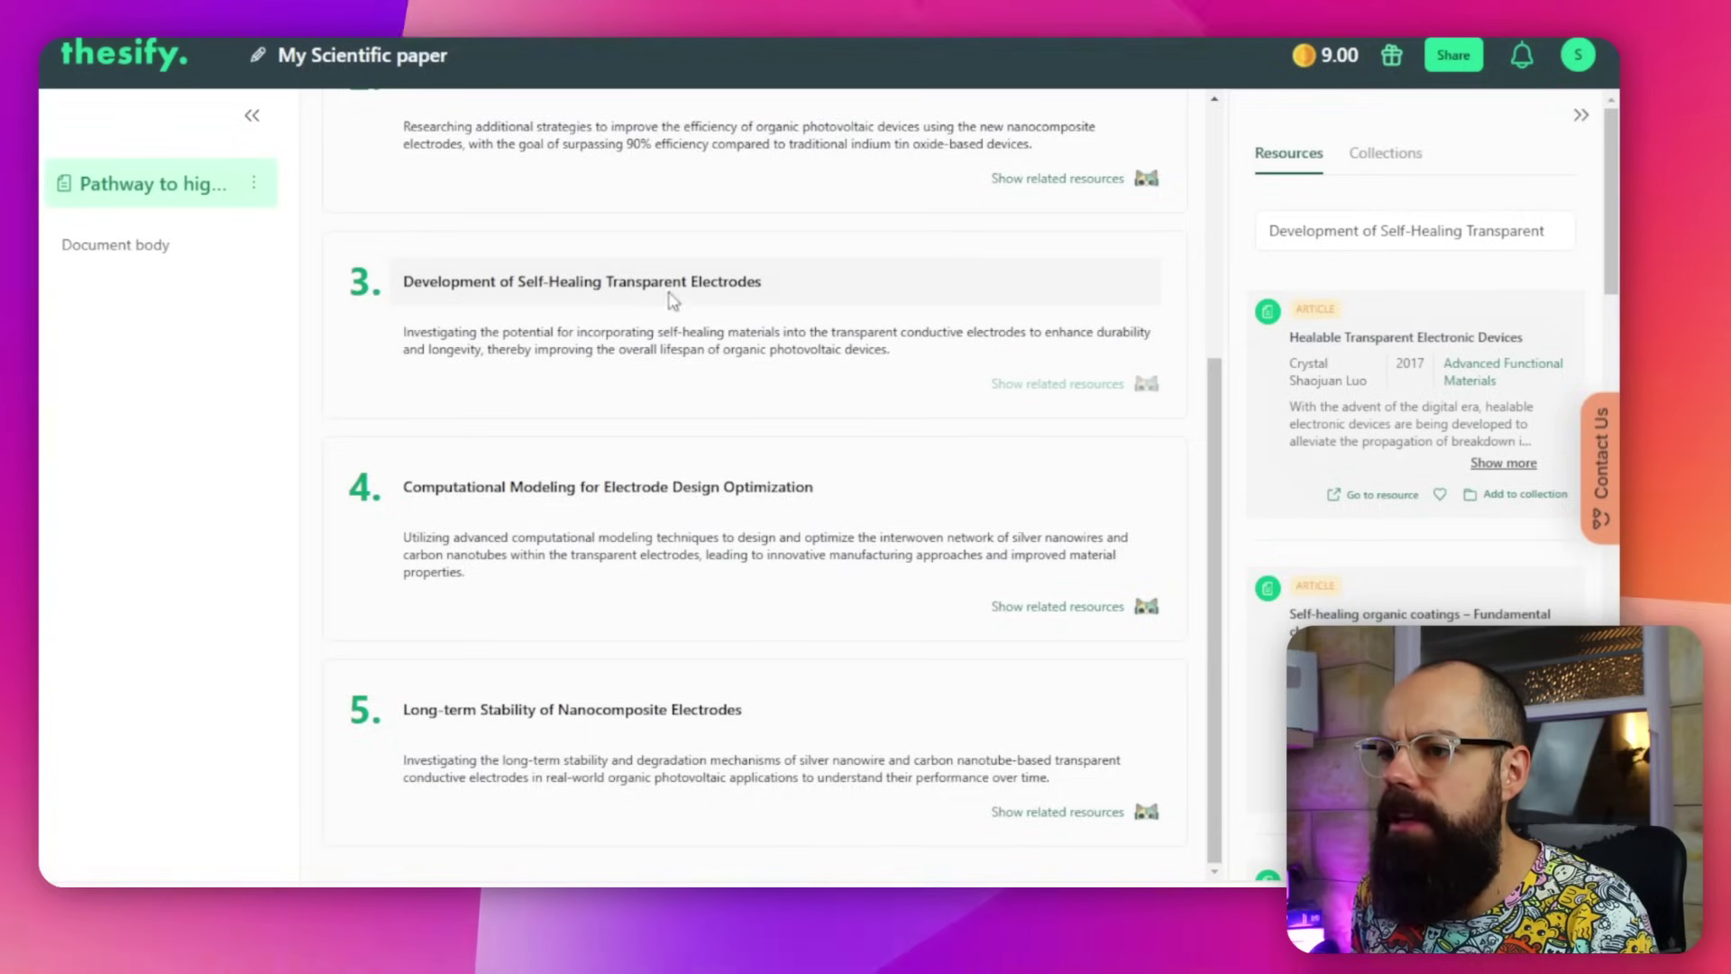
pyautogui.scroll(5, 215, 324)
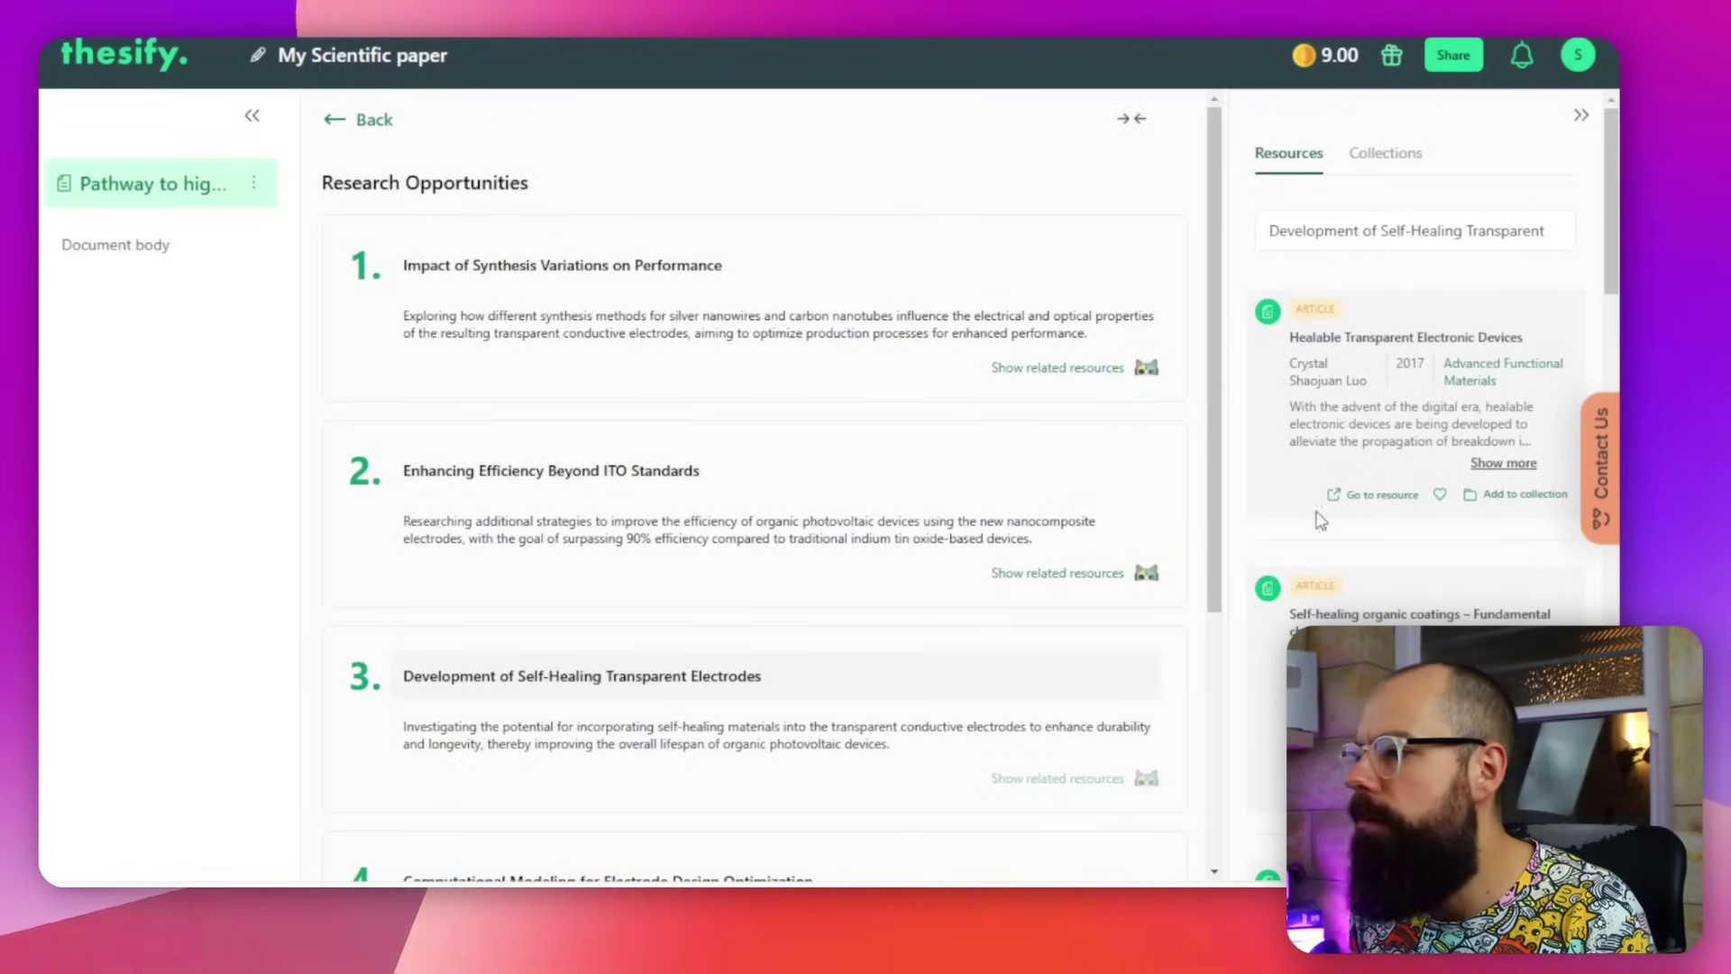
pyautogui.click(1034, 370)
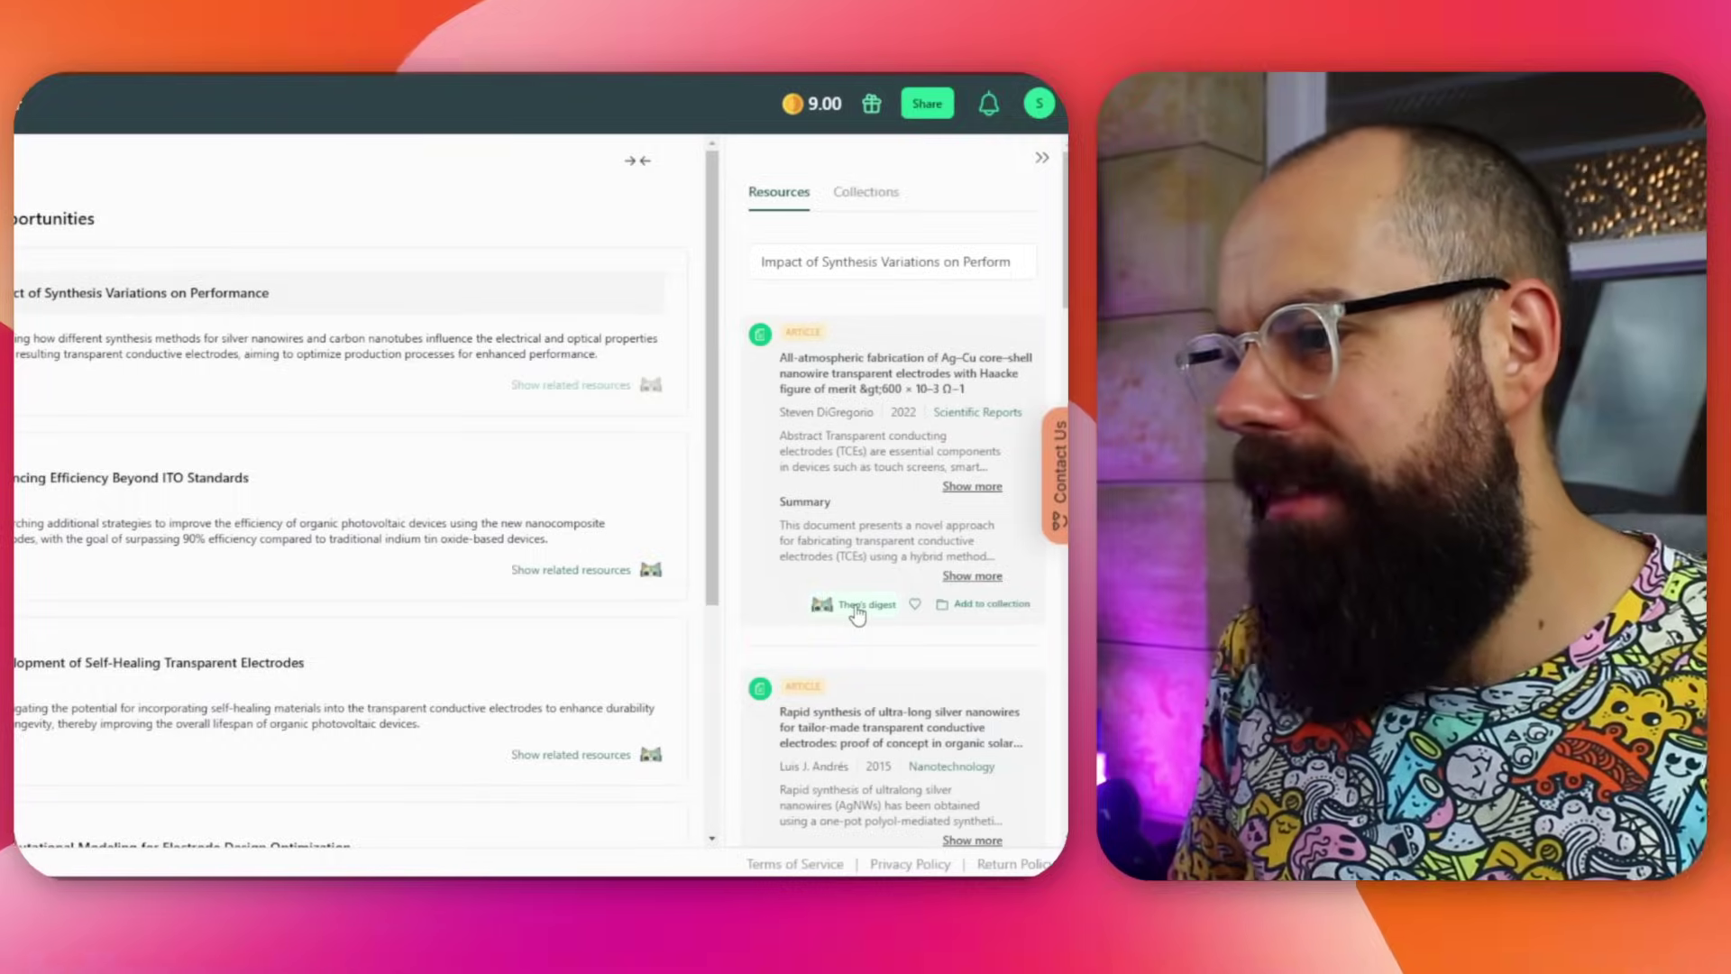
# Open Theo's digest of the 2022 Ag–Cu nanowire article and read its summary, keywords and main claims
pyautogui.click(857, 607)
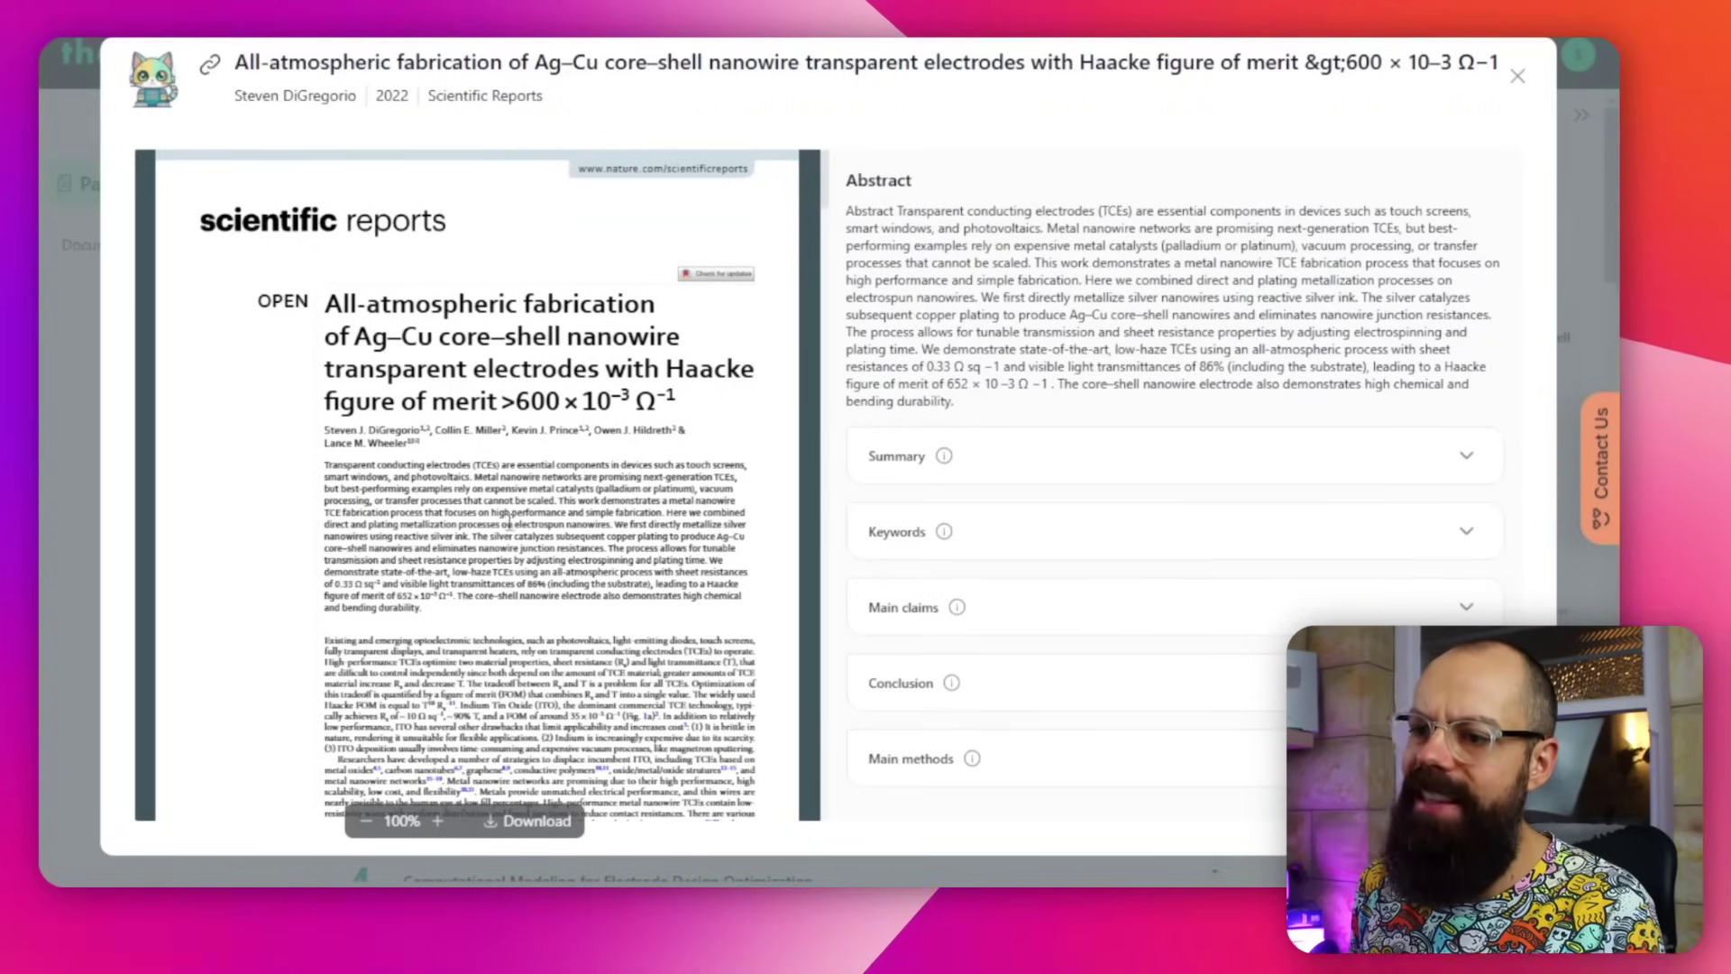
pyautogui.click(1467, 458)
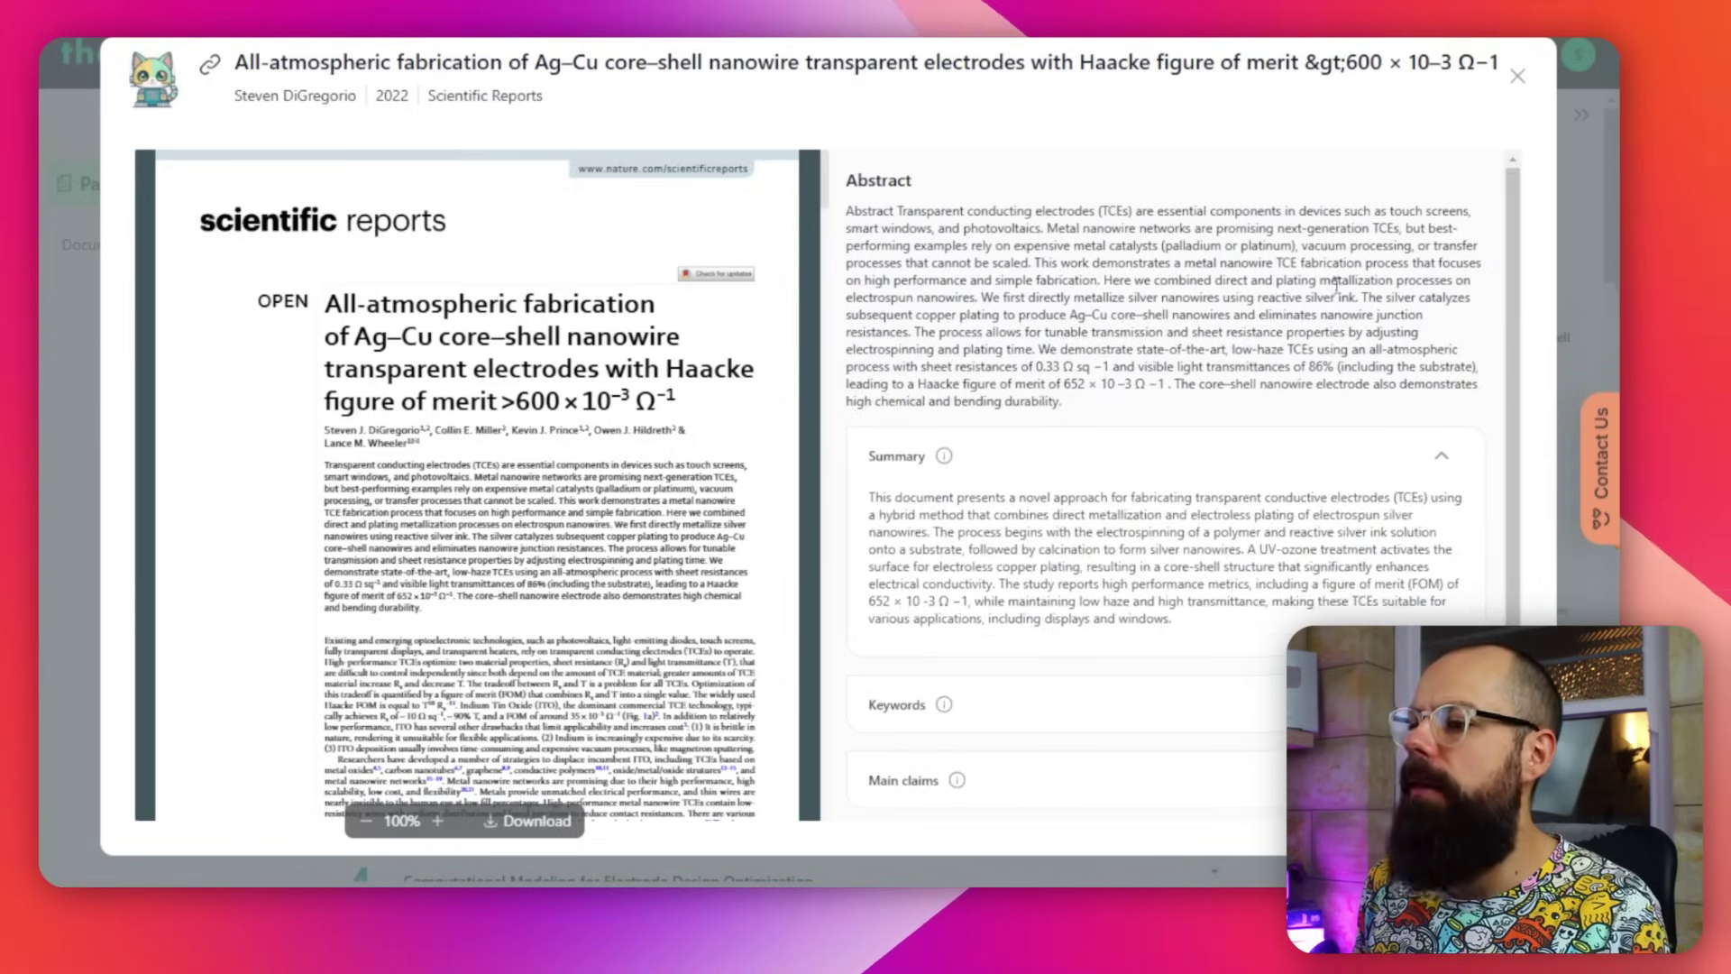
pyautogui.scroll(-2, 1314, 310)
pyautogui.click(1449, 552)
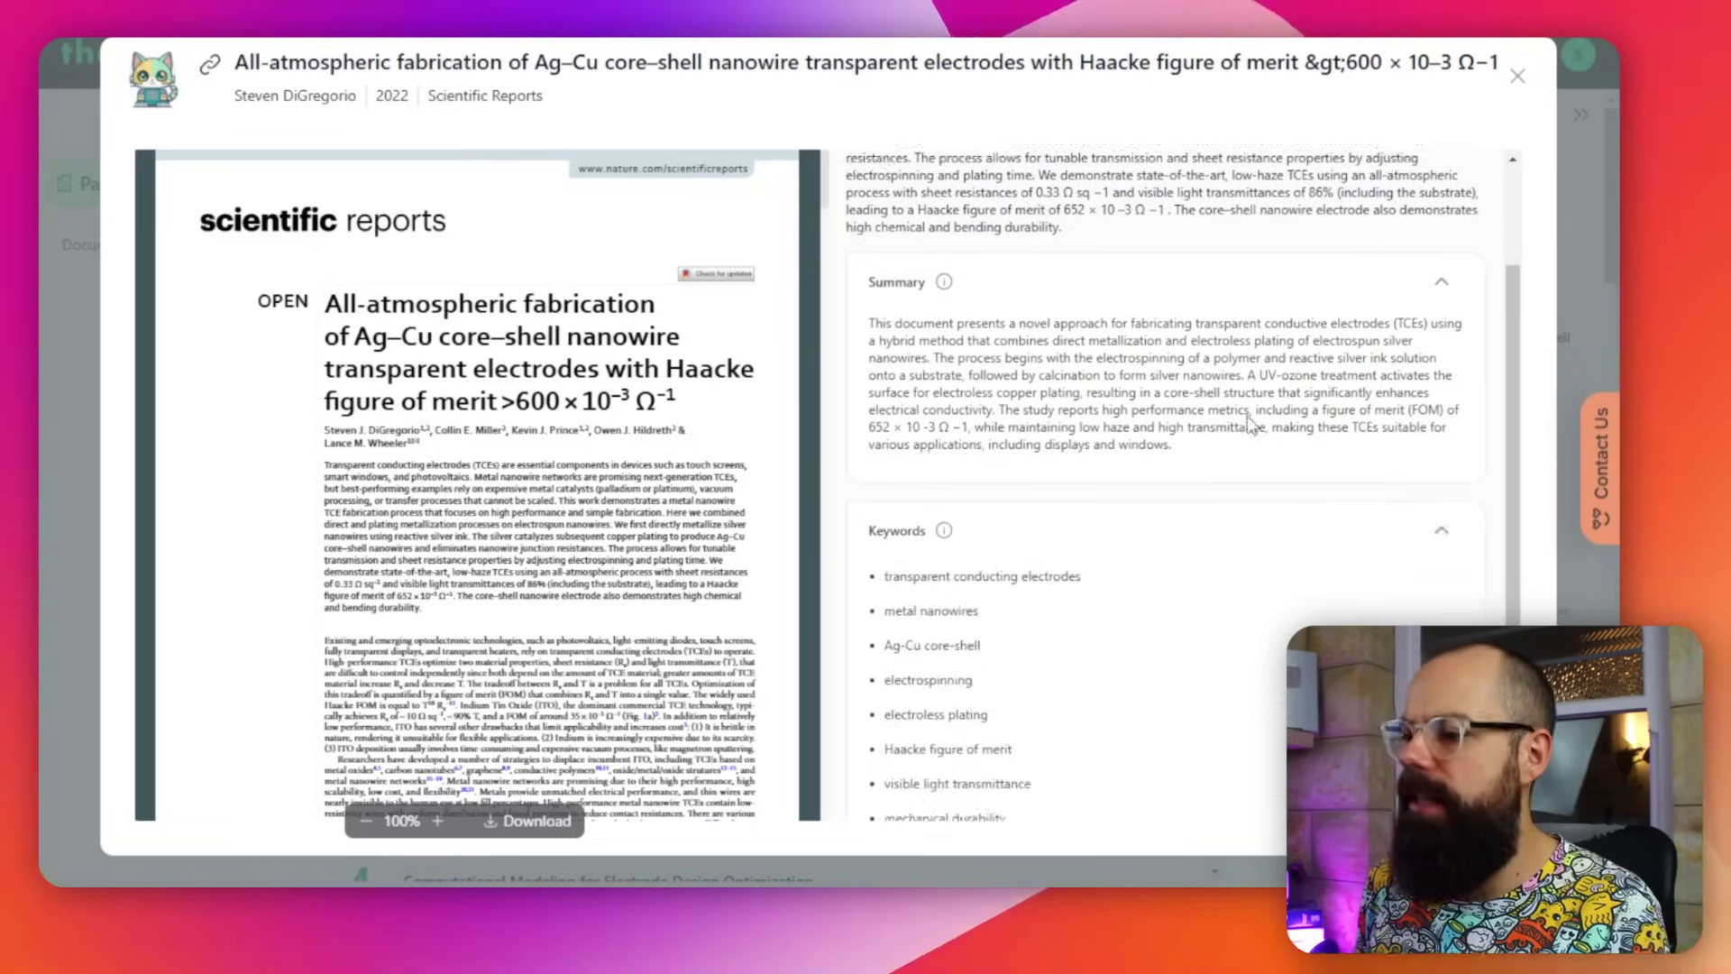
pyautogui.scroll(-4, 1225, 495)
pyautogui.scroll(-4, 1133, 627)
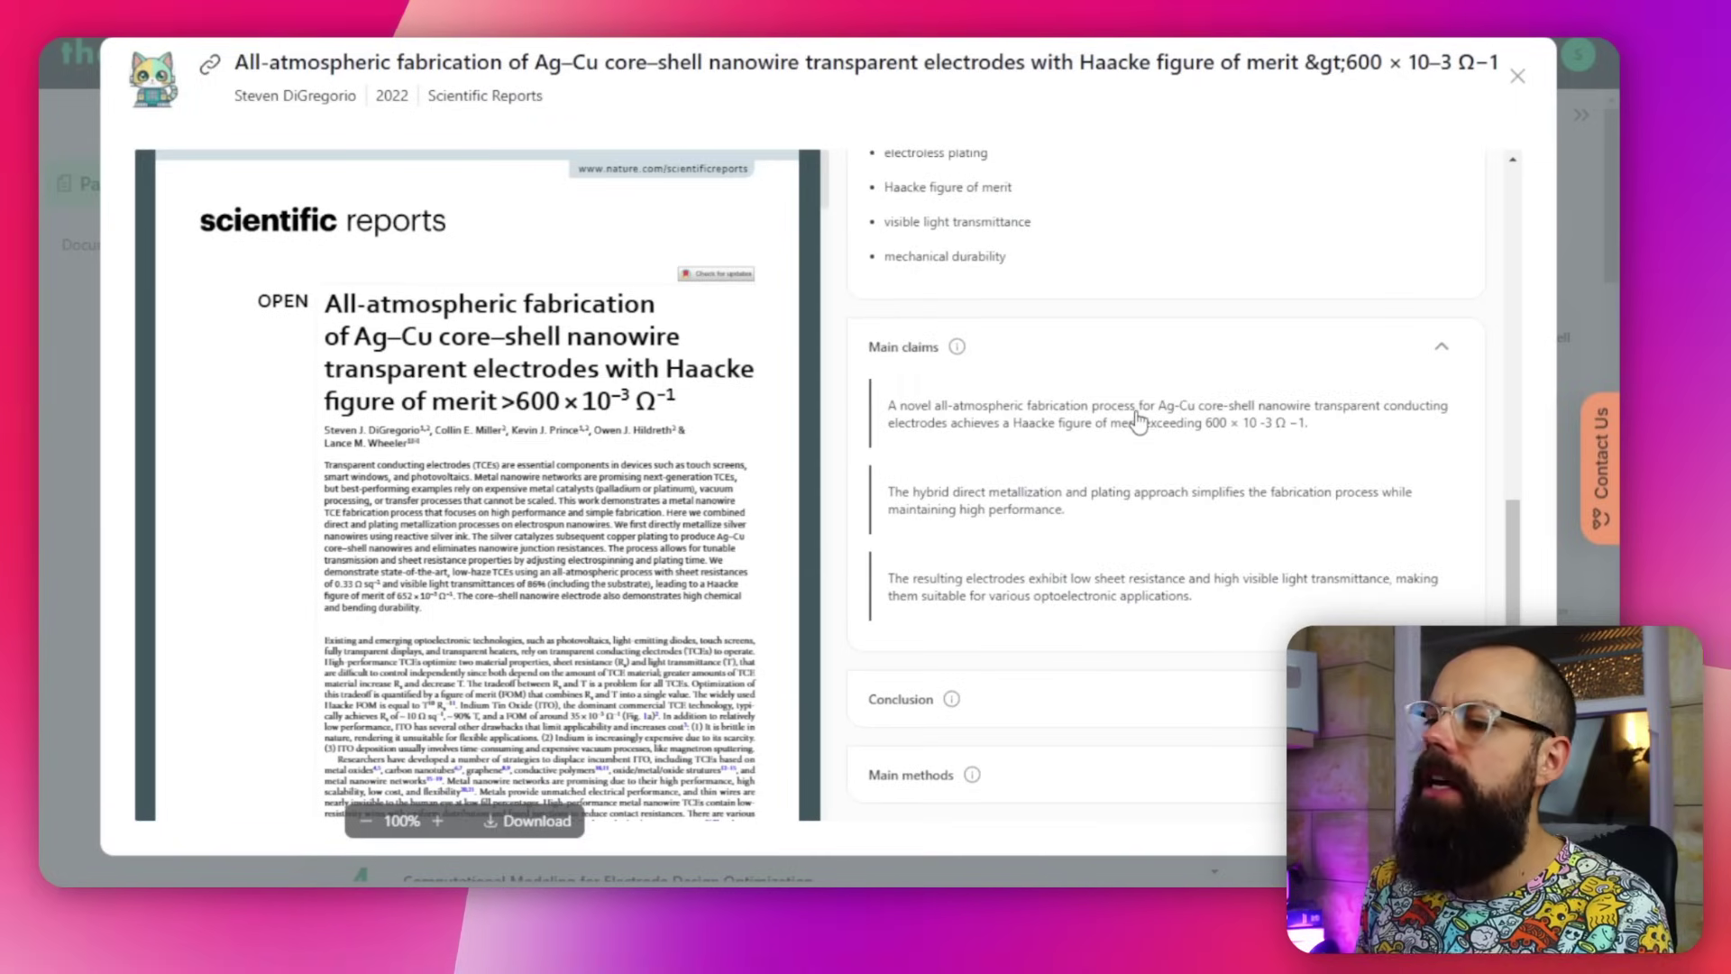
pyautogui.scroll(4, 1134, 433)
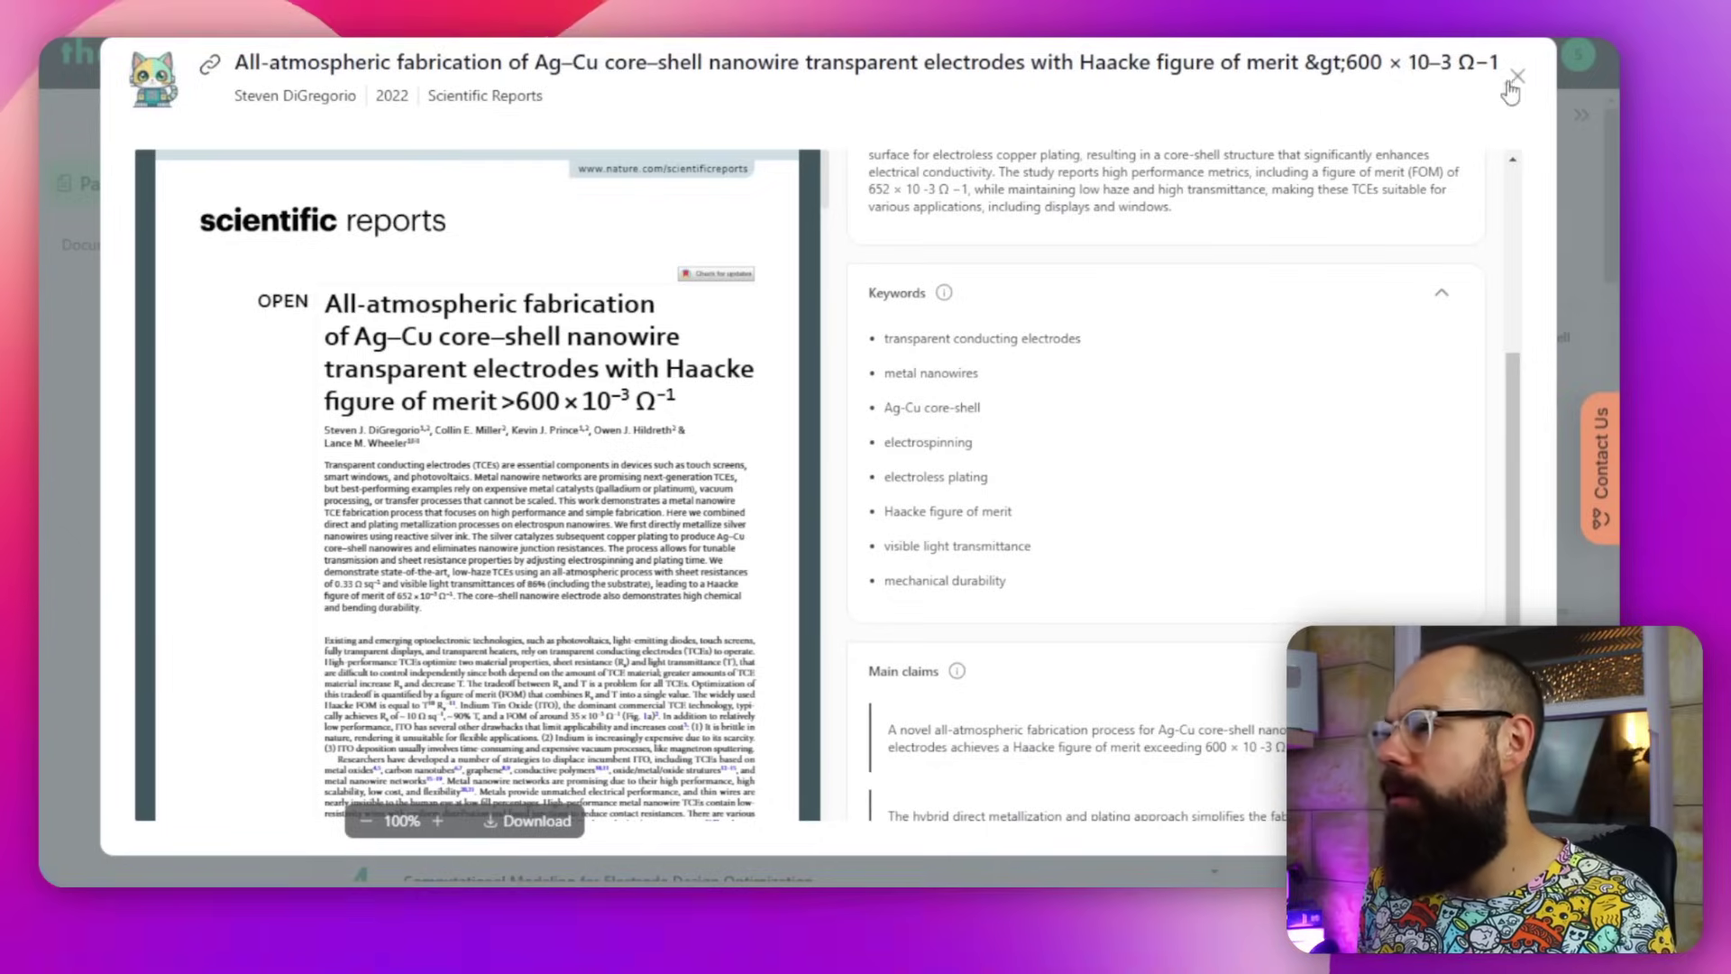
# Close the Ag–Cu article digest and go back to the paper overview
pyautogui.click(1513, 81)
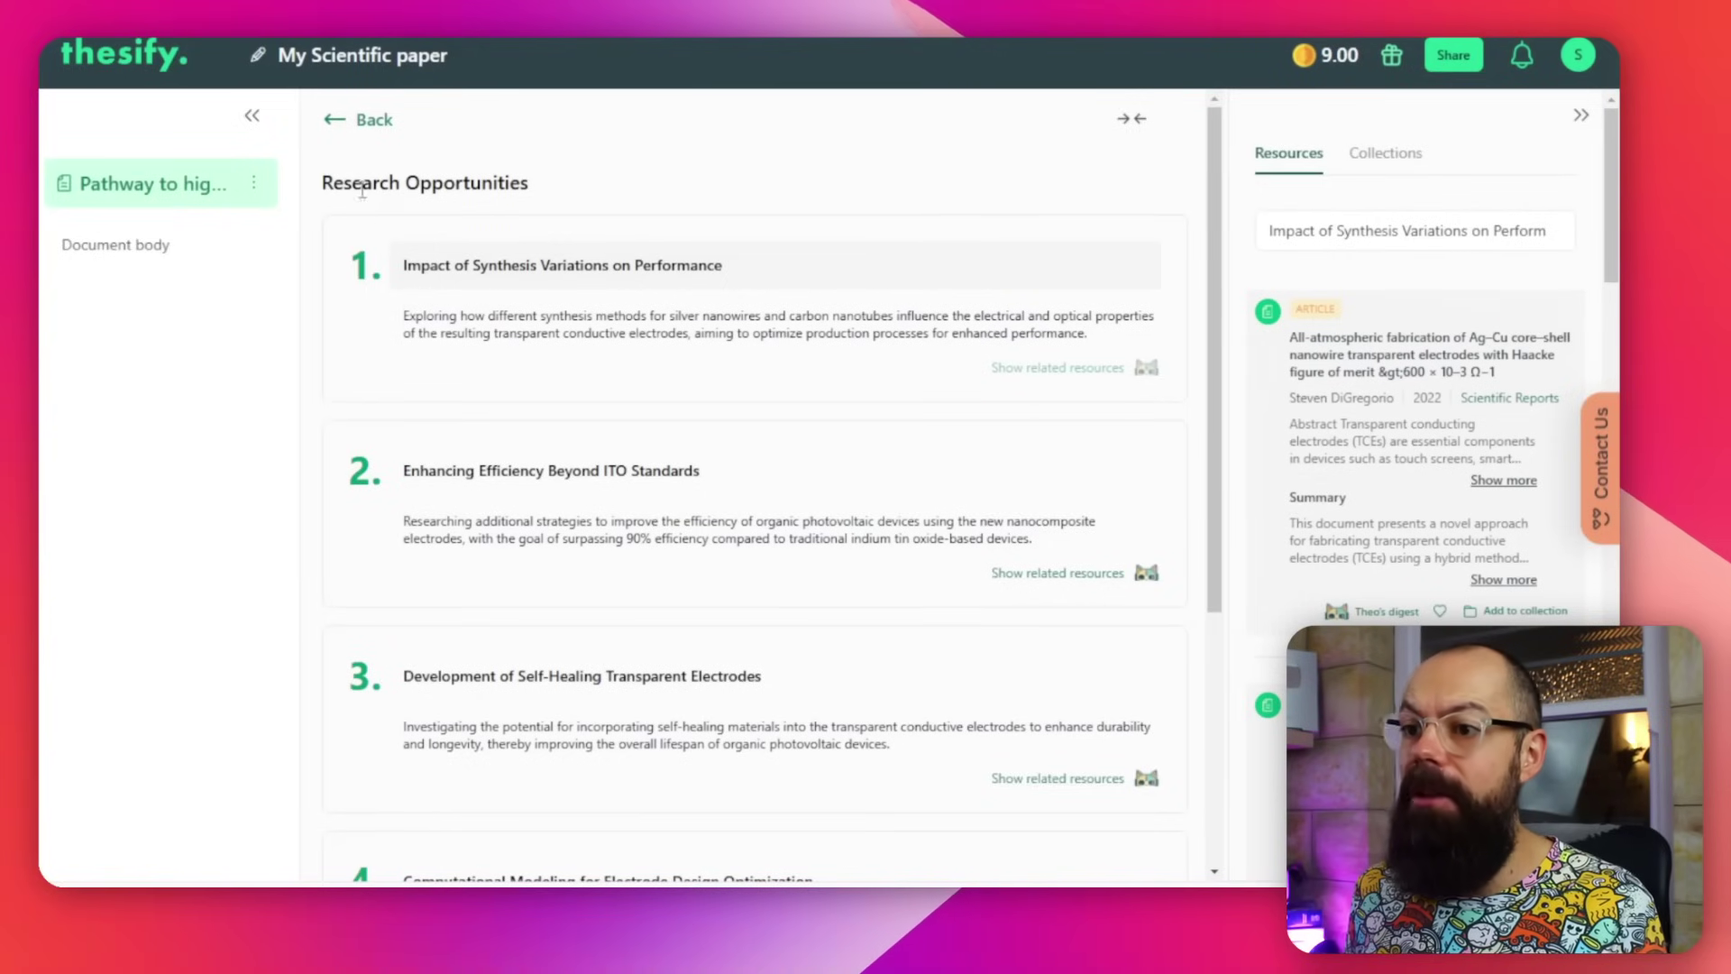
pyautogui.click(358, 119)
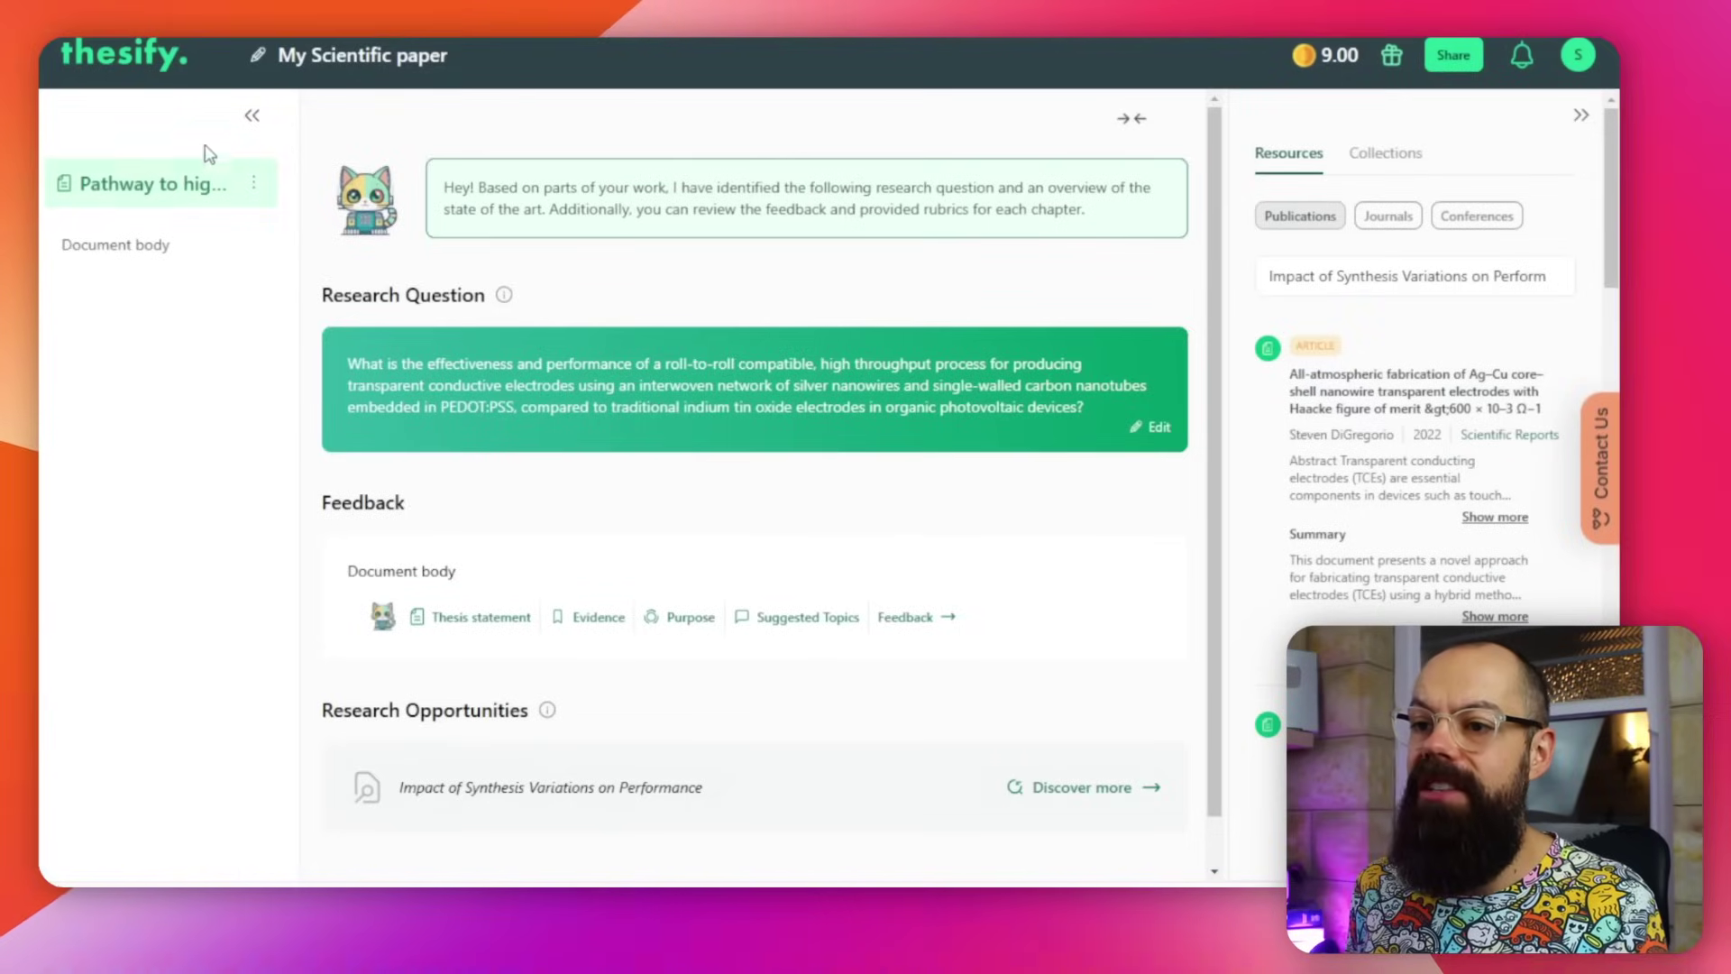
# Go to the Thesify home page and scroll the Projects list to find My Scientific paper
pyautogui.click(134, 75)
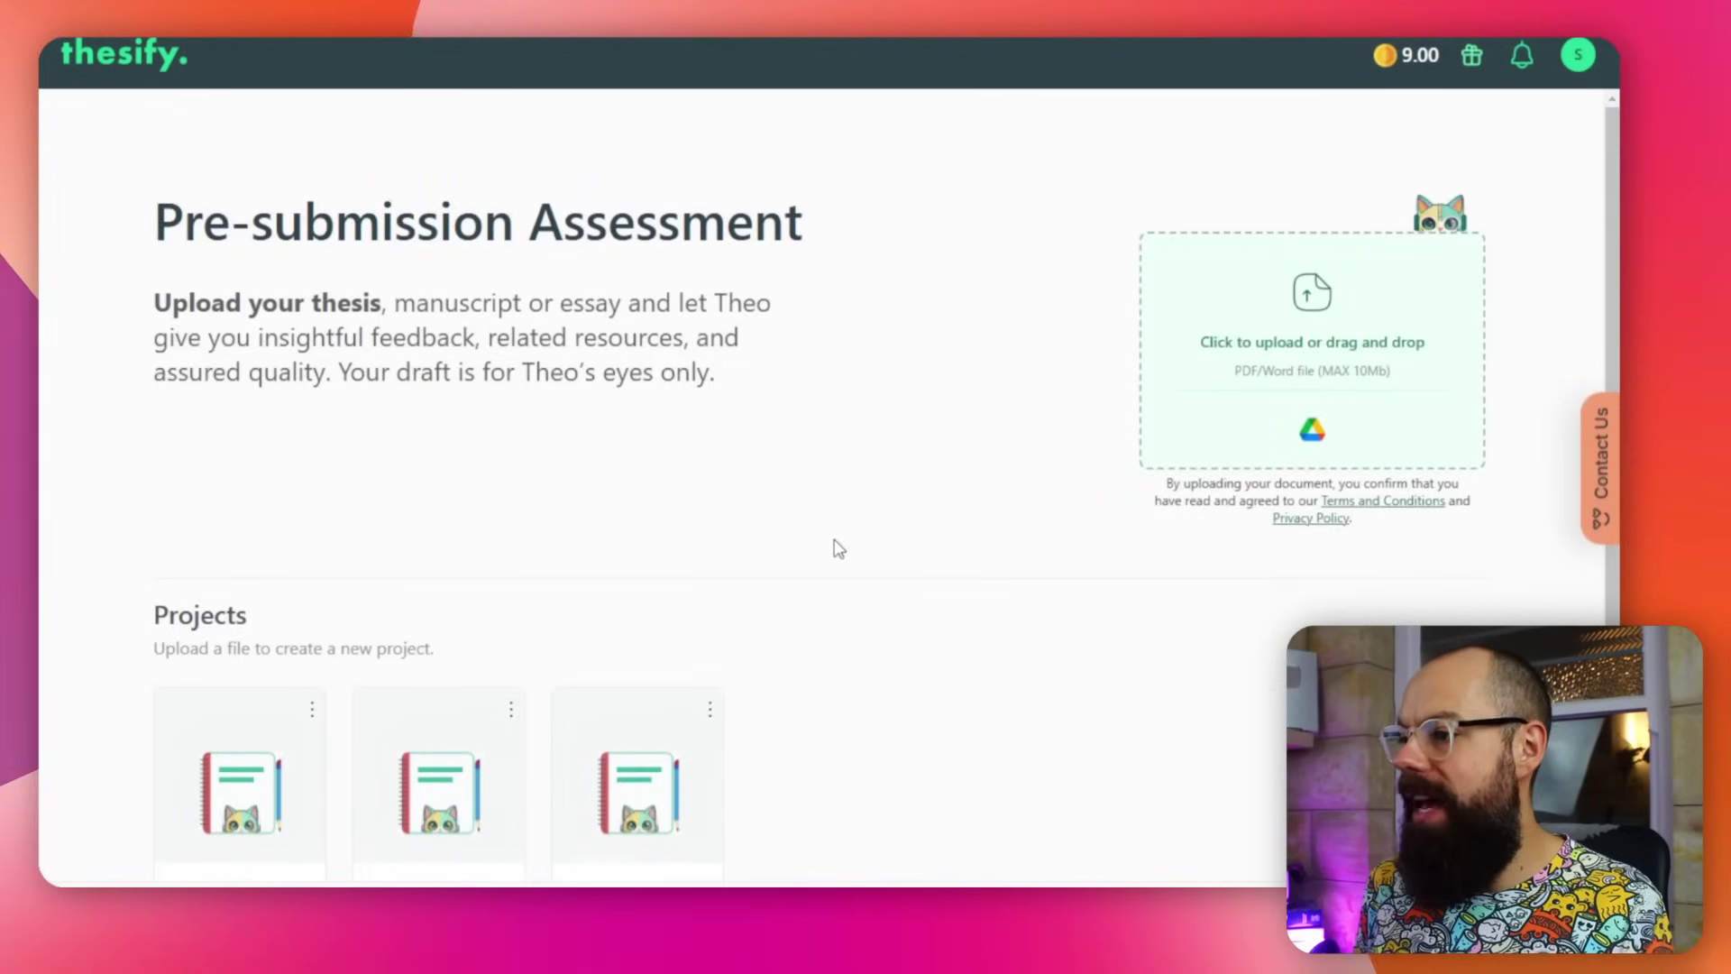
pyautogui.scroll(-2, 838, 548)
pyautogui.scroll(2, 837, 548)
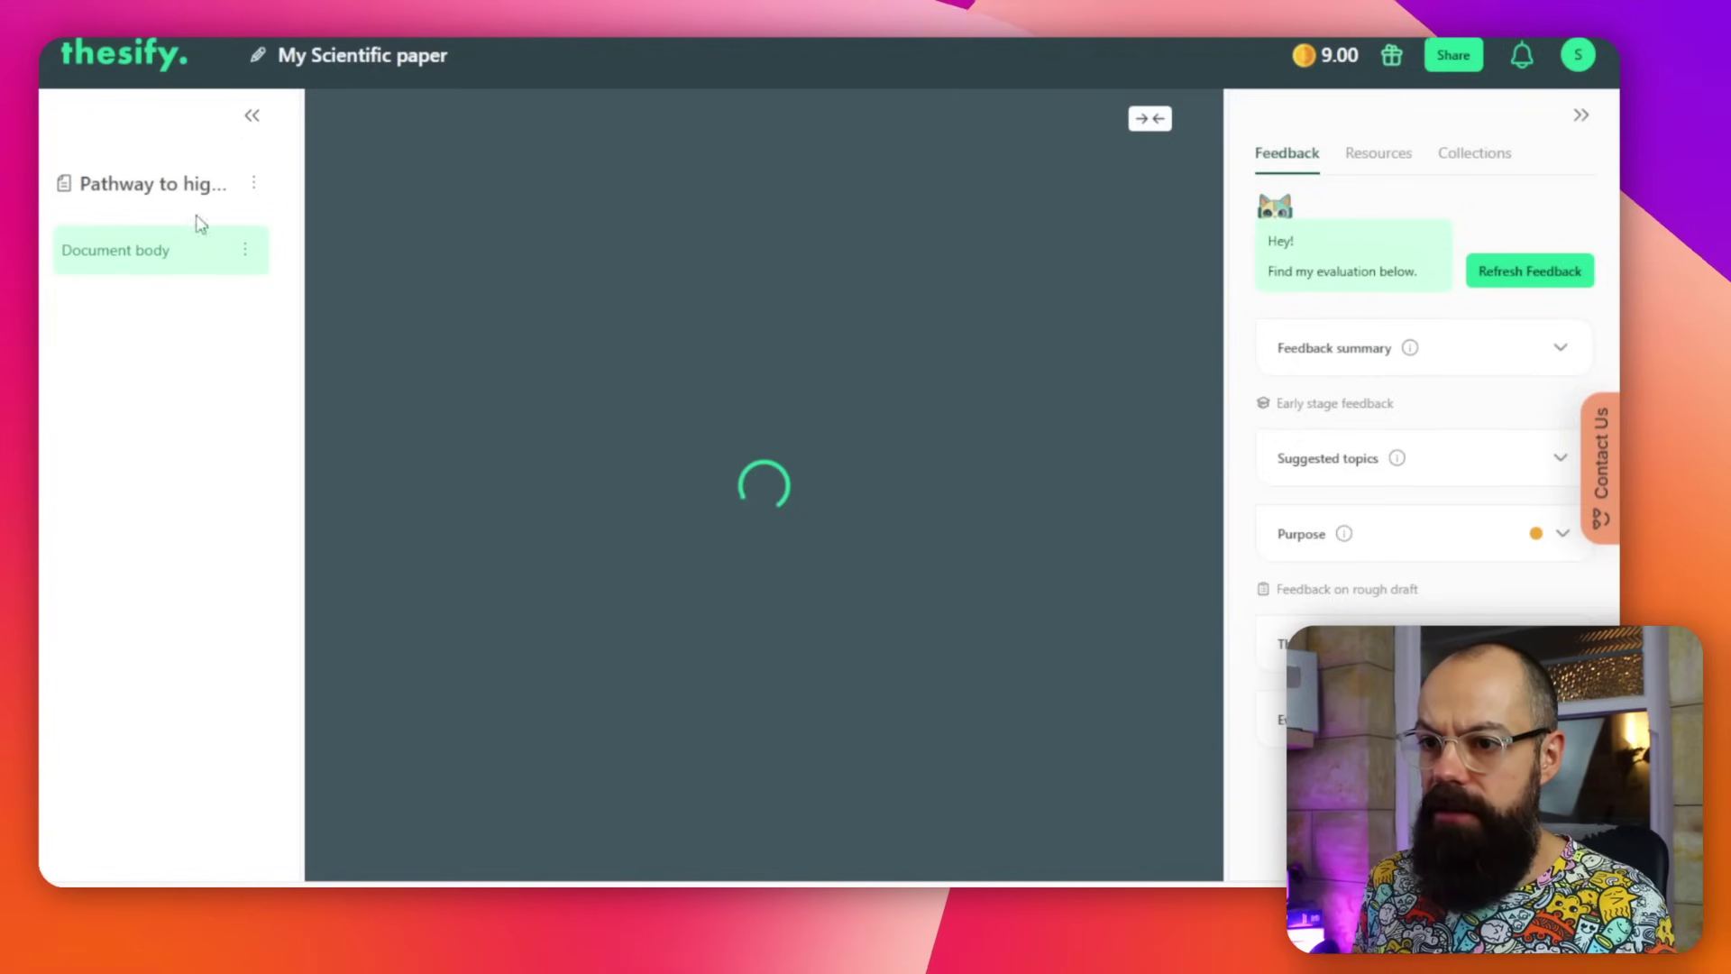
# Open the 'Pathway to high throughput' overview from the left sidebar
pyautogui.click(187, 200)
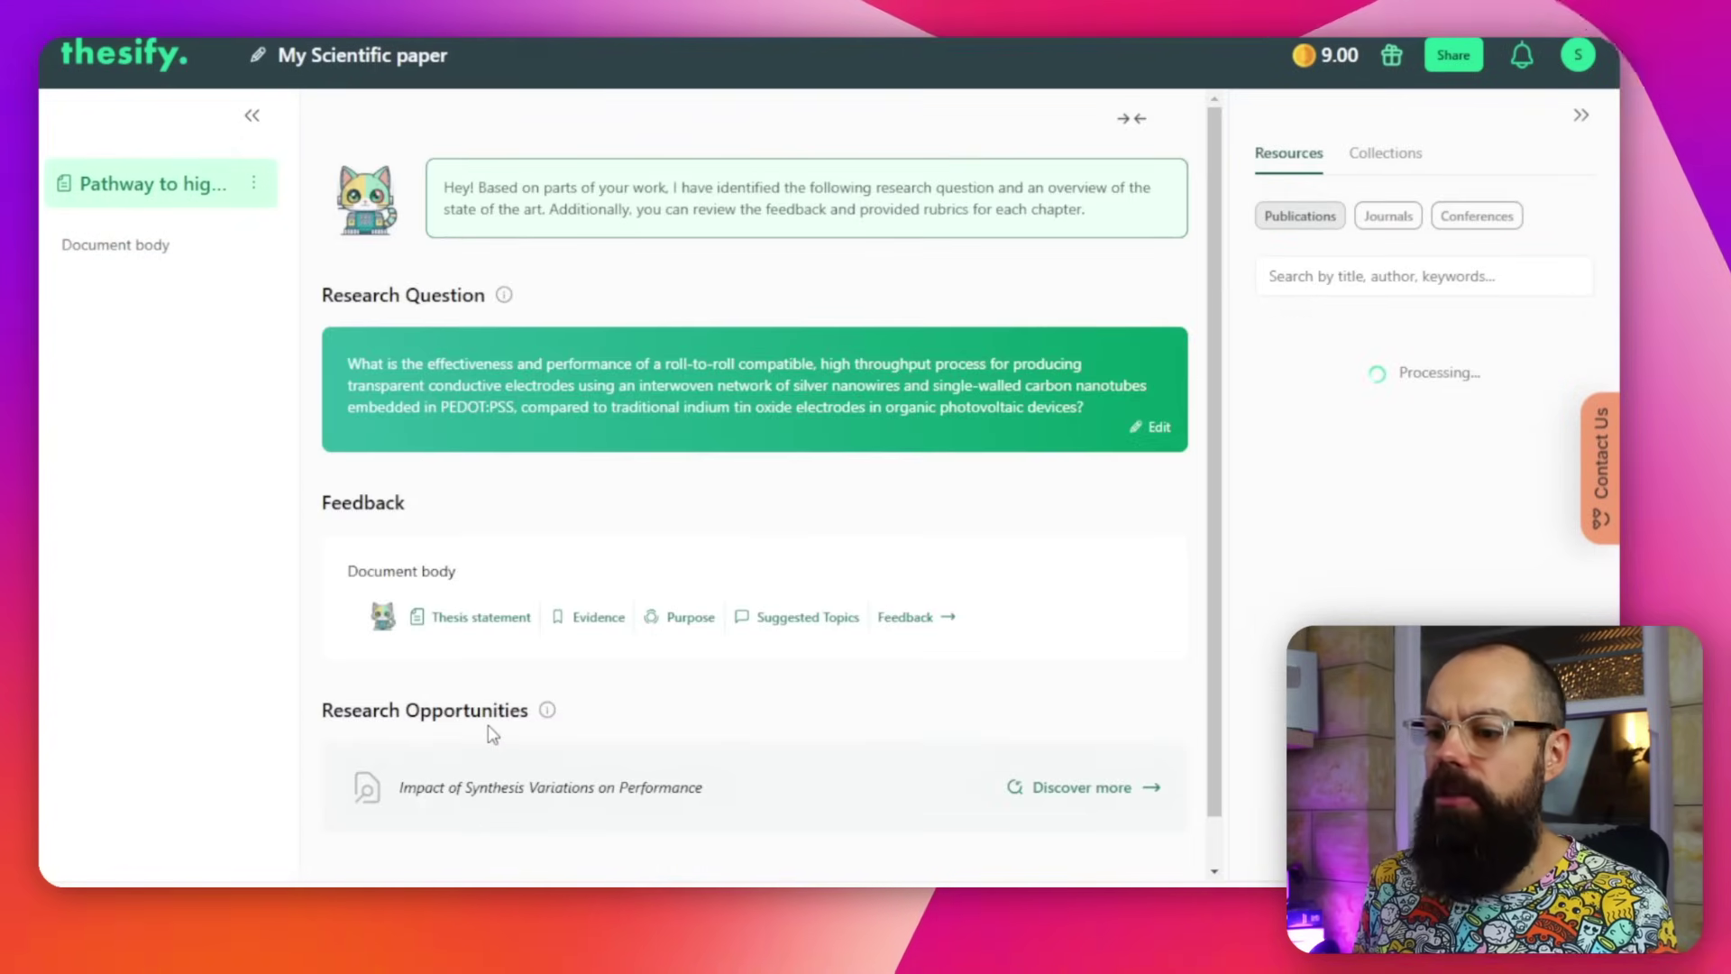